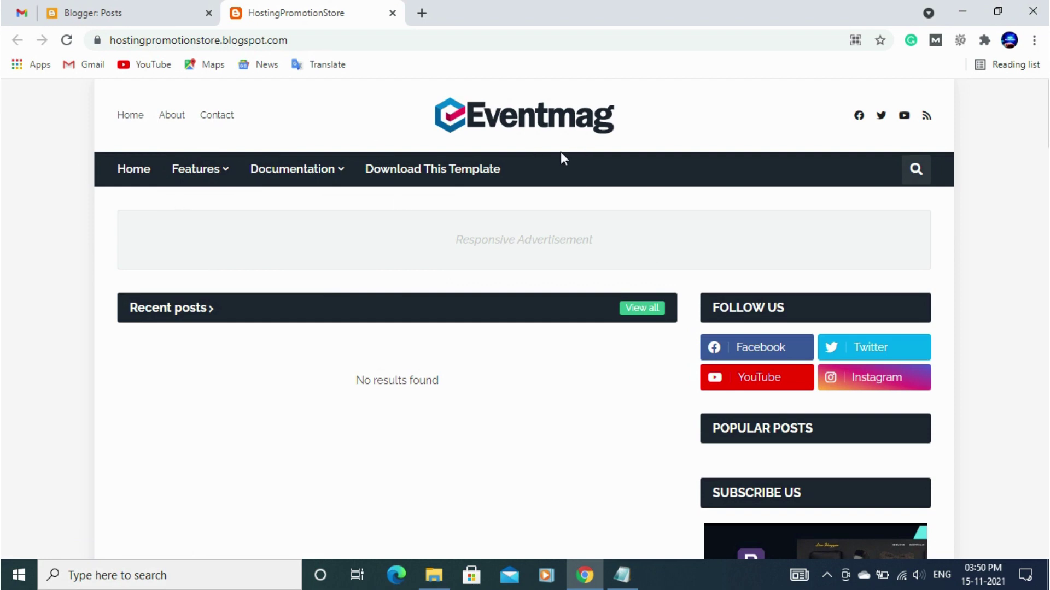
Look through the blog's live homepage from the header menus and sidebar widgets down to the footer links.
scroll(672, 361, "down", 4)
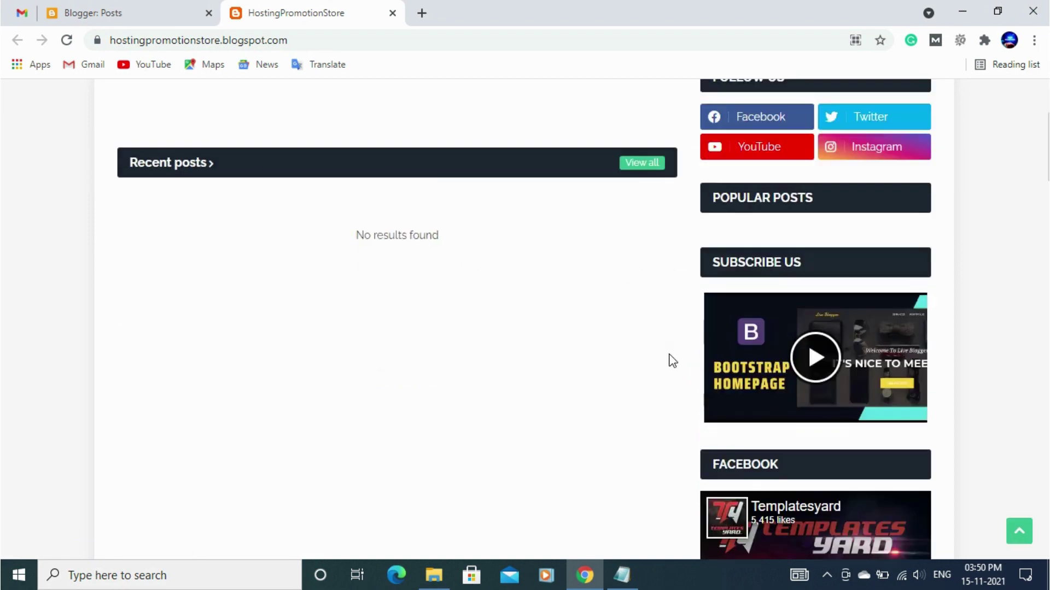
scroll(672, 360, "down", 9)
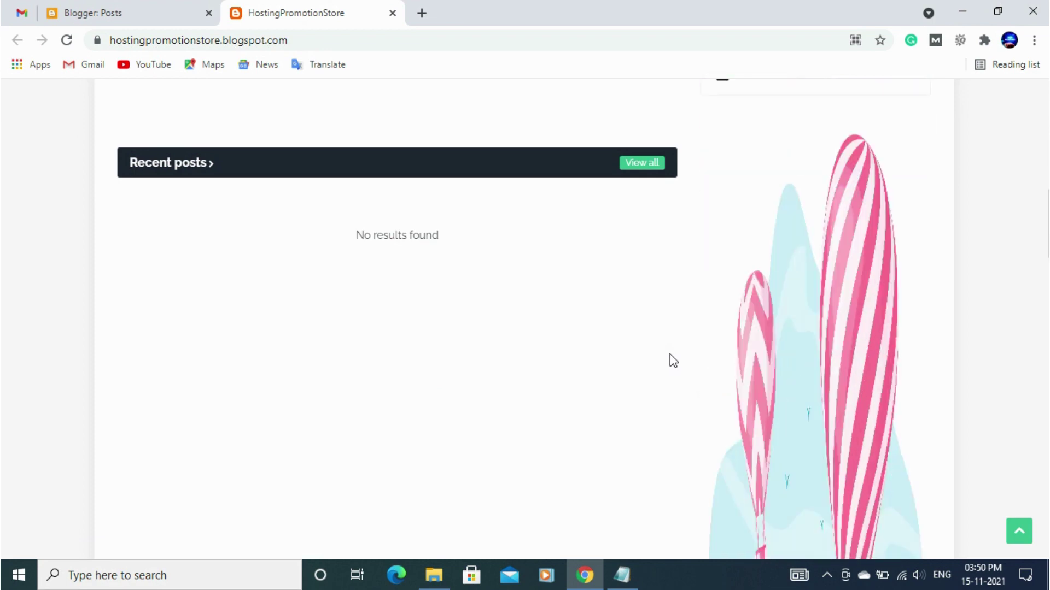
scroll(672, 361, "down", 8)
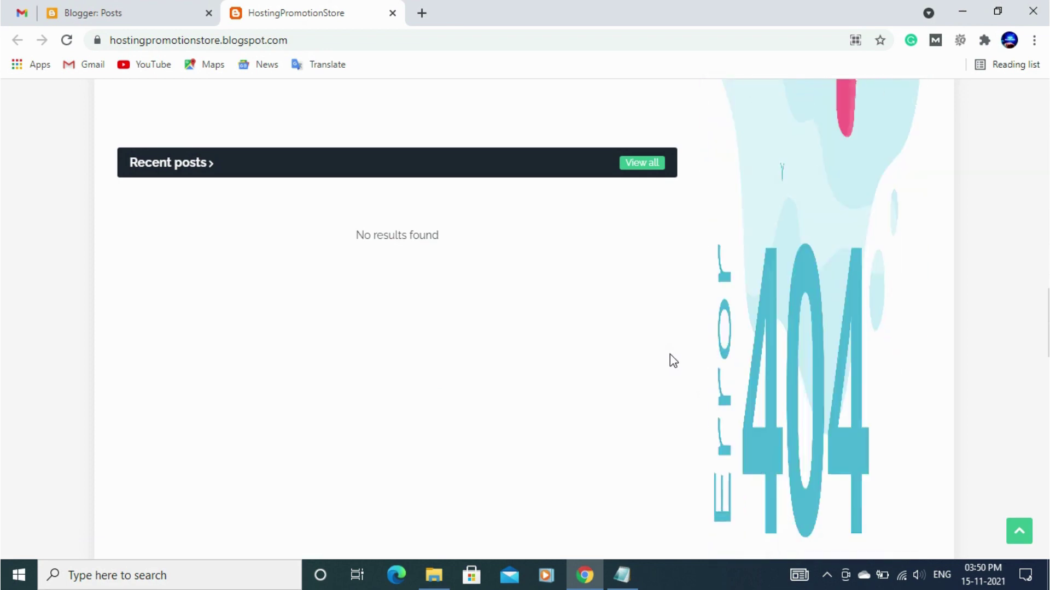
scroll(670, 354, "down", 3)
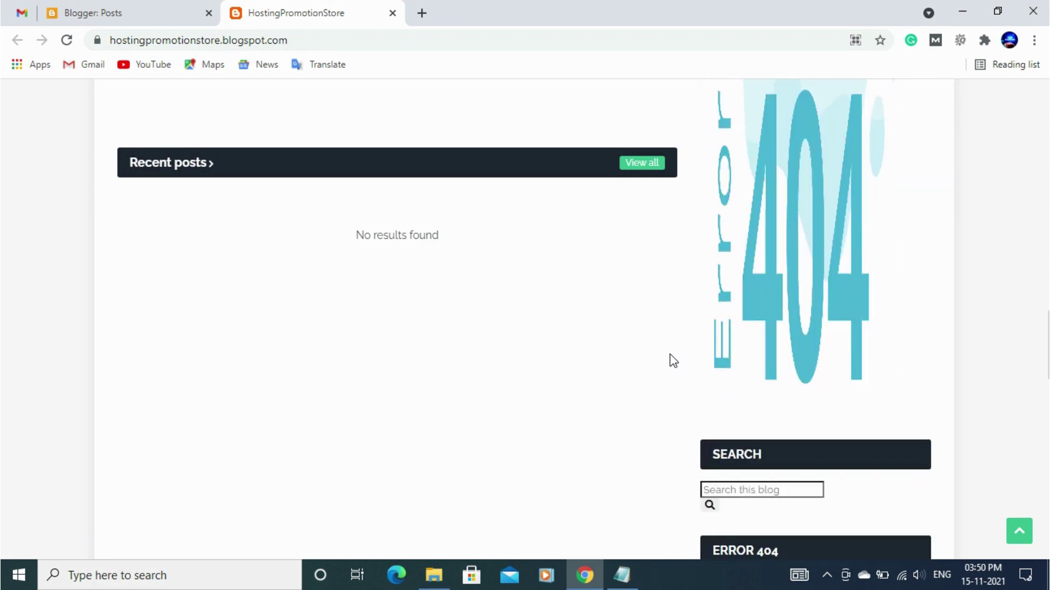
scroll(670, 355, "down", 15)
scroll(676, 363, "down", 8)
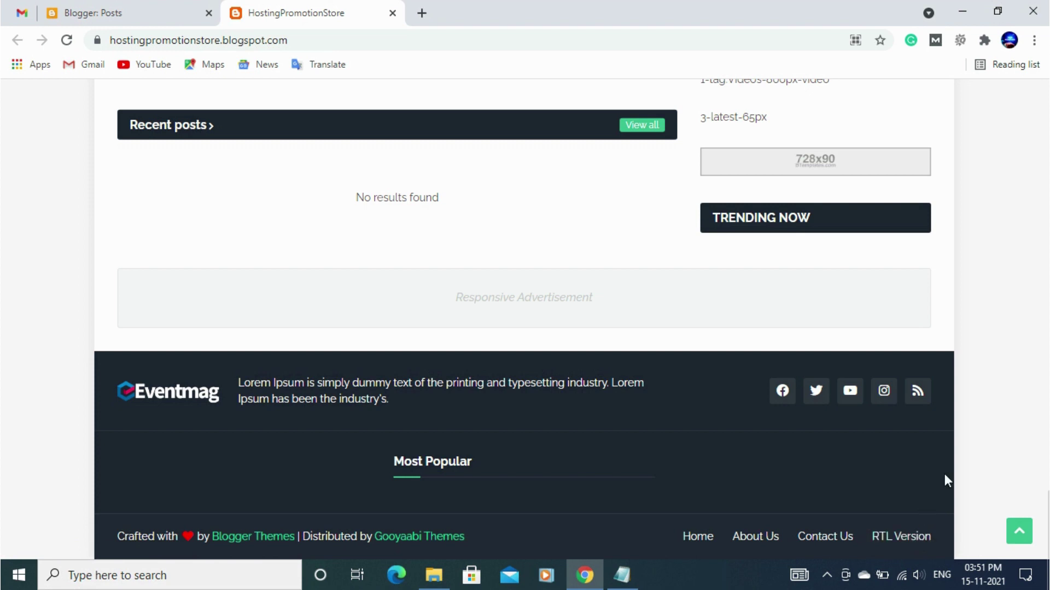
scroll(944, 473, "up", 1)
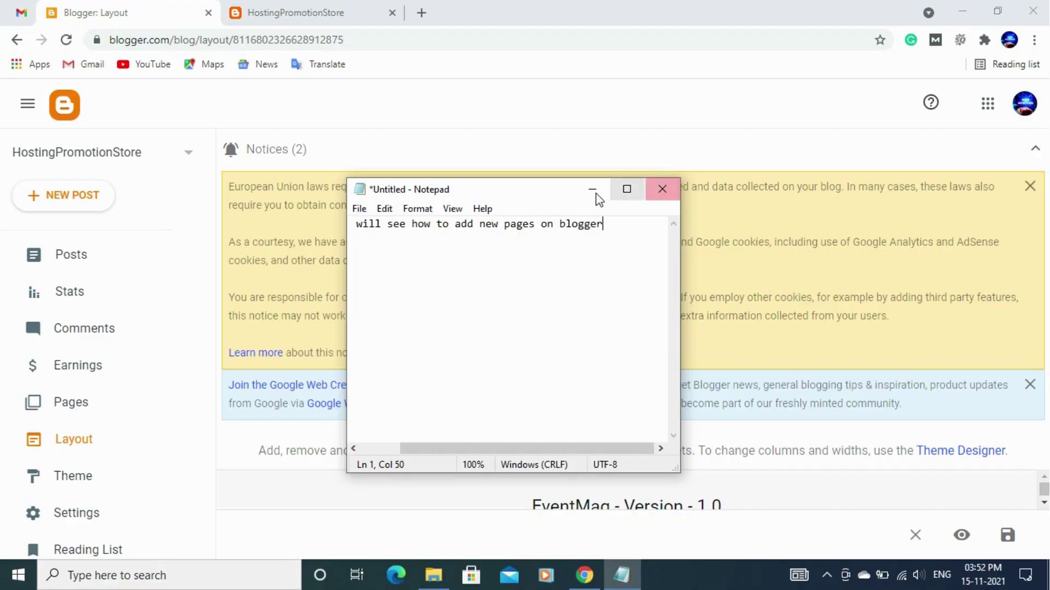
Minimize Notepad, collapse the layout notices, and compare the Topbar Menu gadget with the top links on the live blog.
left_click(598, 192)
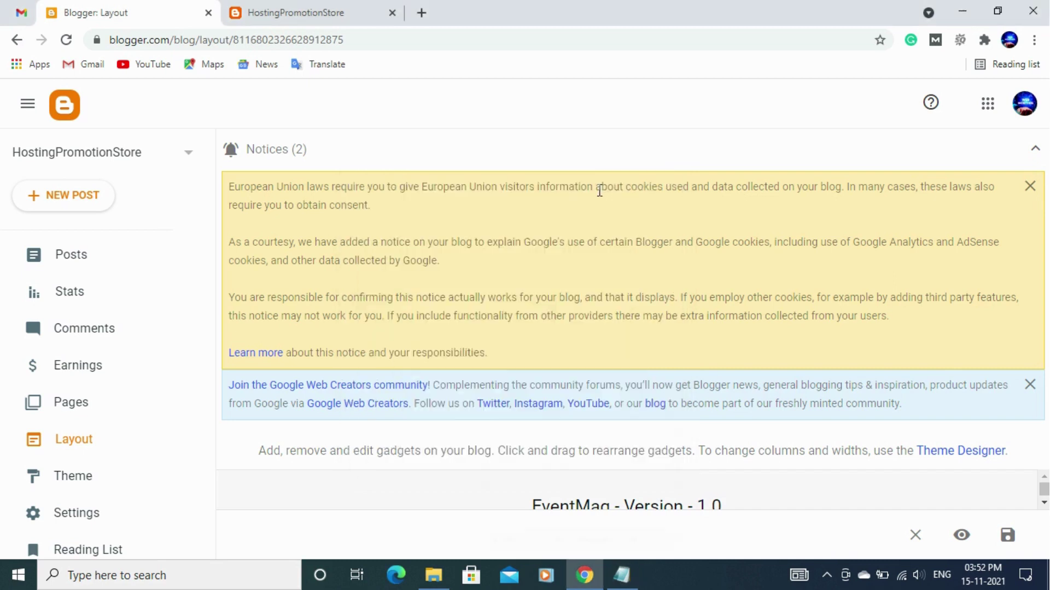
left_click(1035, 152)
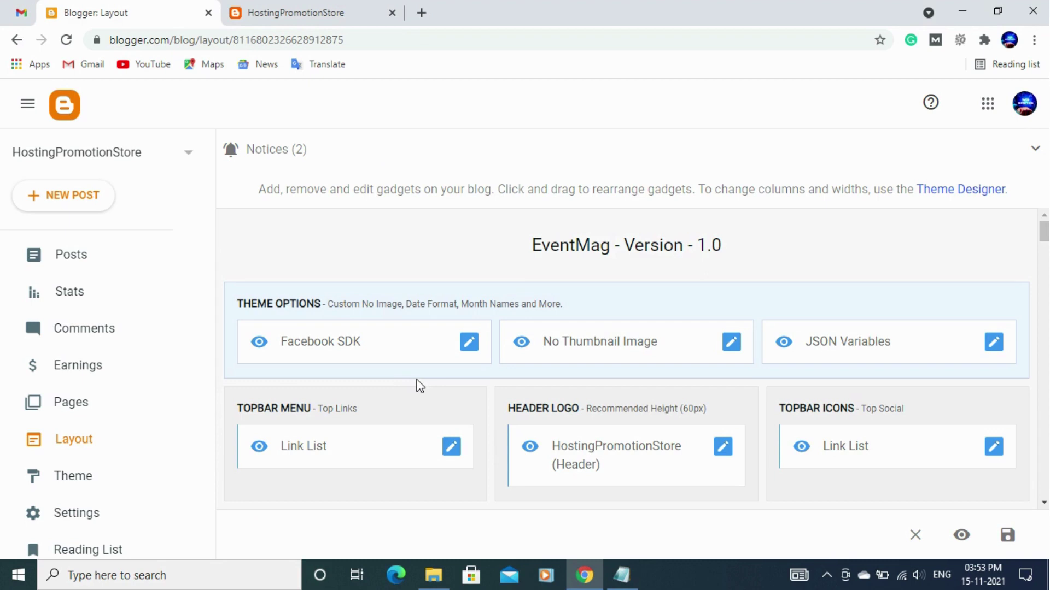
scroll(438, 375, "down", 1)
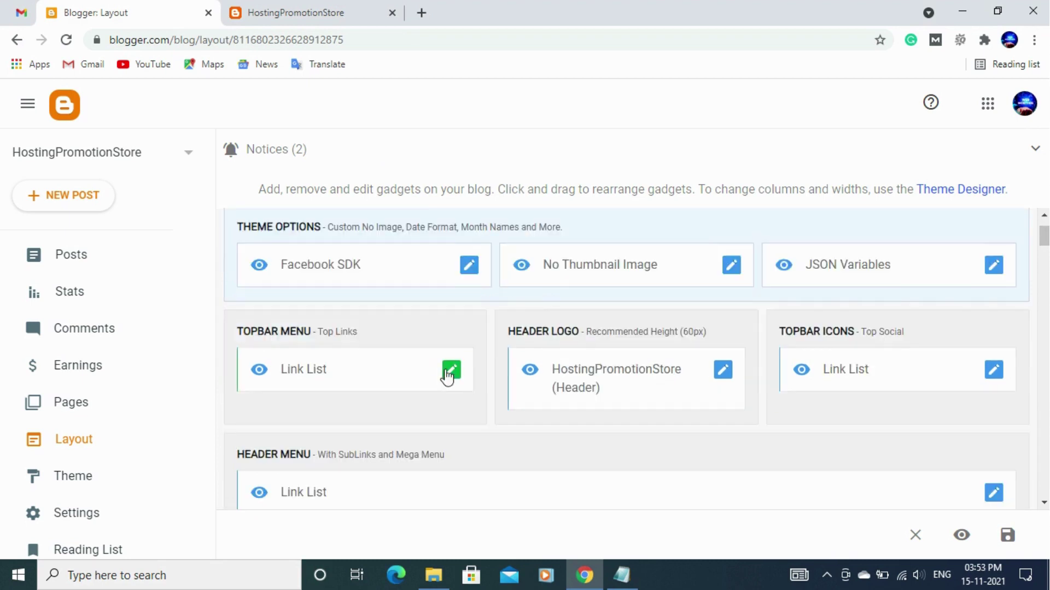
scroll(535, 337, "up", 1)
scroll(515, 338, "down", 1)
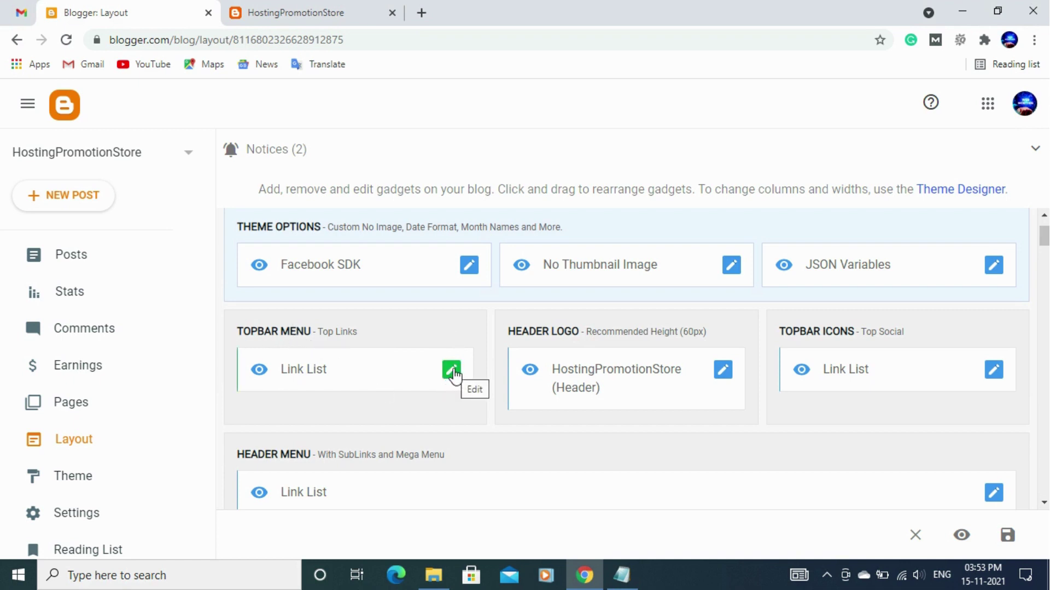
left_click(319, 9)
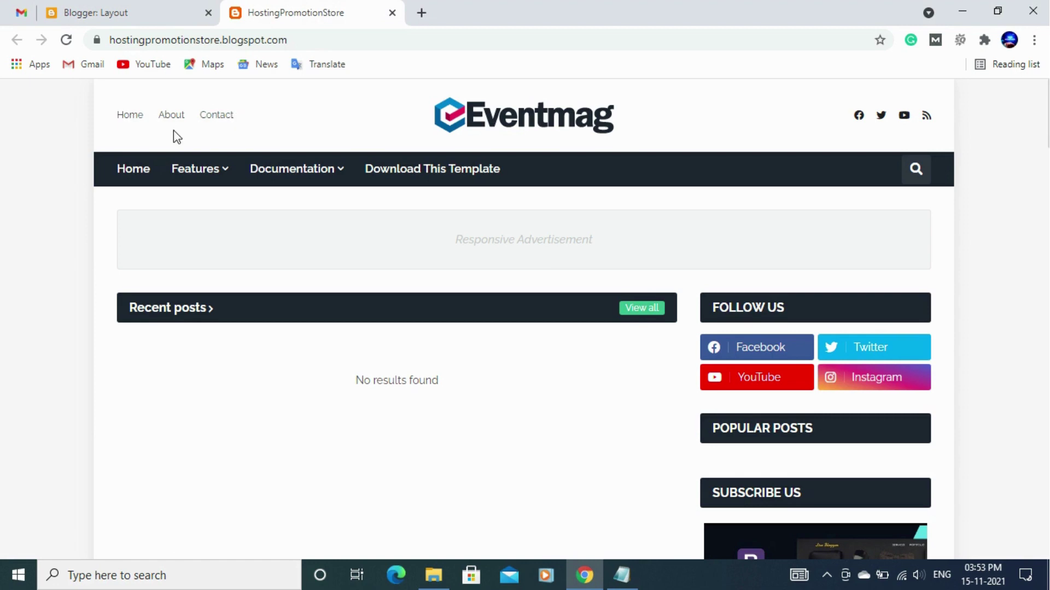
left_click(189, 9)
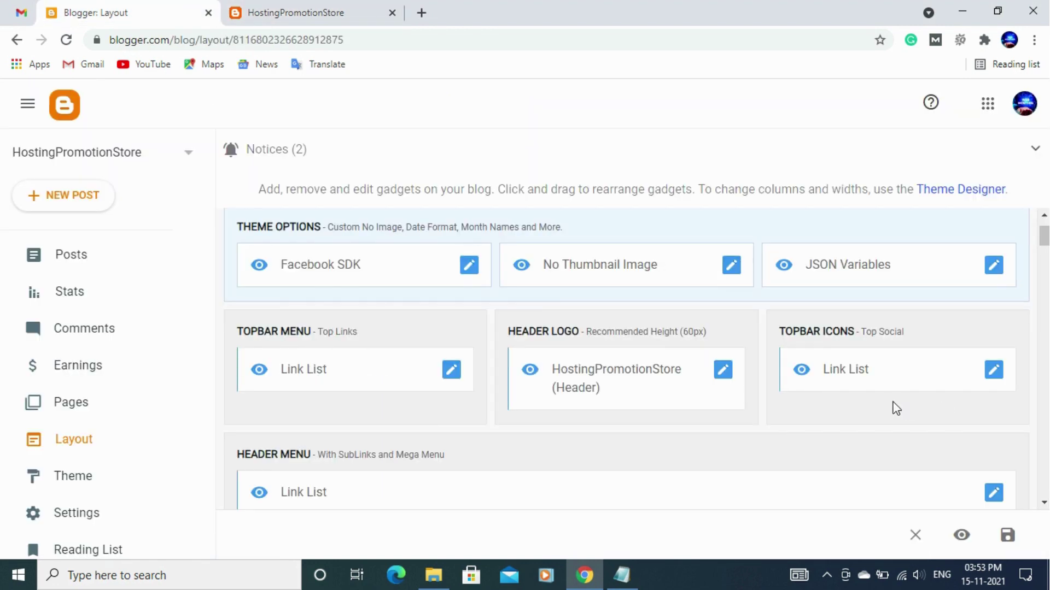
Examine the remaining layout sections, from the Header Menu and Header Ads down to the footer sections and Footer Menu.
scroll(896, 409, "down", 1)
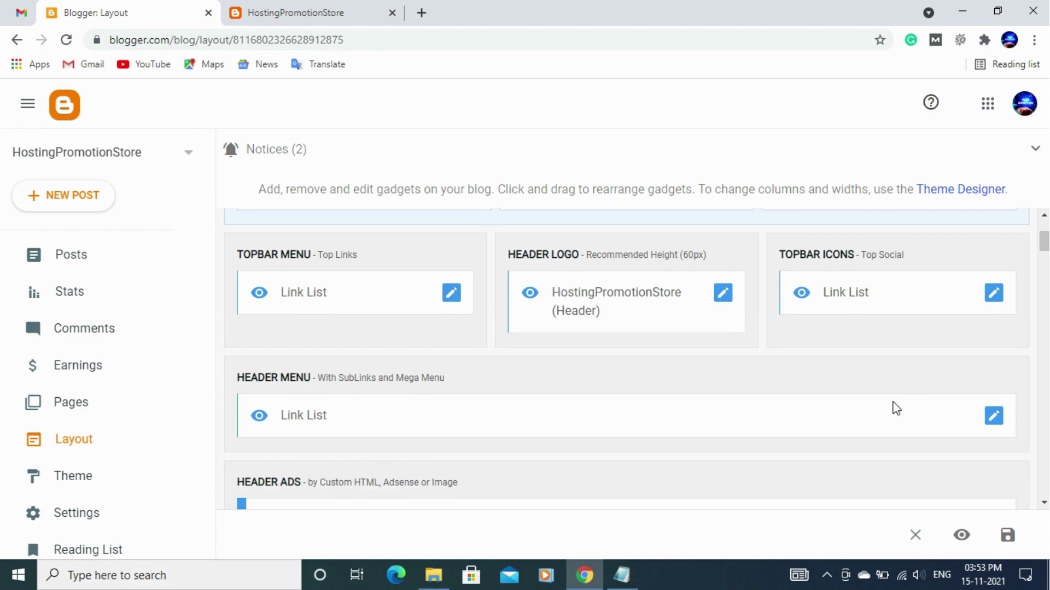
scroll(896, 409, "down", 1)
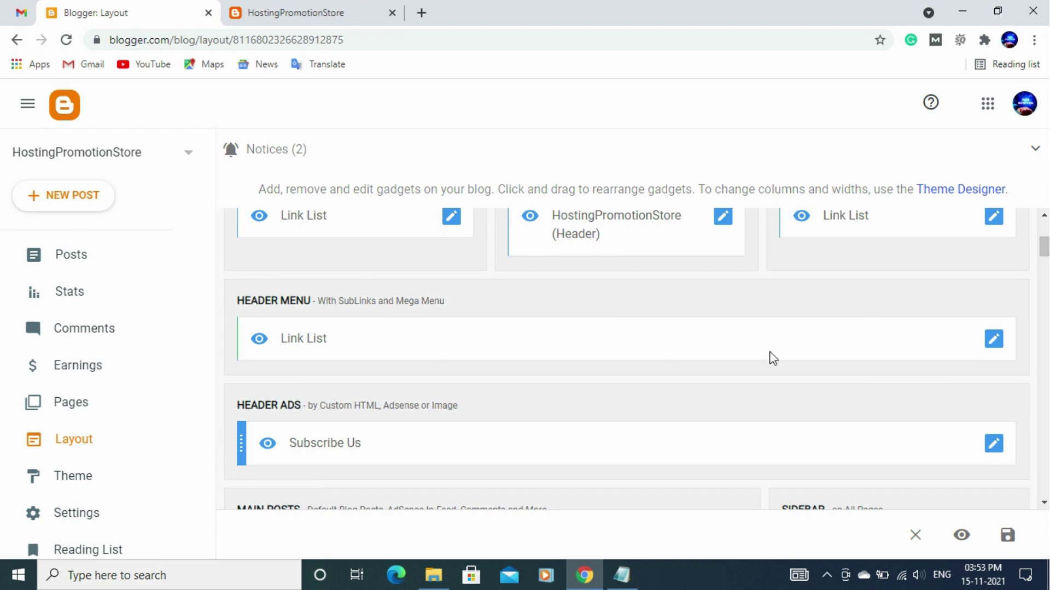
left_click_drag(1045, 248, 1044, 485)
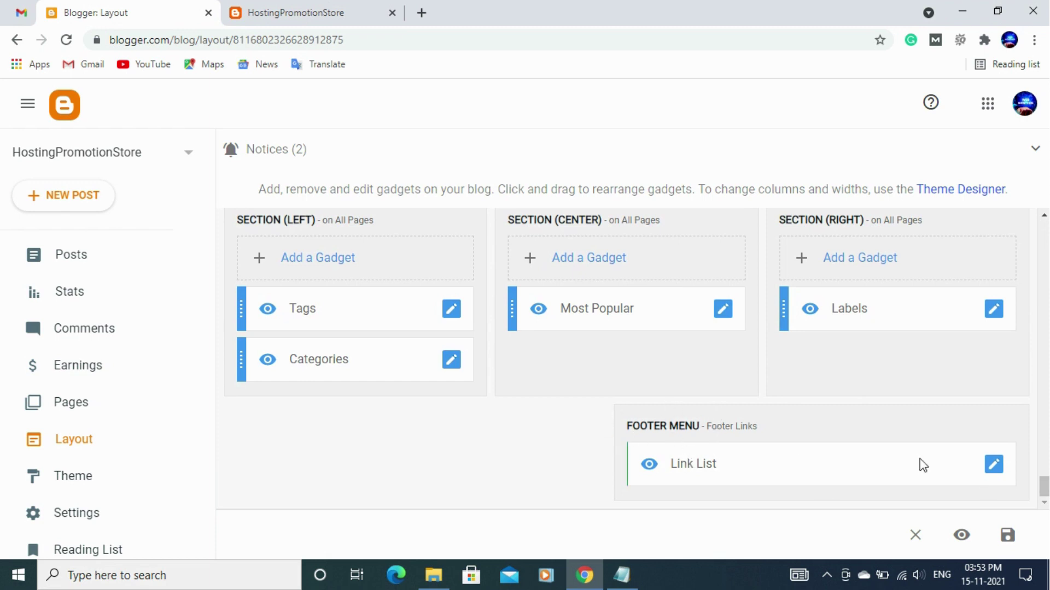
scroll(246, 286, "up", 2)
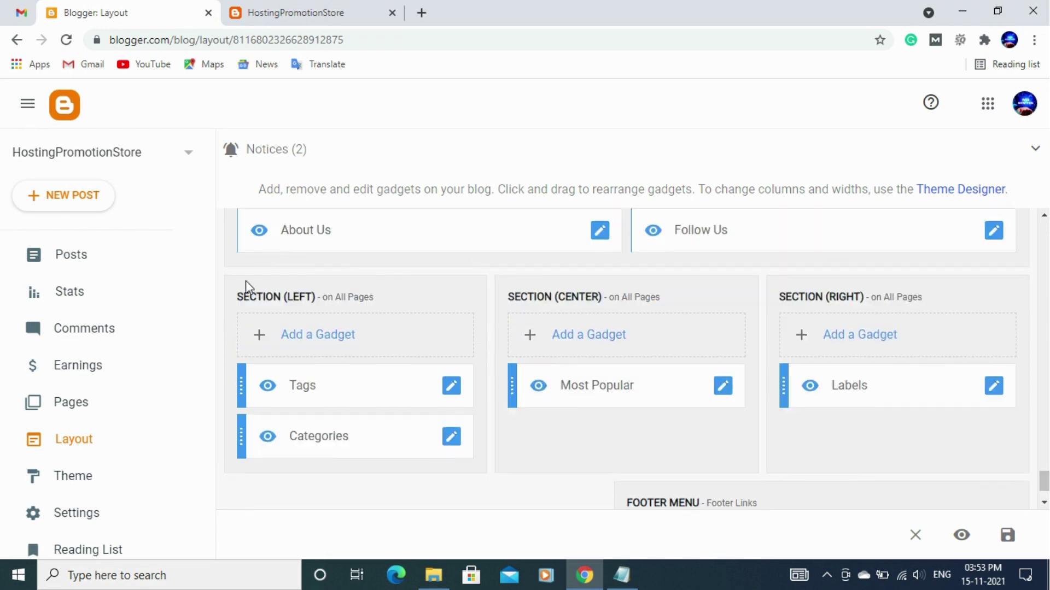
scroll(245, 281, "up", 4)
scroll(288, 321, "up", 2)
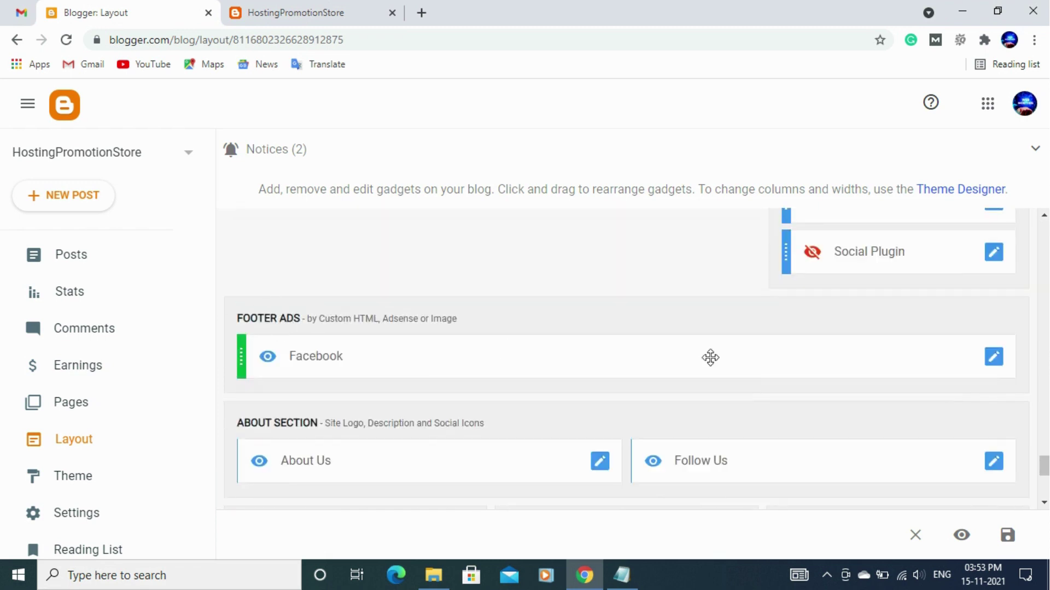
scroll(710, 357, "down", 5)
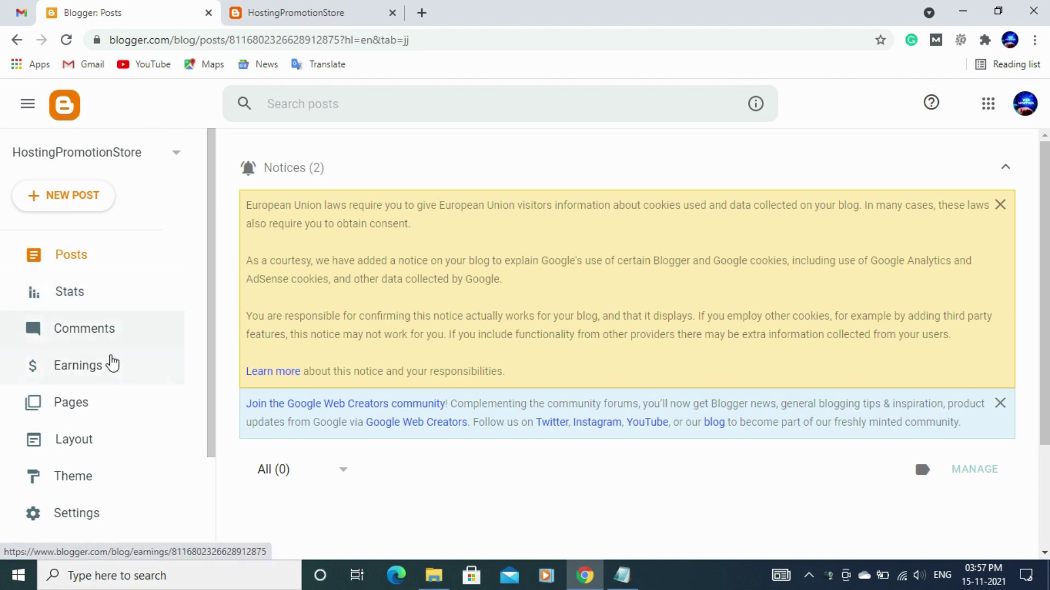
Open the Topbar Menu's Link List gadget from the blog layout and review its link items.
left_click(91, 441)
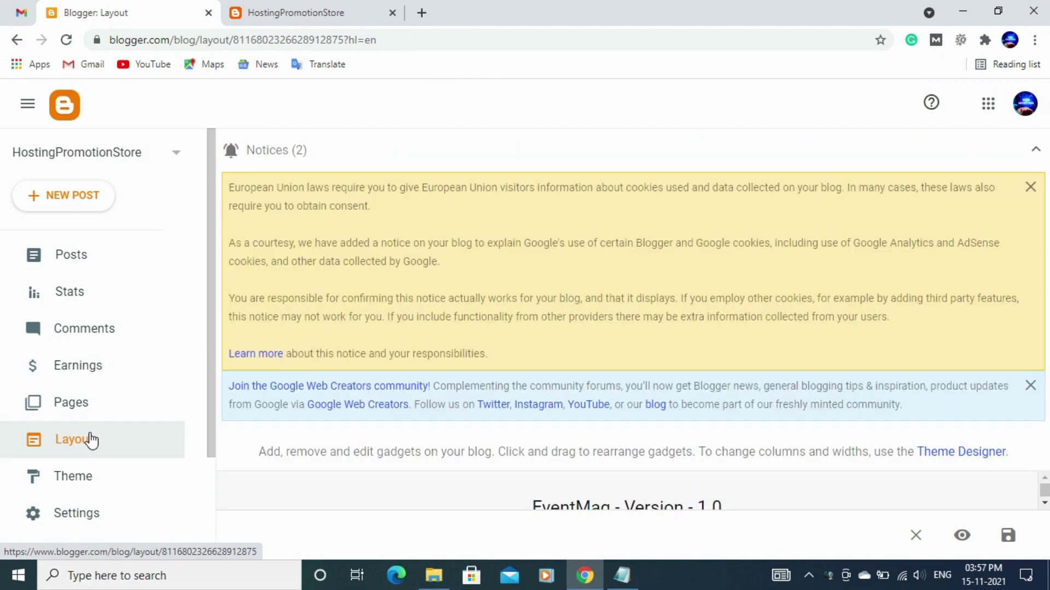
left_click(1036, 153)
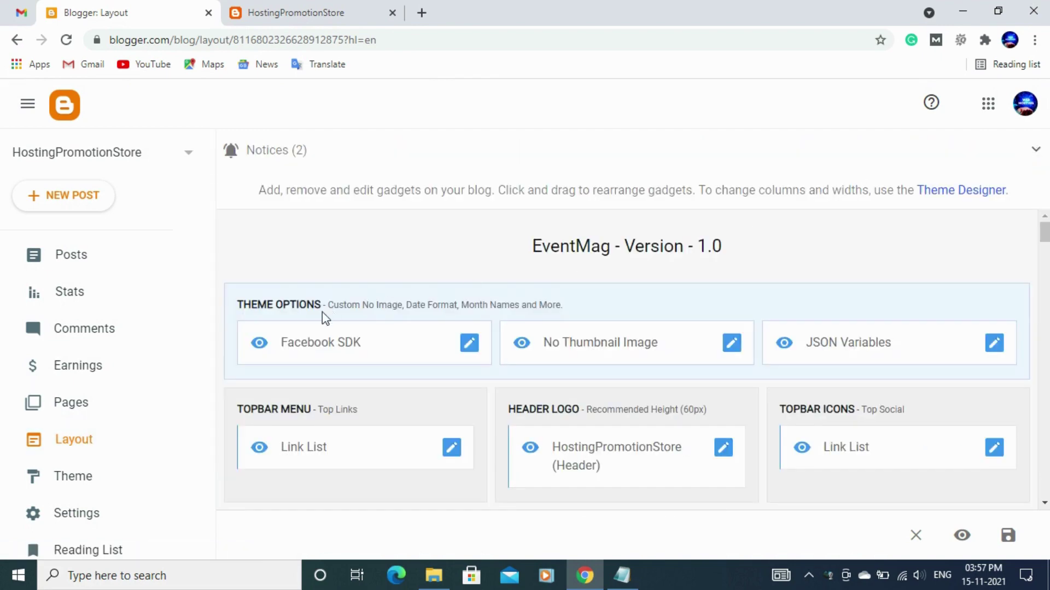
scroll(323, 311, "down", 1)
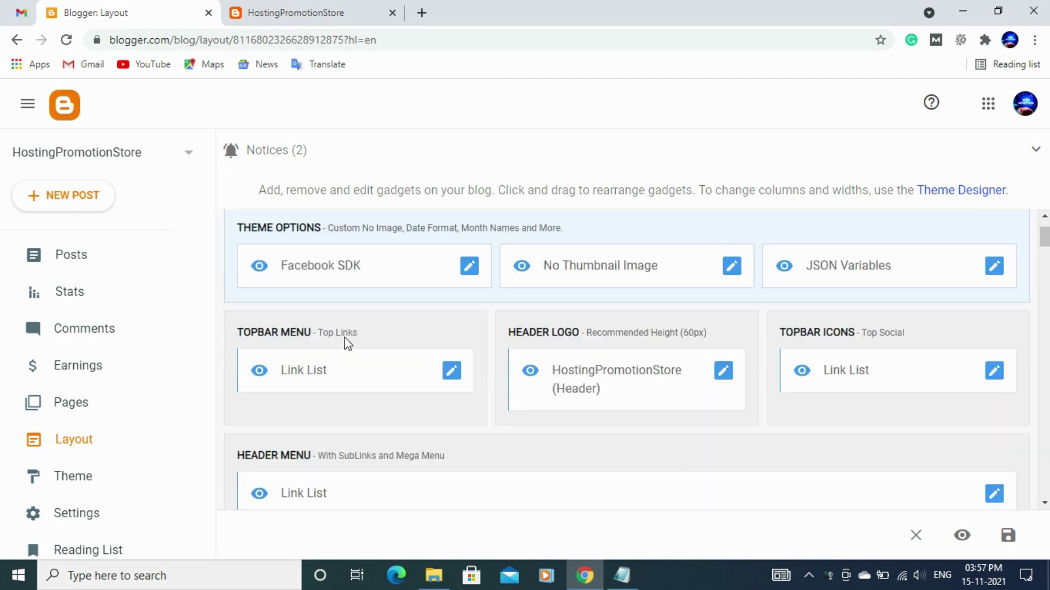
left_click(455, 376)
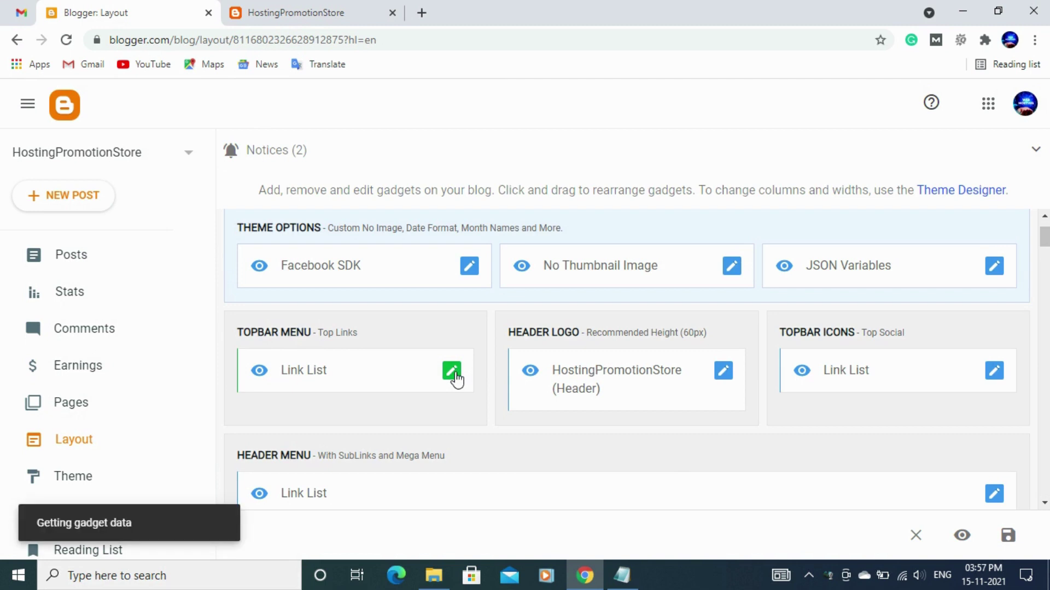
scroll(482, 370, "down", 1)
scroll(415, 356, "down", 1)
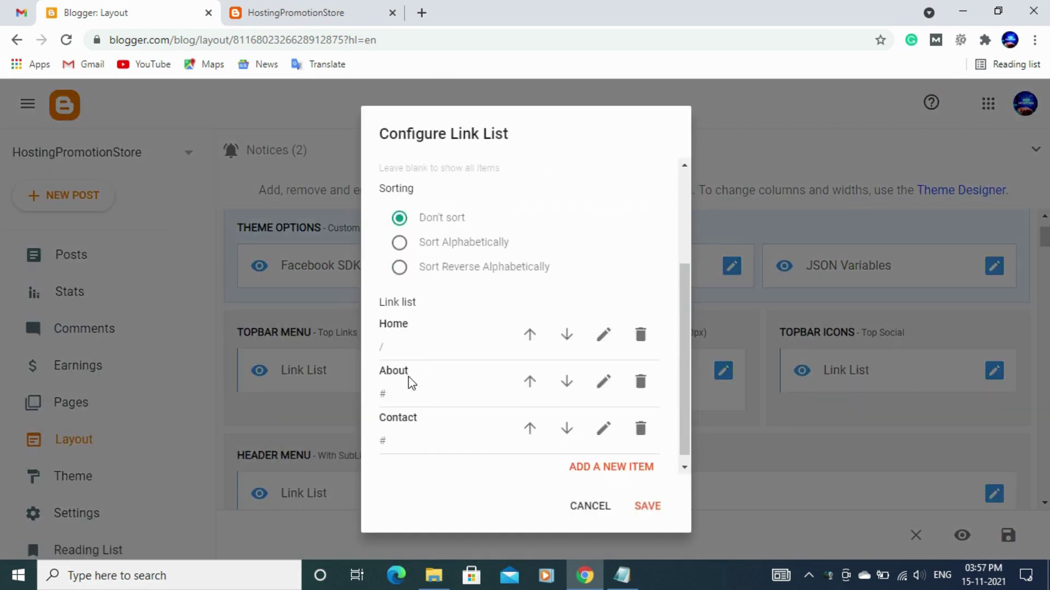
scroll(415, 432, "down", 1)
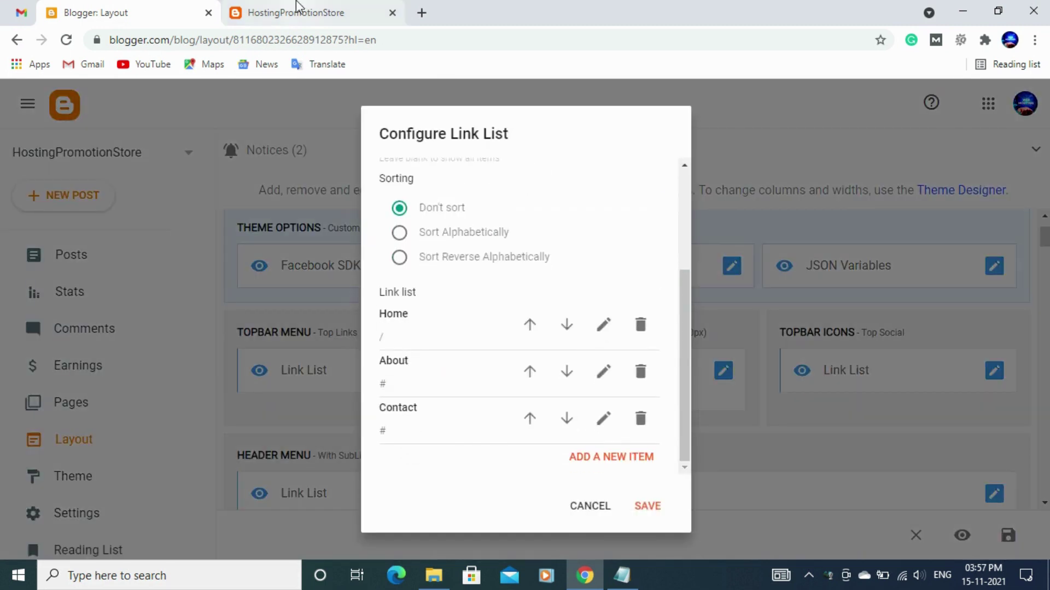
Compare the Topbar link items with the About link on the live blog and close the Link List configuration without saving.
left_click(321, 20)
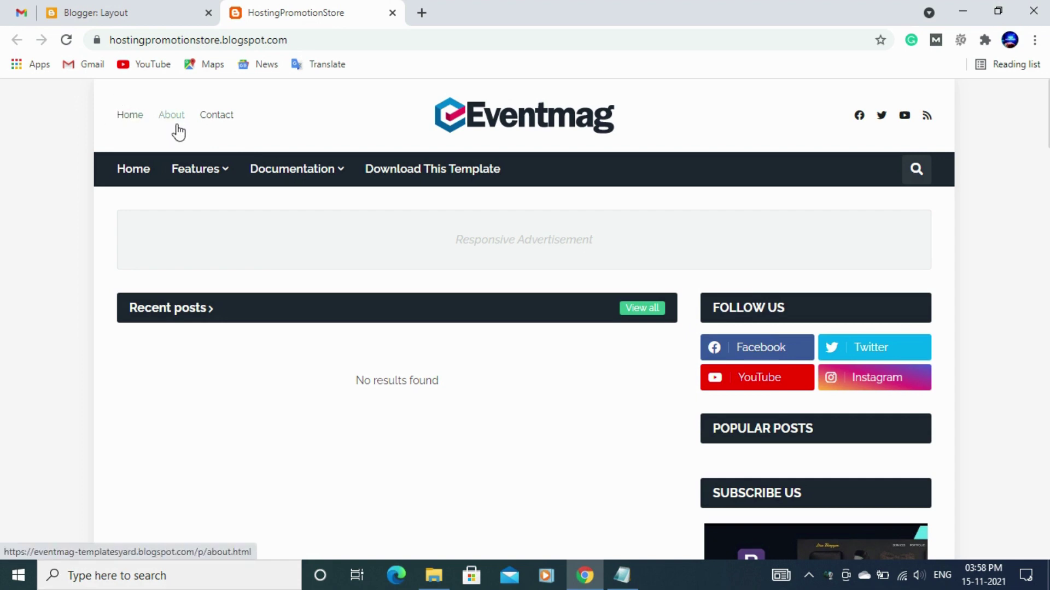
left_click(178, 12)
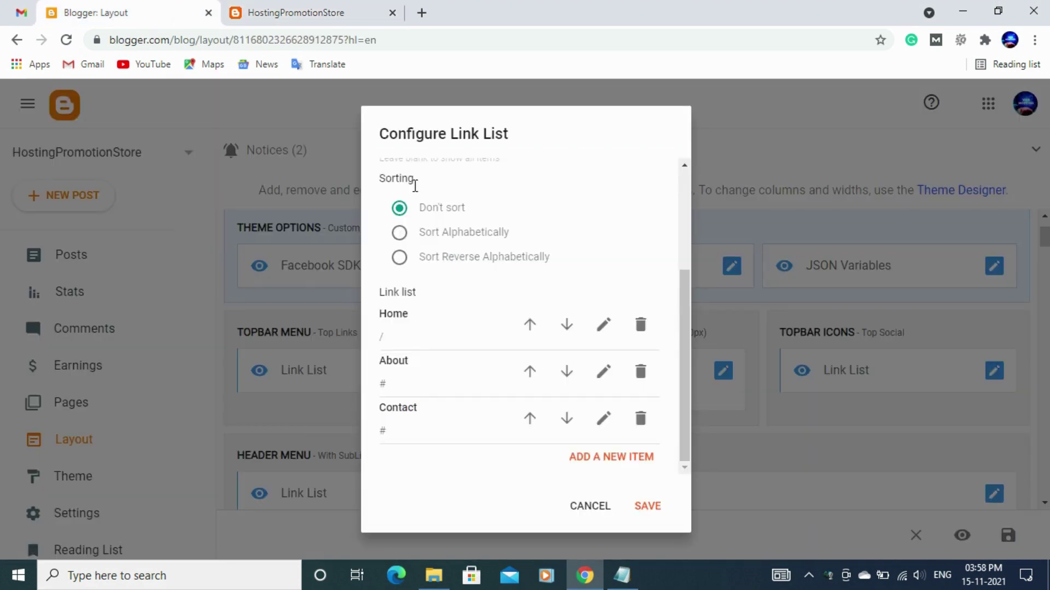
scroll(430, 335, "up", 3)
scroll(432, 339, "down", 3)
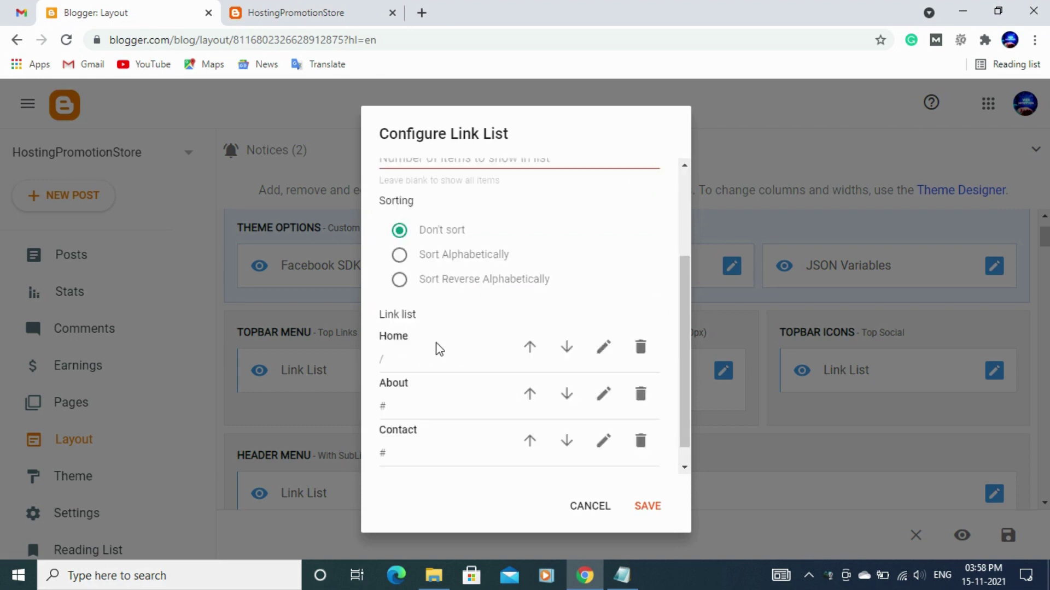
left_click(594, 507)
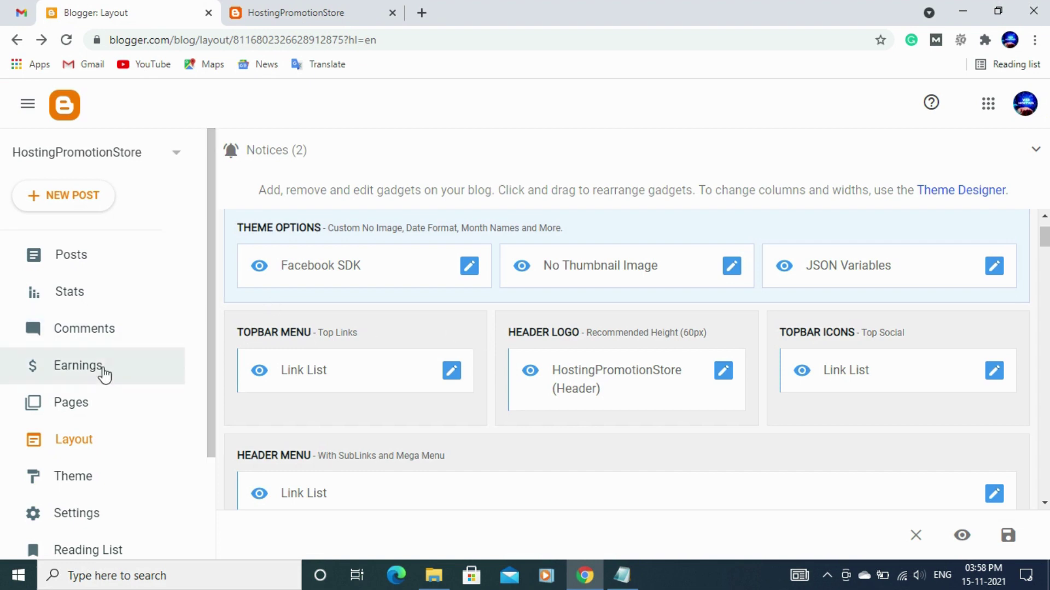
Open the blog's Pages list and collapse its notices.
left_click(86, 413)
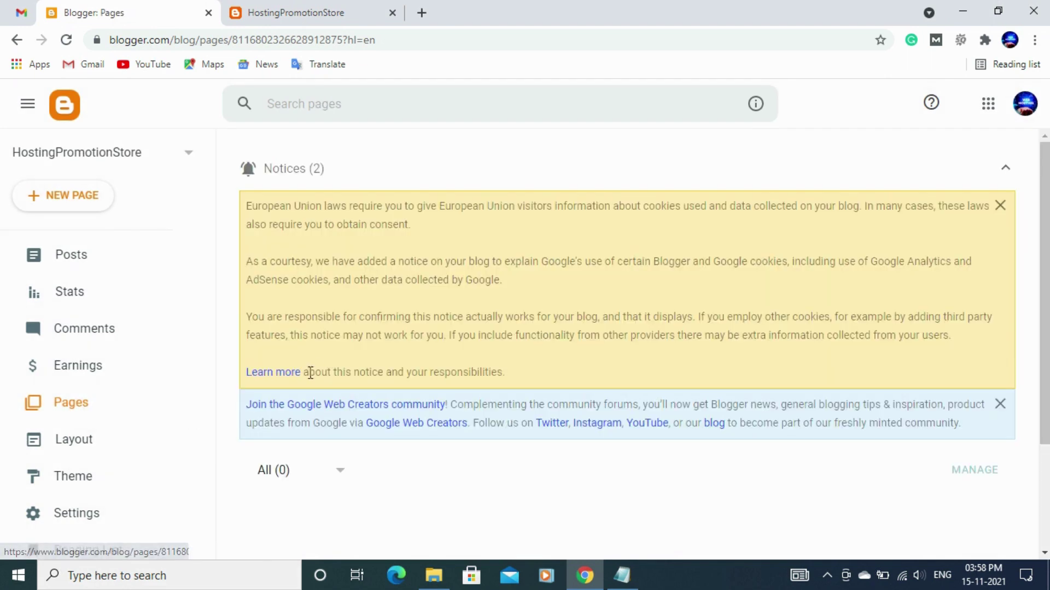
scroll(320, 366, "down", 3)
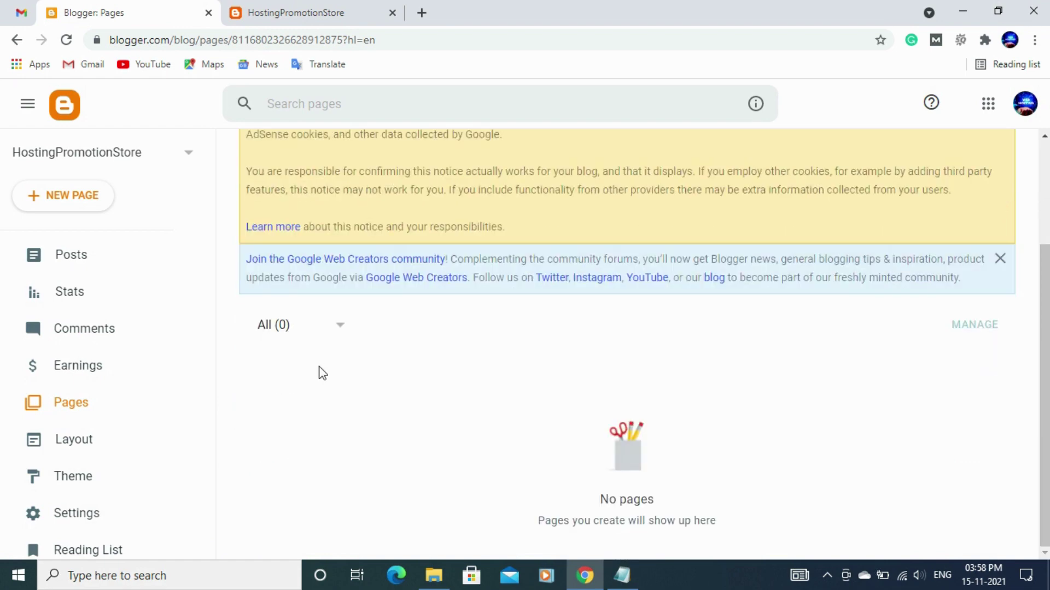
scroll(322, 372, "up", 3)
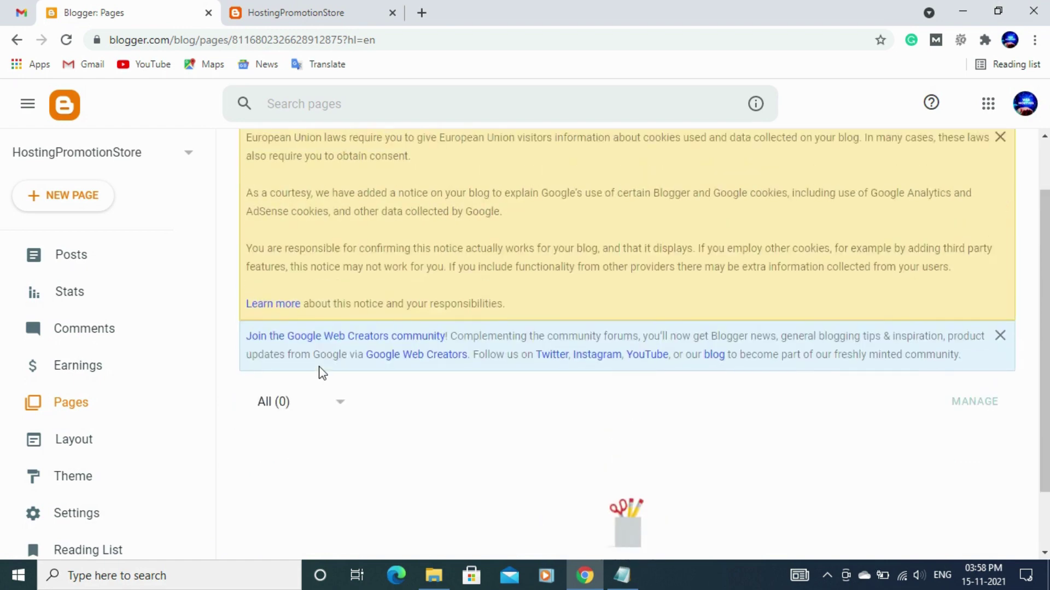
left_click(1005, 172)
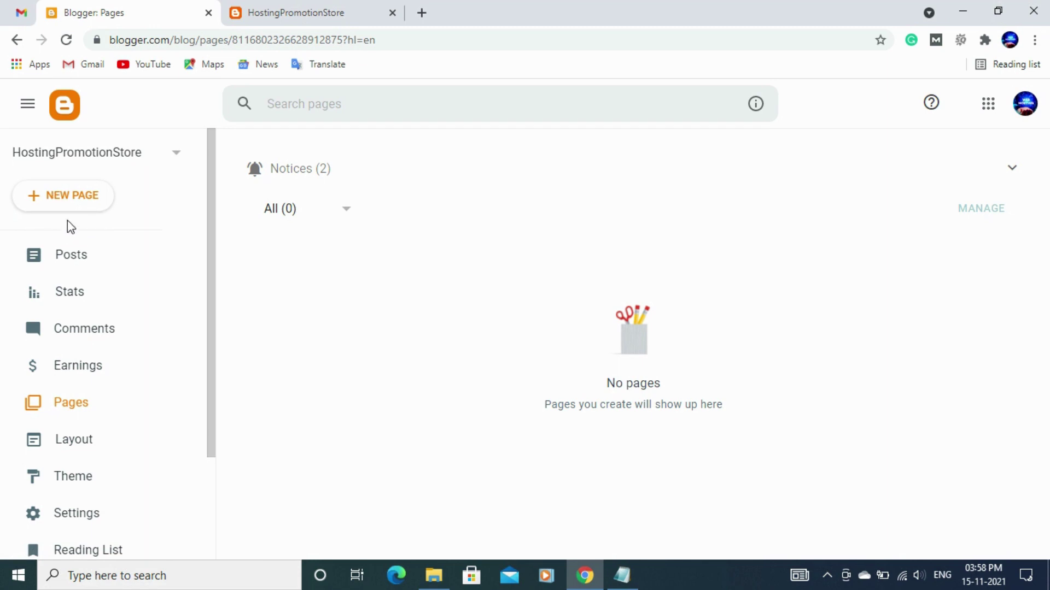
Create a new page titled "About", checking the matching link name on the live blog.
left_click(72, 197)
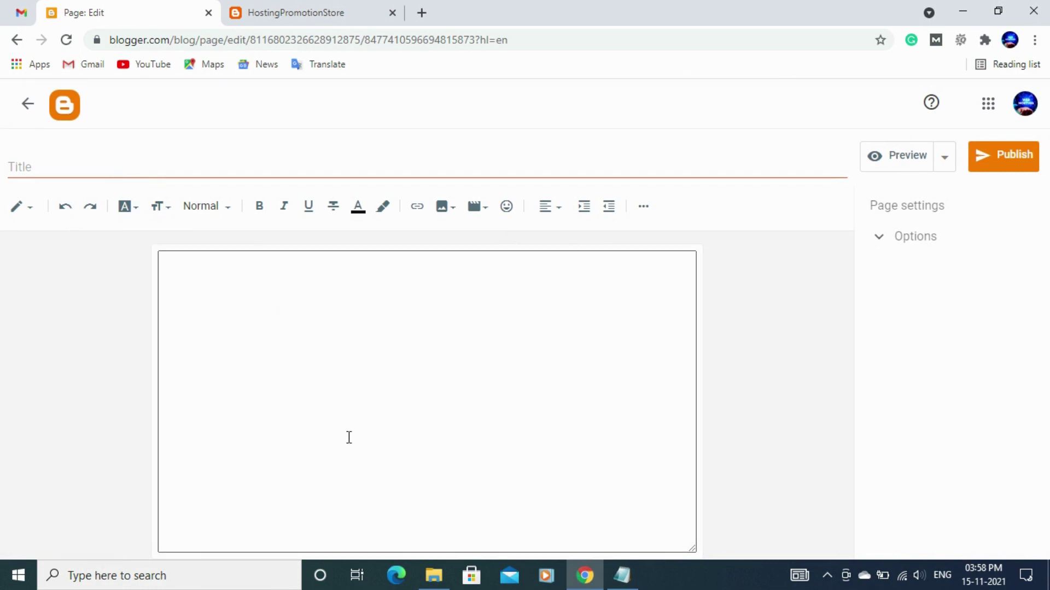
left_click(29, 173)
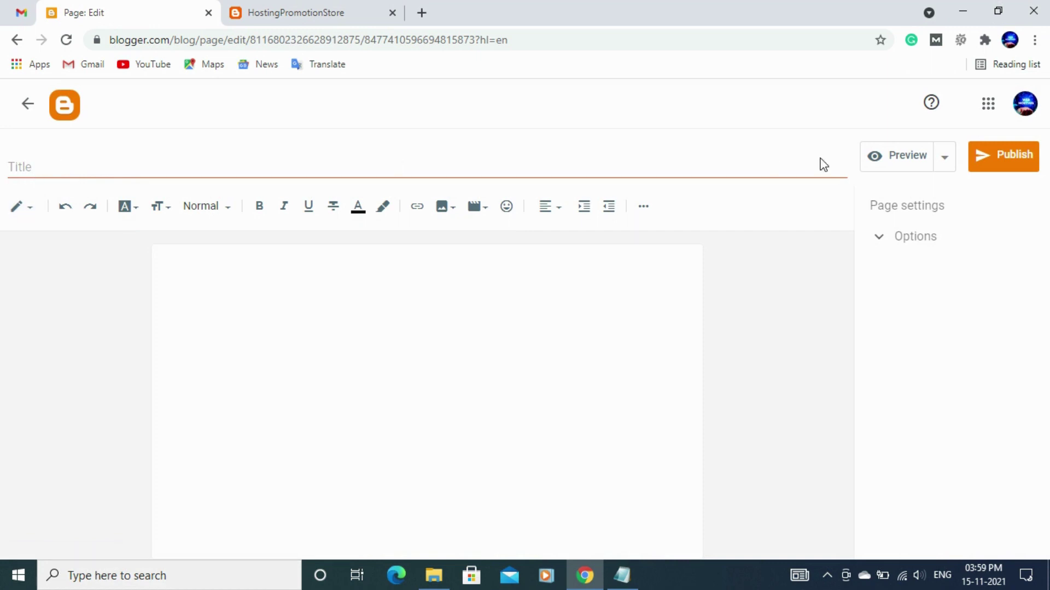
left_click(75, 171)
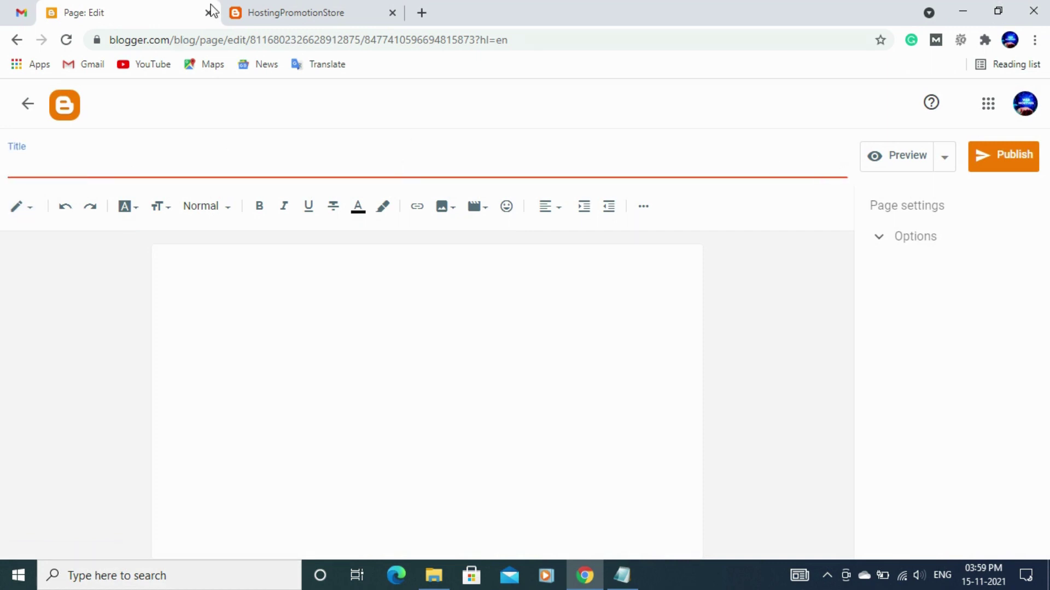
left_click(283, 10)
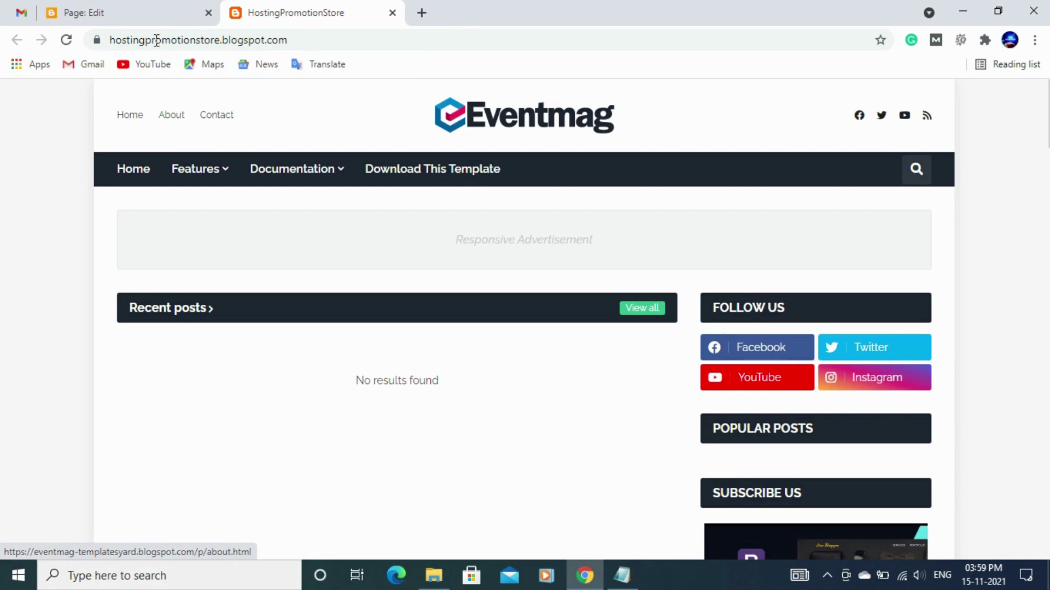
left_click(146, 11)
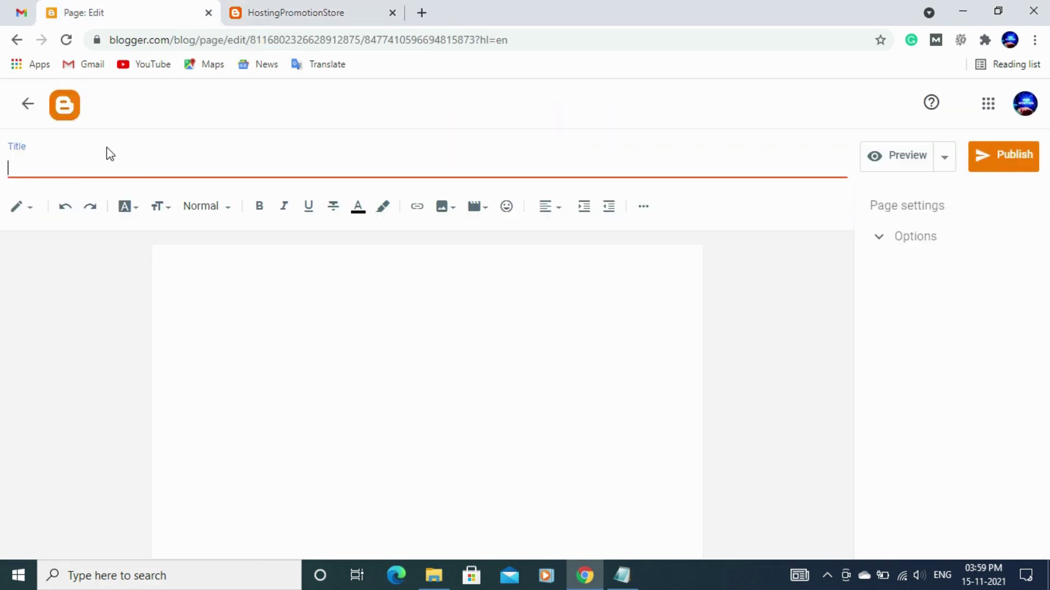
type("About")
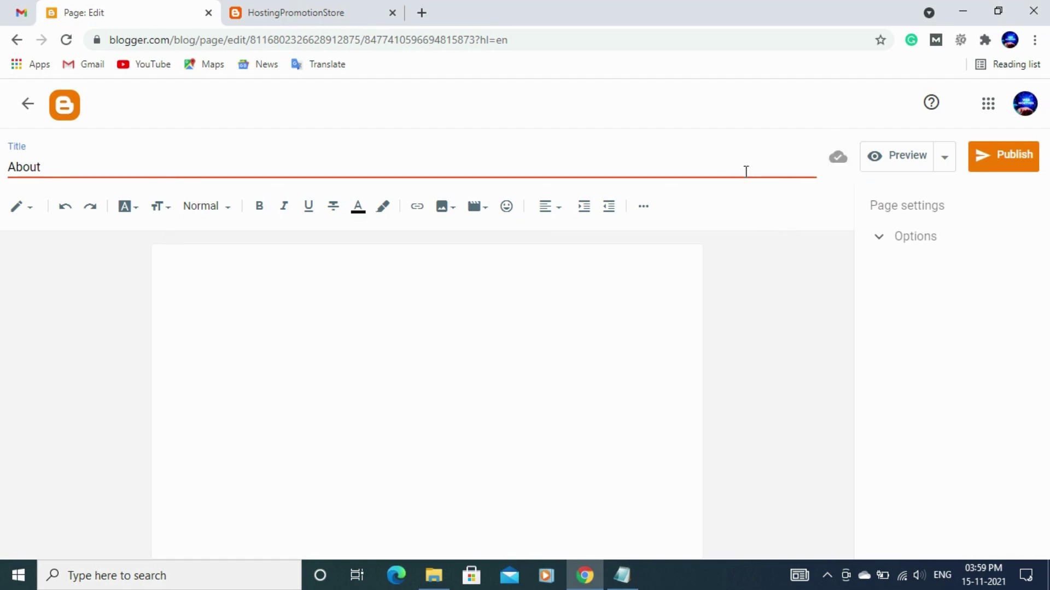
Enter "HELLO ABOUT US" as the body text of the About page.
left_click(307, 298)
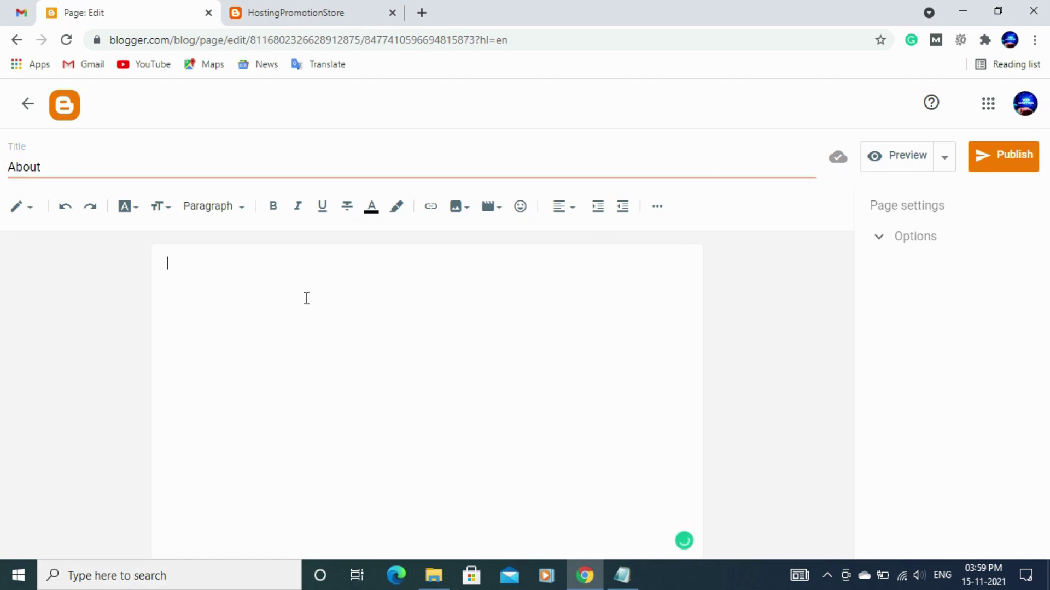
type("HELLO About")
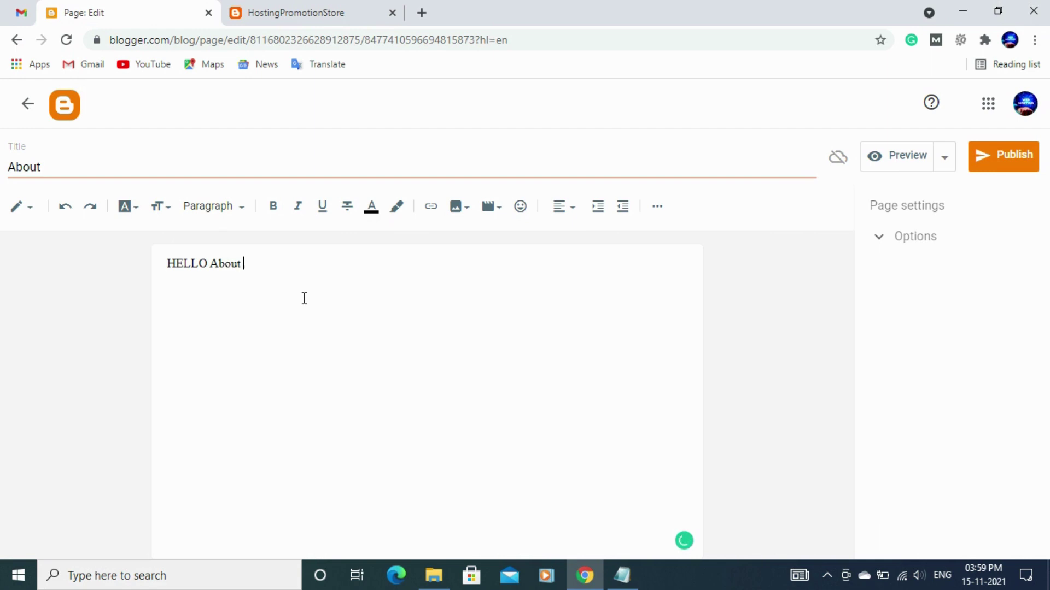
key("BackSpace")
key("BackSpace")
key("BackSpace")
key("BackSpace")
type("BOUT US")
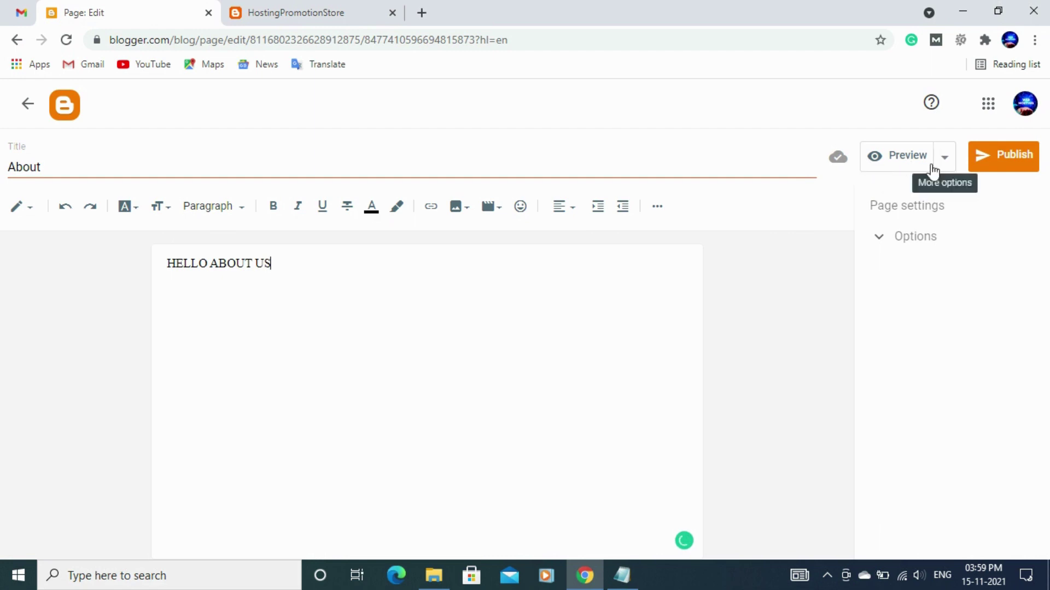
Preview the About page with the notices collapsed, review its title and body text, and close the preview.
left_click(909, 157)
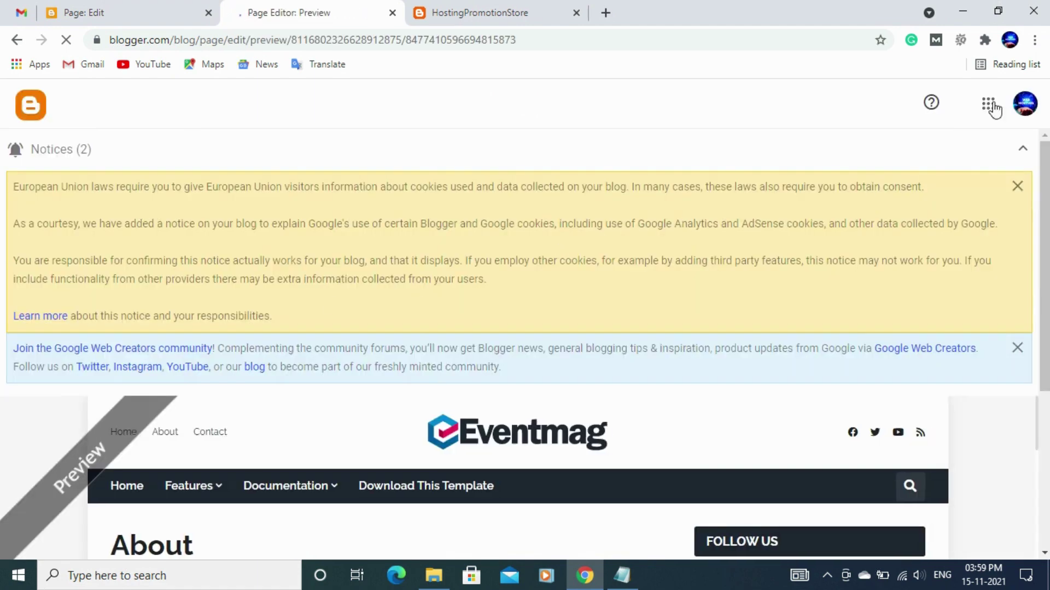
left_click(1022, 148)
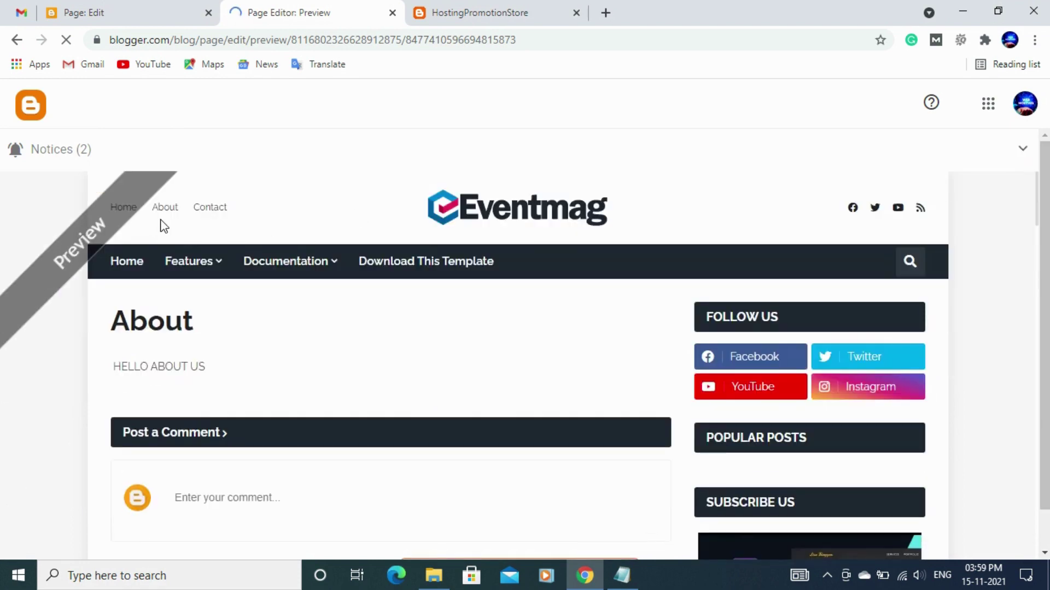
scroll(185, 249, "down", 1)
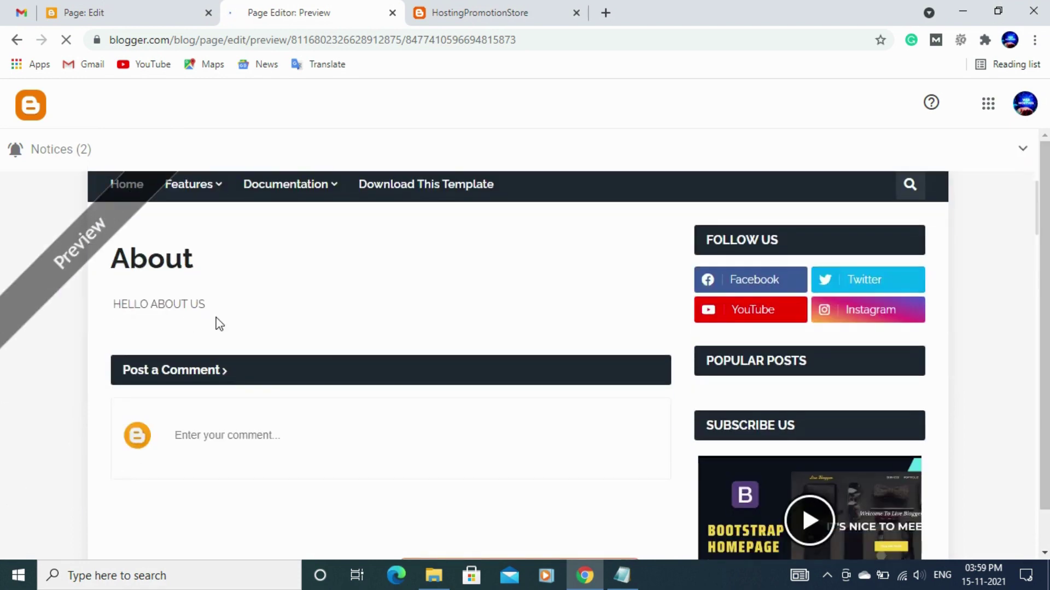
left_click(392, 13)
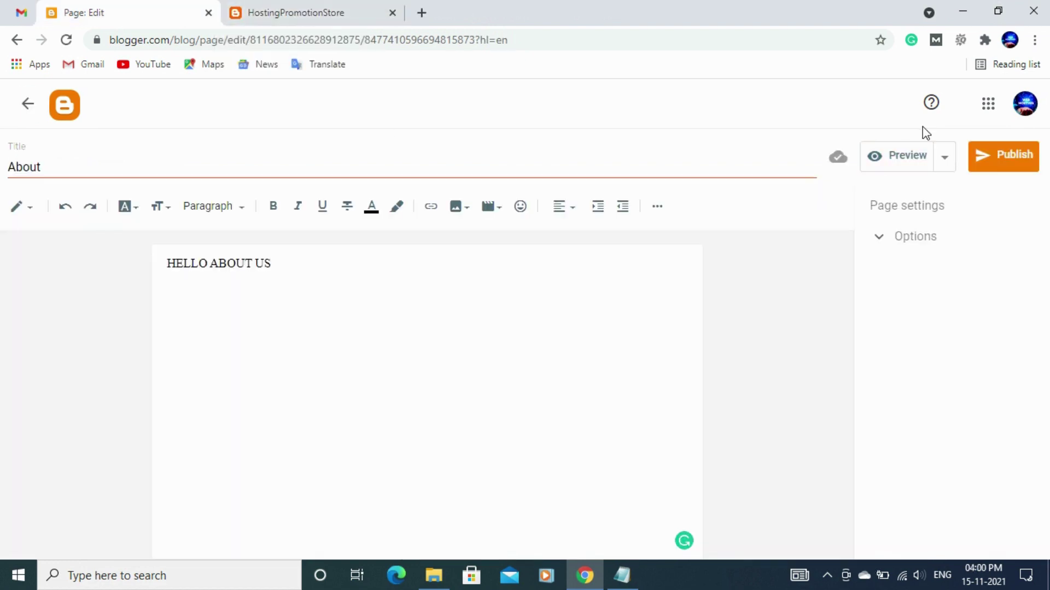
Save the About page and publish it to the blog.
left_click(944, 160)
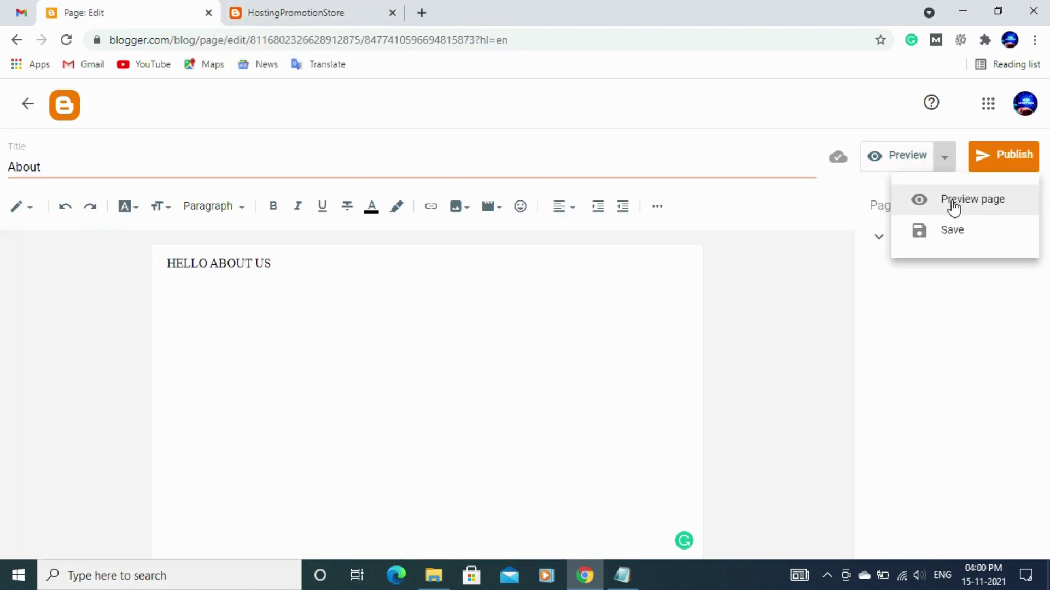
left_click(971, 241)
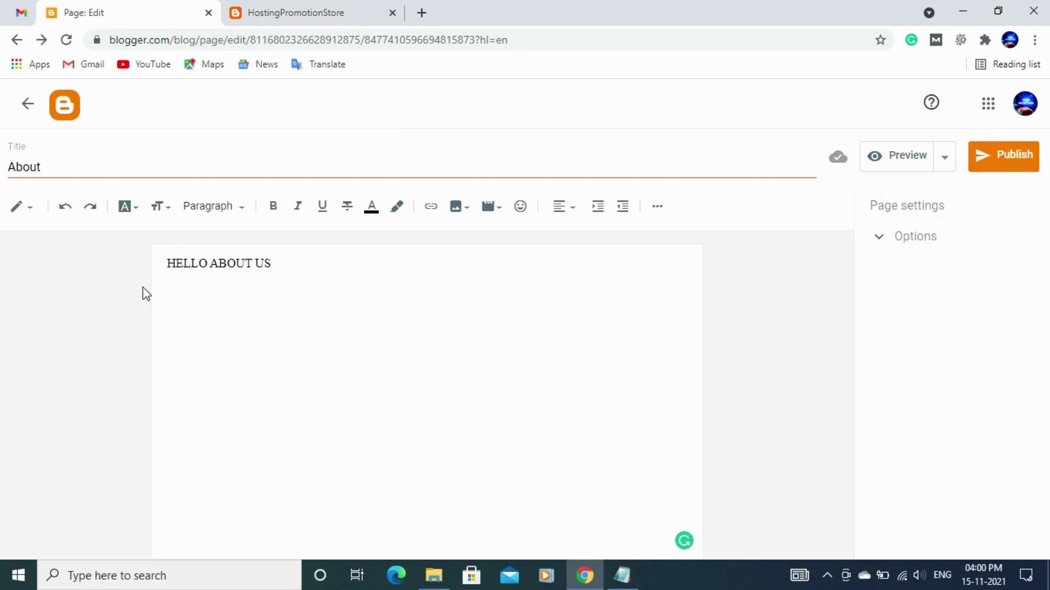
left_click(1014, 169)
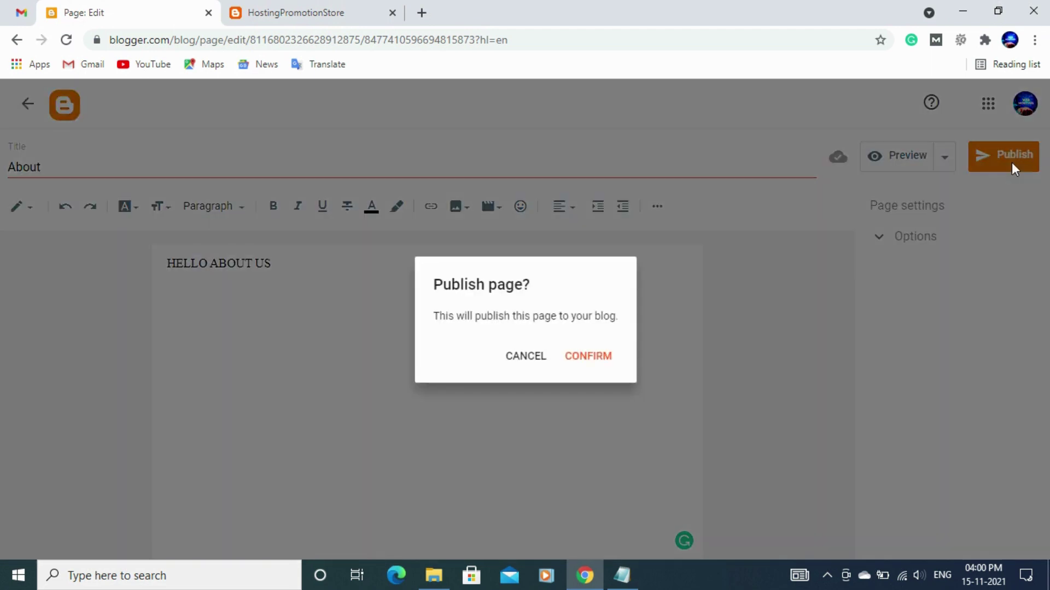
left_click(590, 358)
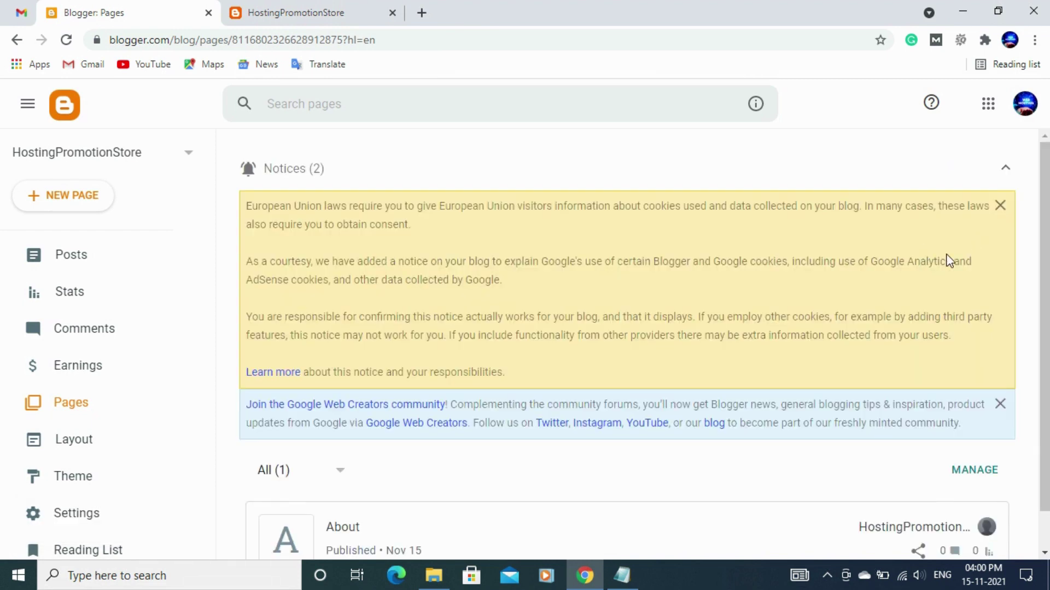
View the published About page from the pages list and close it after checking its content.
scroll(932, 271, "down", 1)
mouse_move(913, 516)
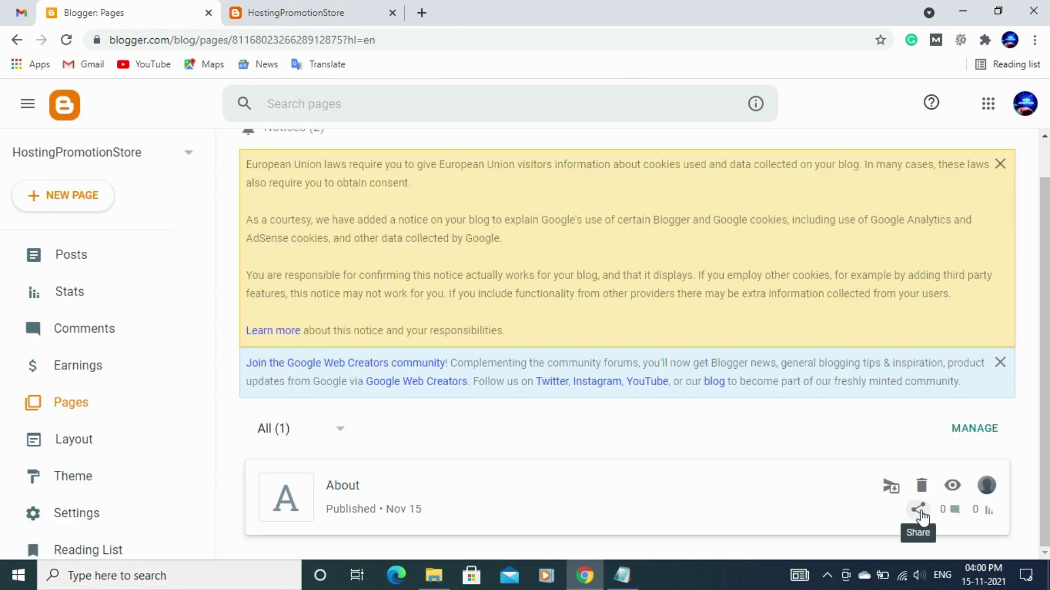
left_click(951, 487)
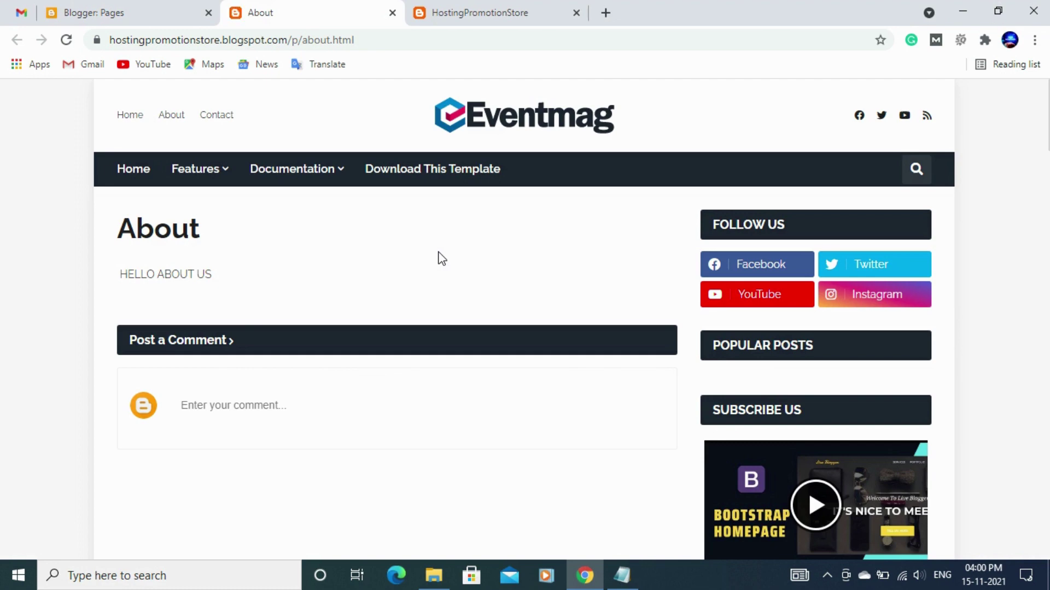
left_click(393, 14)
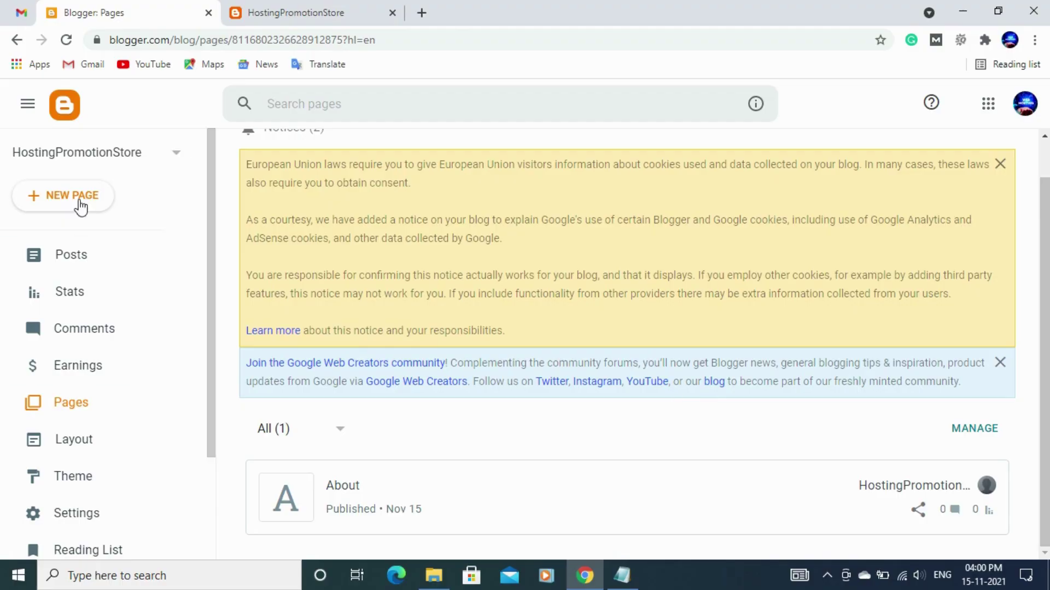
Create another new page titled "Contact Us".
left_click(82, 203)
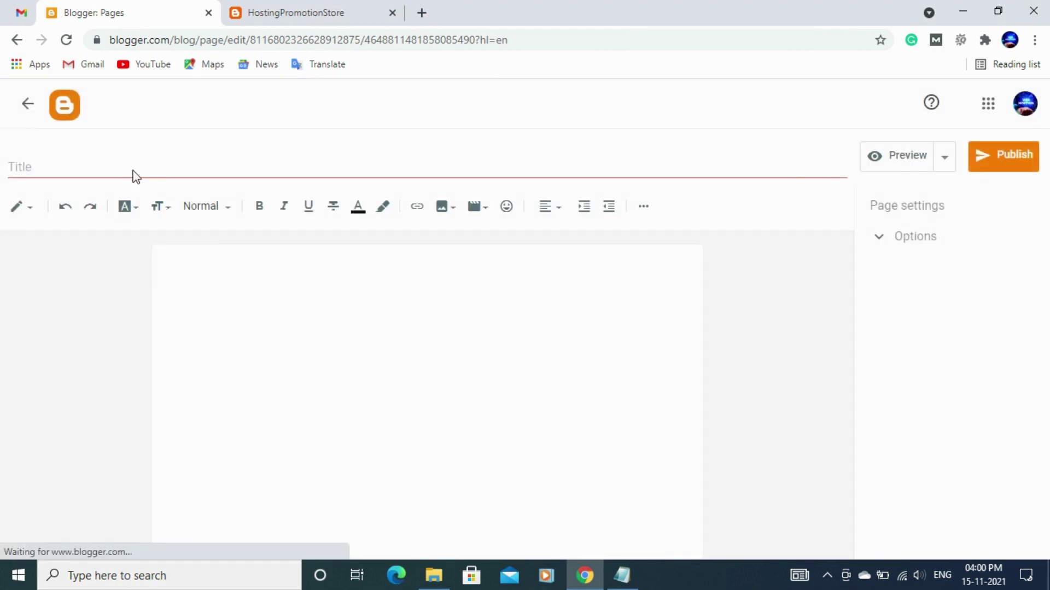
left_click(132, 166)
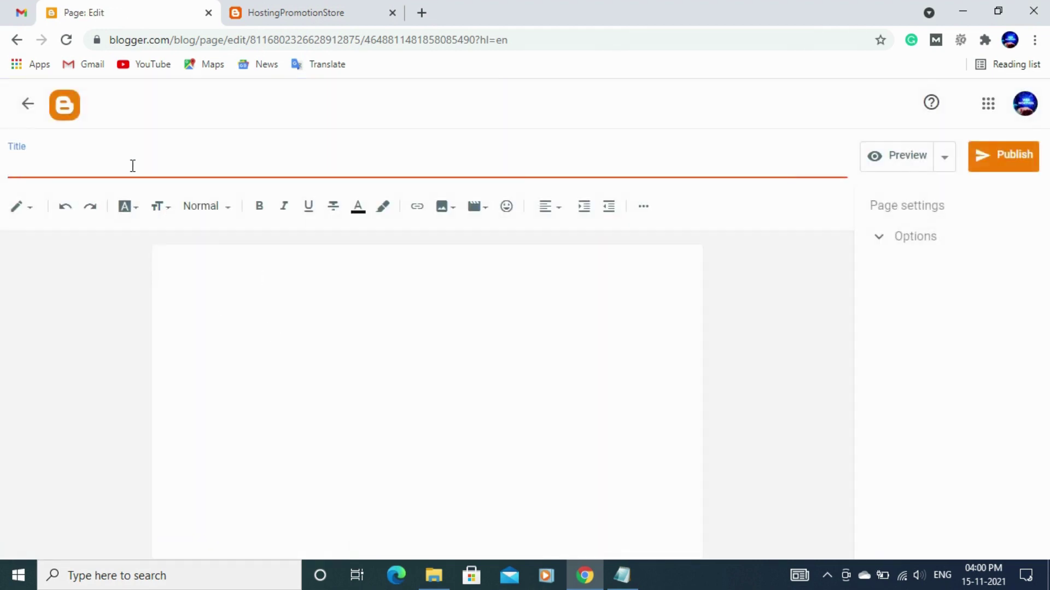
type("Contact Us")
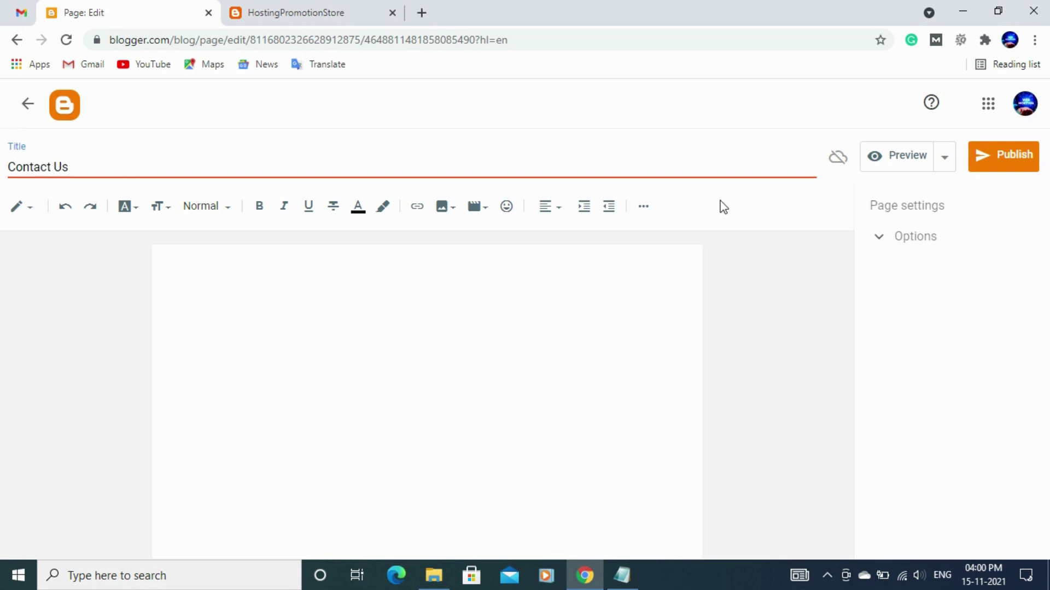
left_click(949, 164)
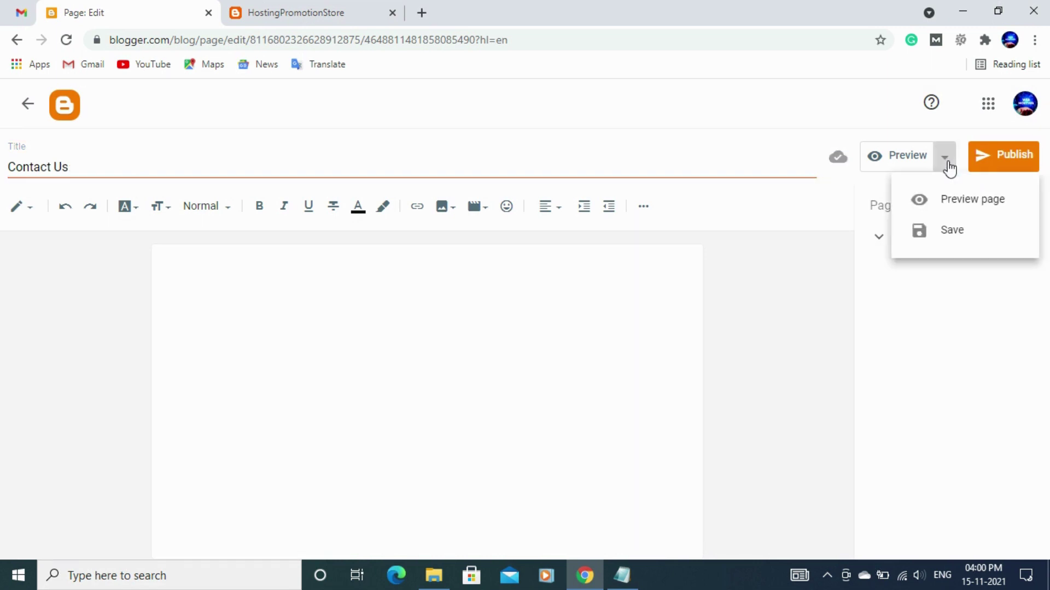
Write "For Further Details please contact us" as the Contact Us page's body text, with only the first letter of "For" capitalized.
left_click(254, 291)
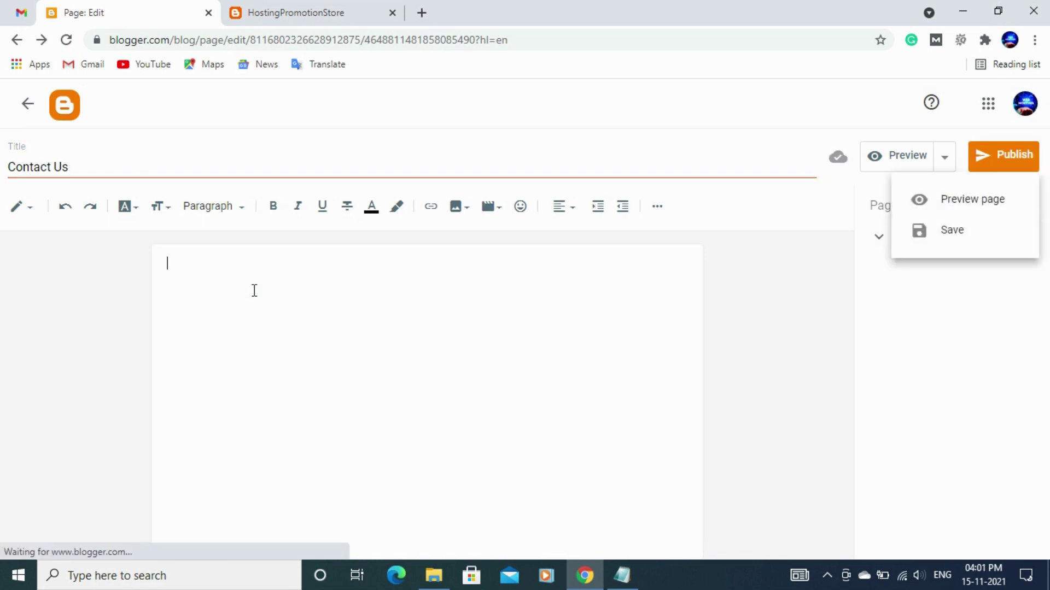
type("FO")
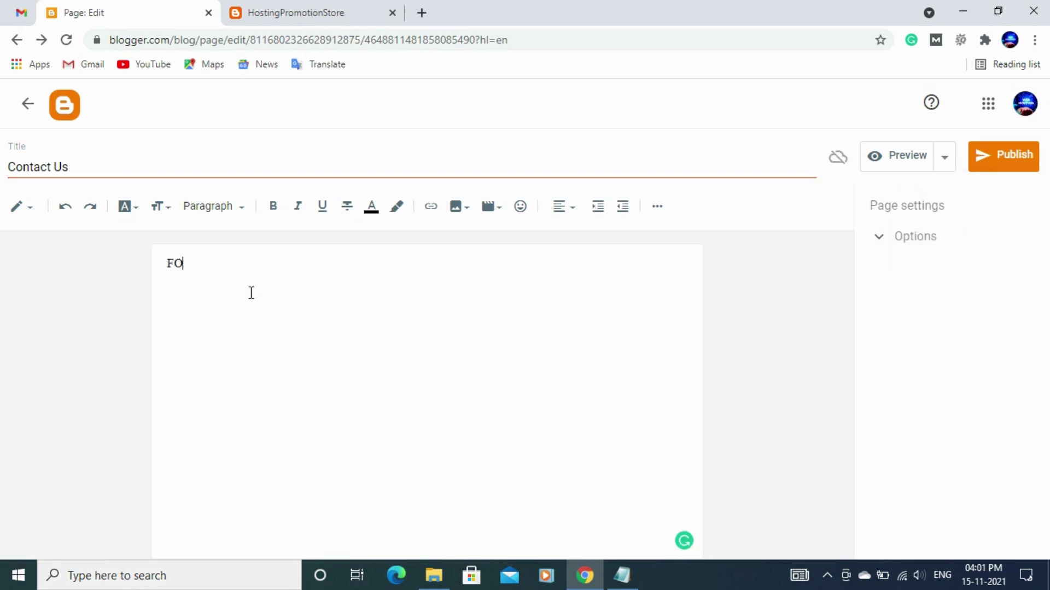
type("R Further De")
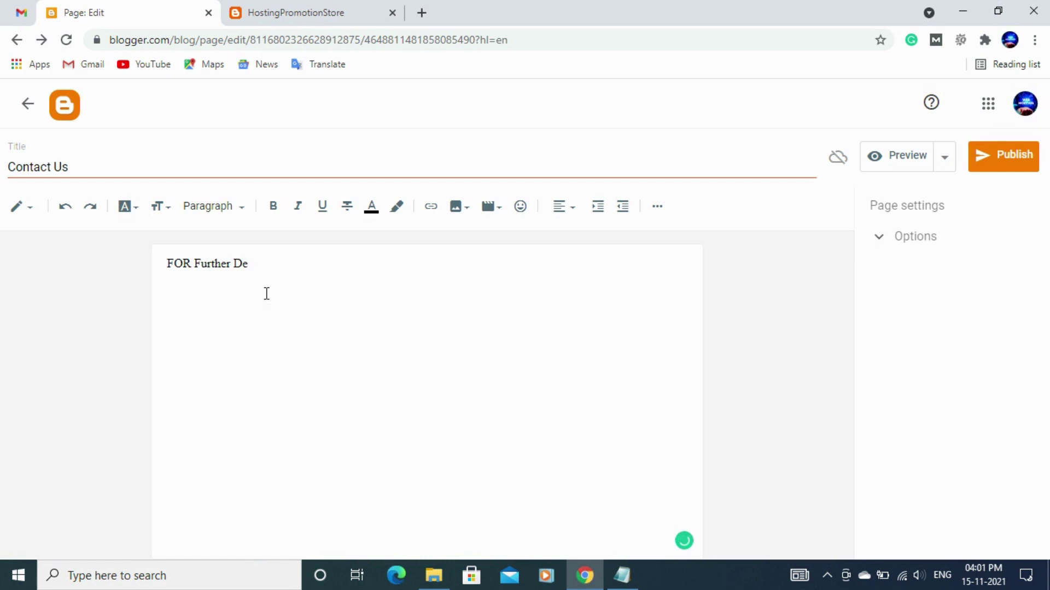
type("tails please contact")
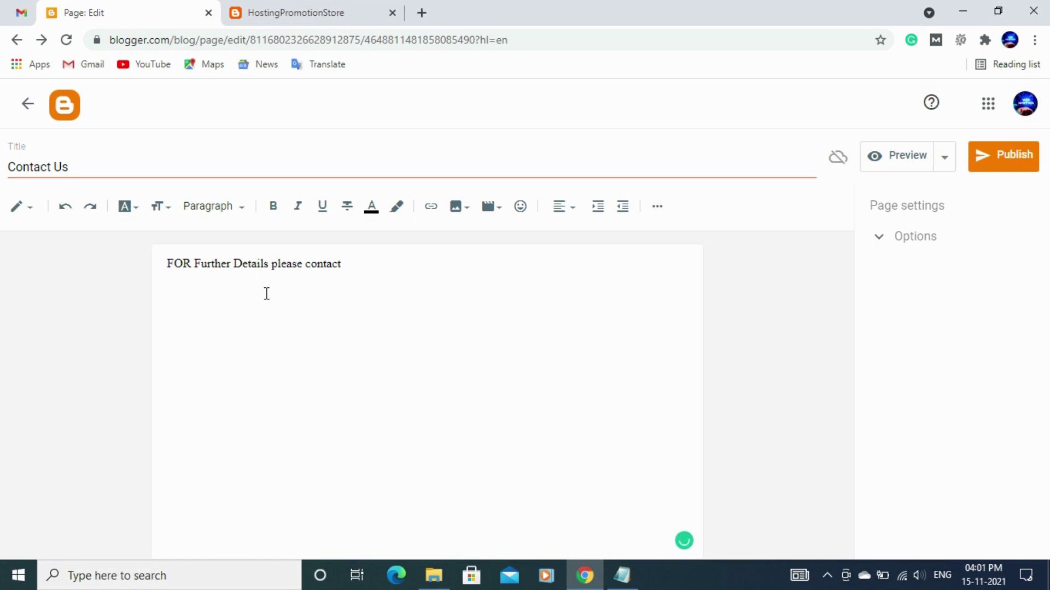
type(" us")
double_click(188, 265)
key("BackSpace")
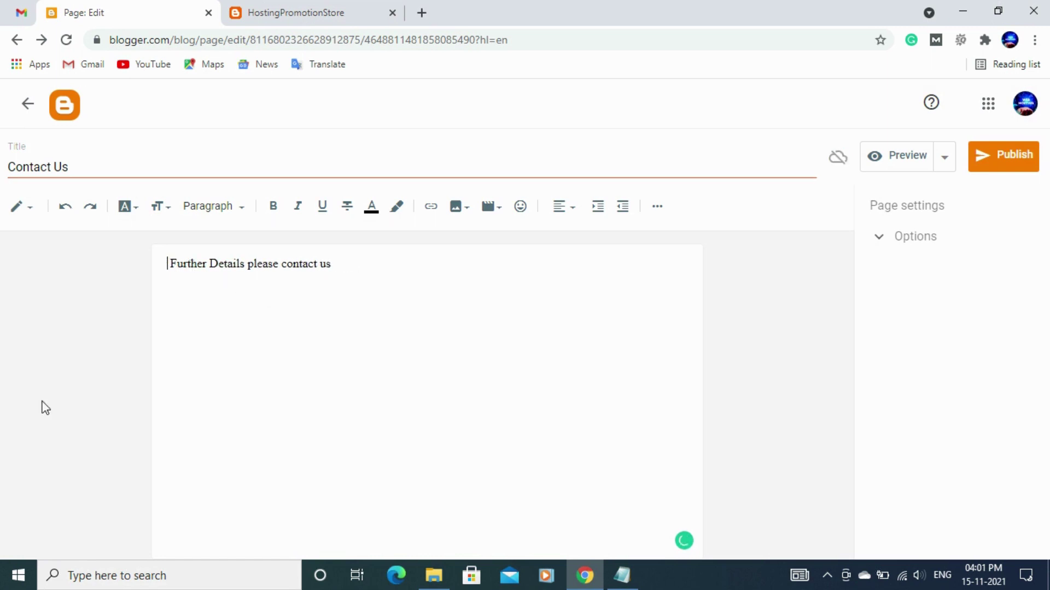
type("For")
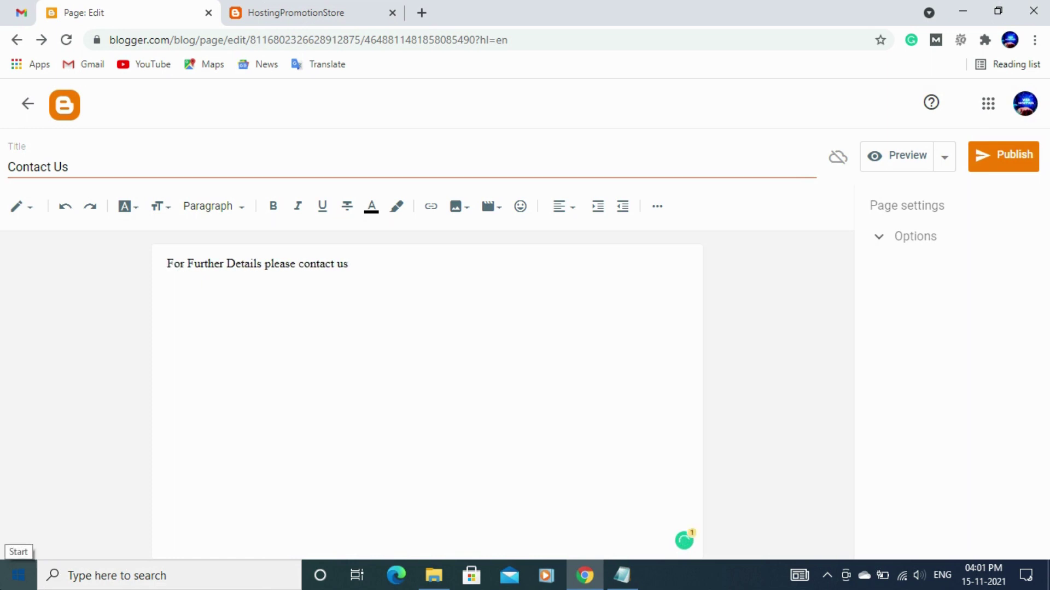
Try a lowercase "f" in "Further" in the body text and restore the capital "F".
key("Delete")
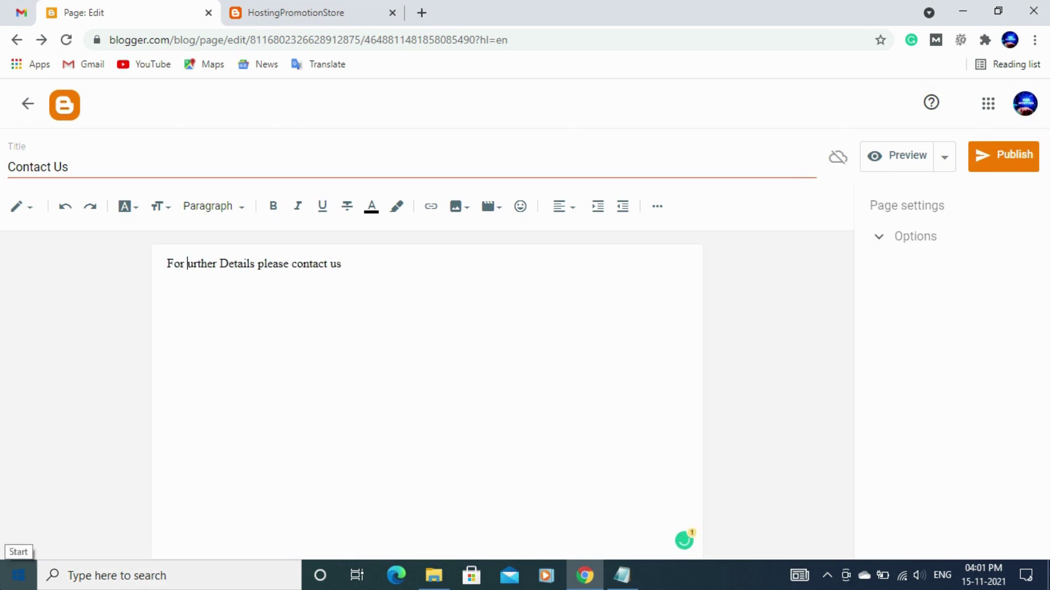
type("f")
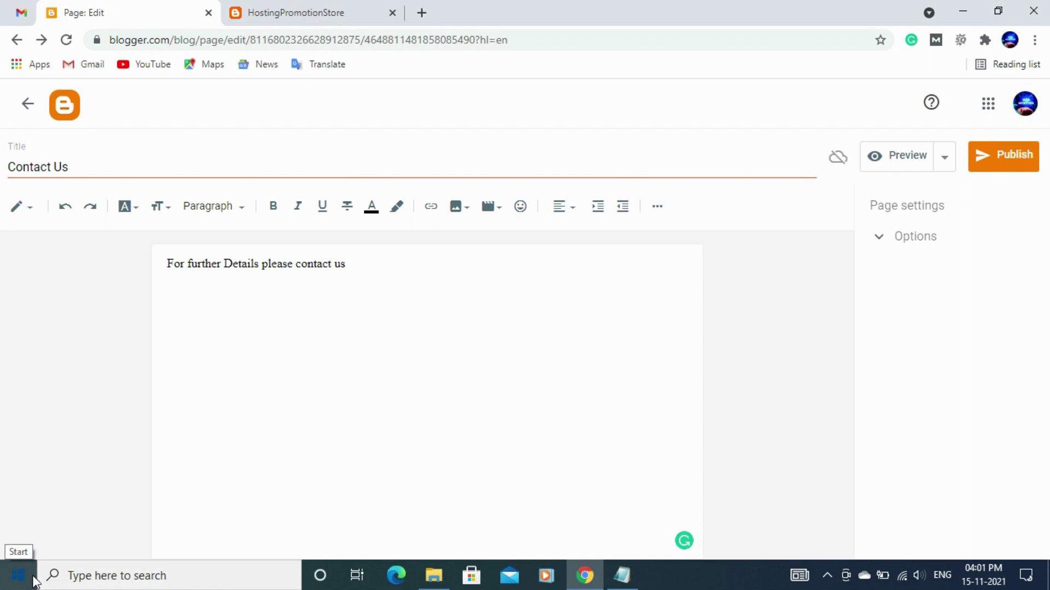
key("BackSpace")
type("F")
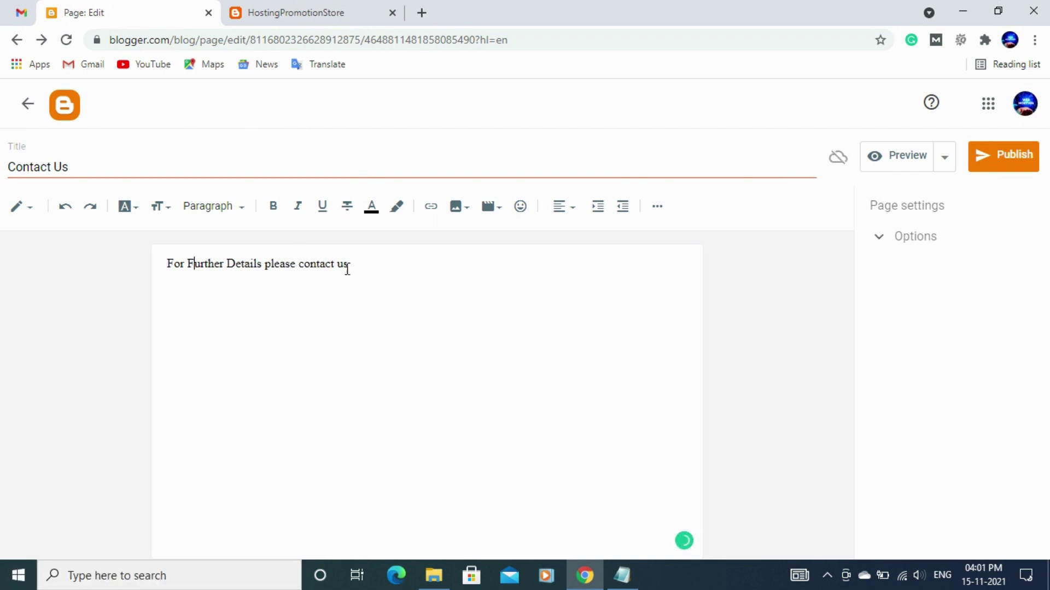
Save the Contact Us page with its current body text.
left_click_drag(347, 269, 164, 267)
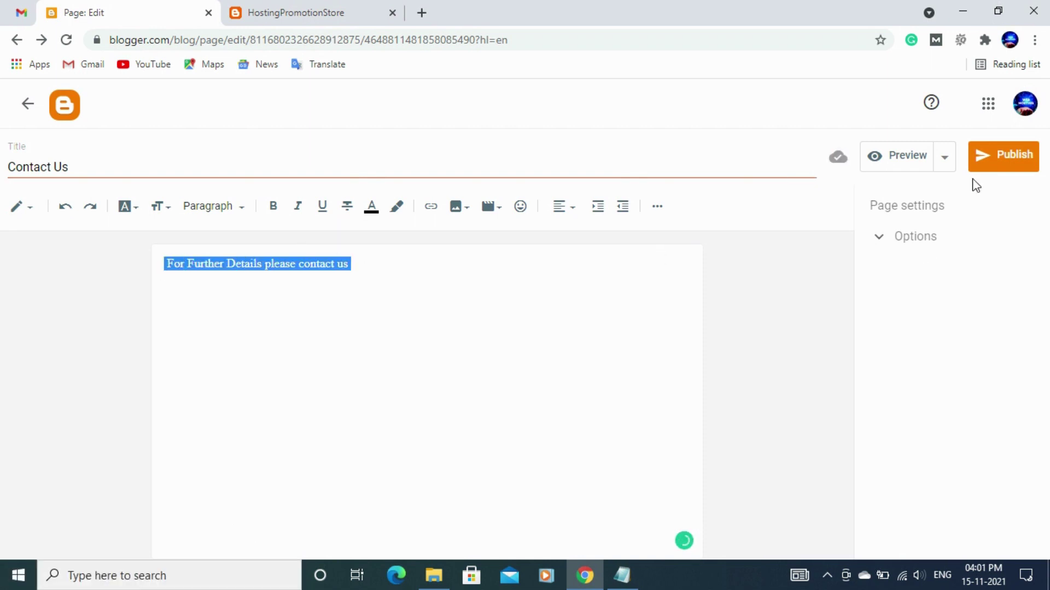
left_click(944, 160)
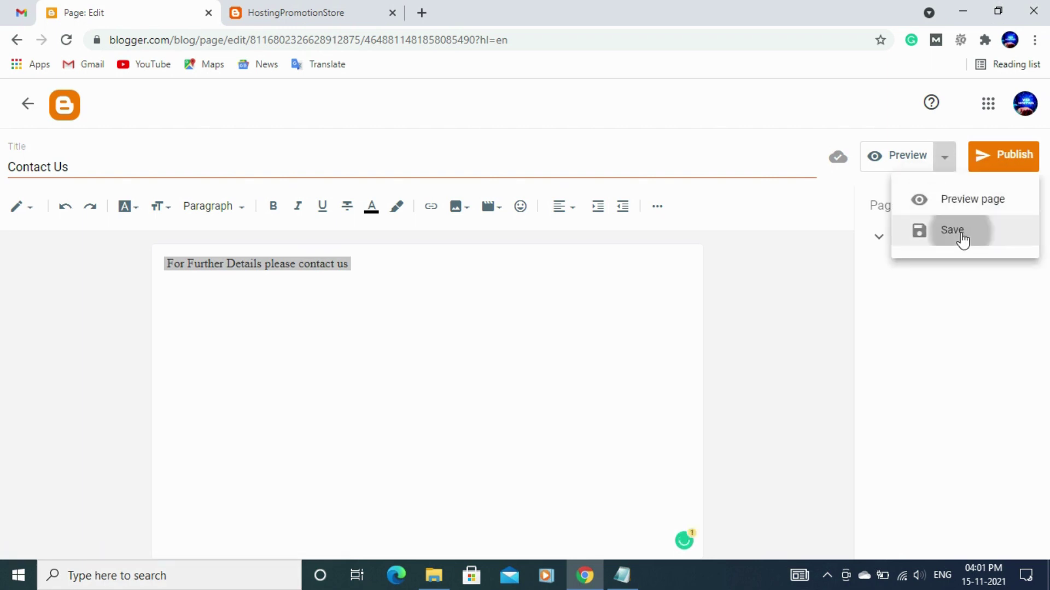
left_click(962, 239)
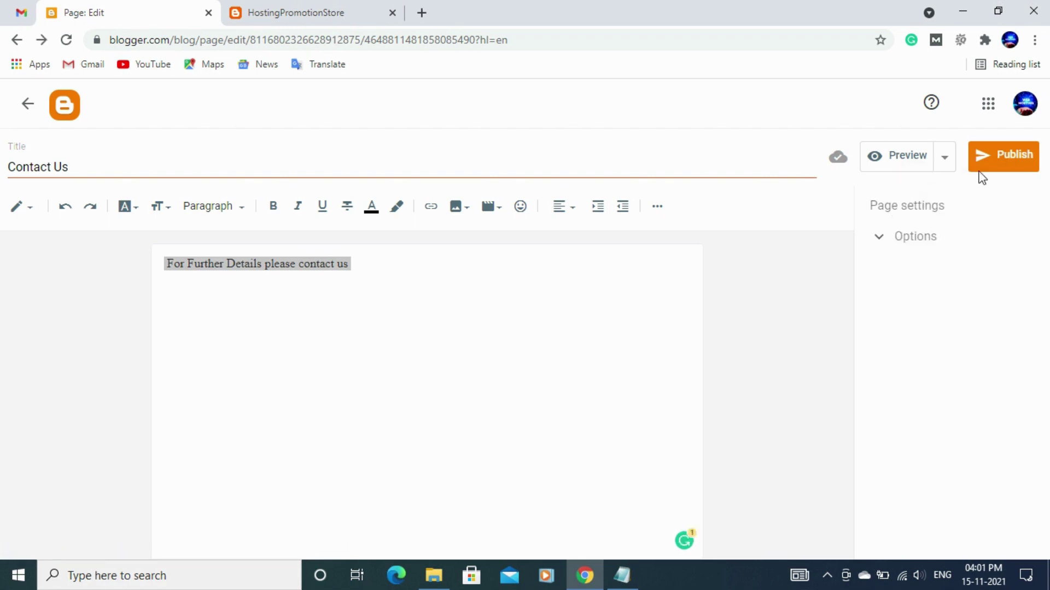
Add a second body line to the Contact Us page reading "In the next video, we will see how to create a contact form".
left_click(430, 293)
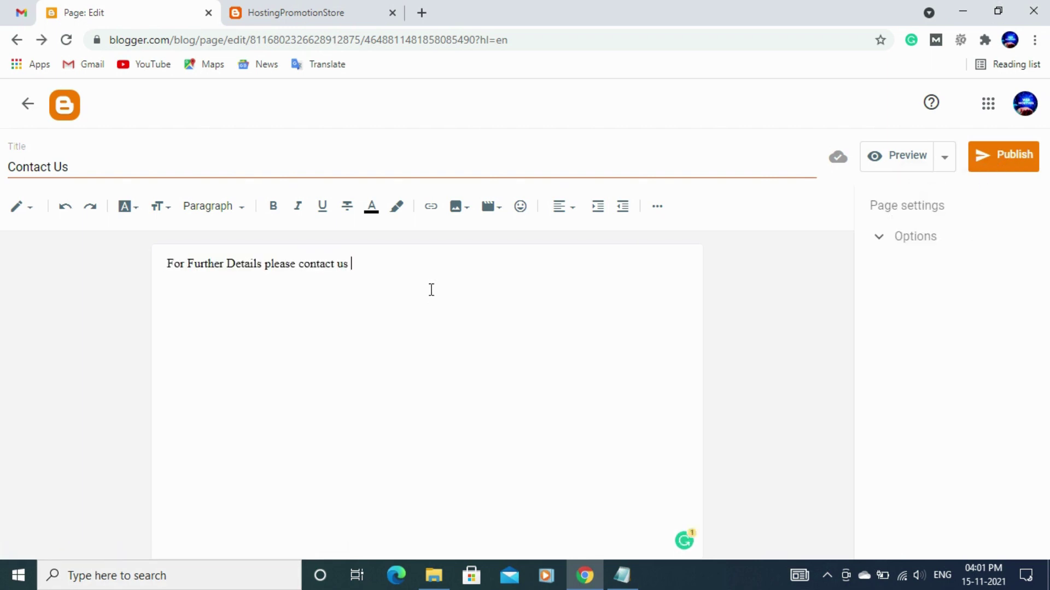
key("Return")
type("In the next video, we will see how to create a contact form")
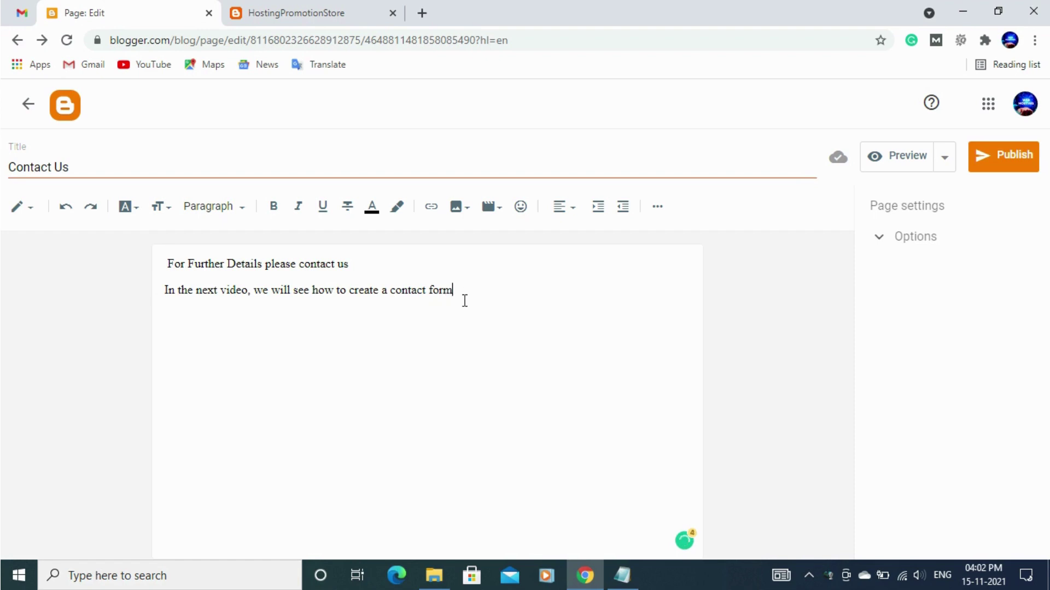
Save the Contact Us page and publish it to the blog.
left_click(943, 160)
left_click(951, 234)
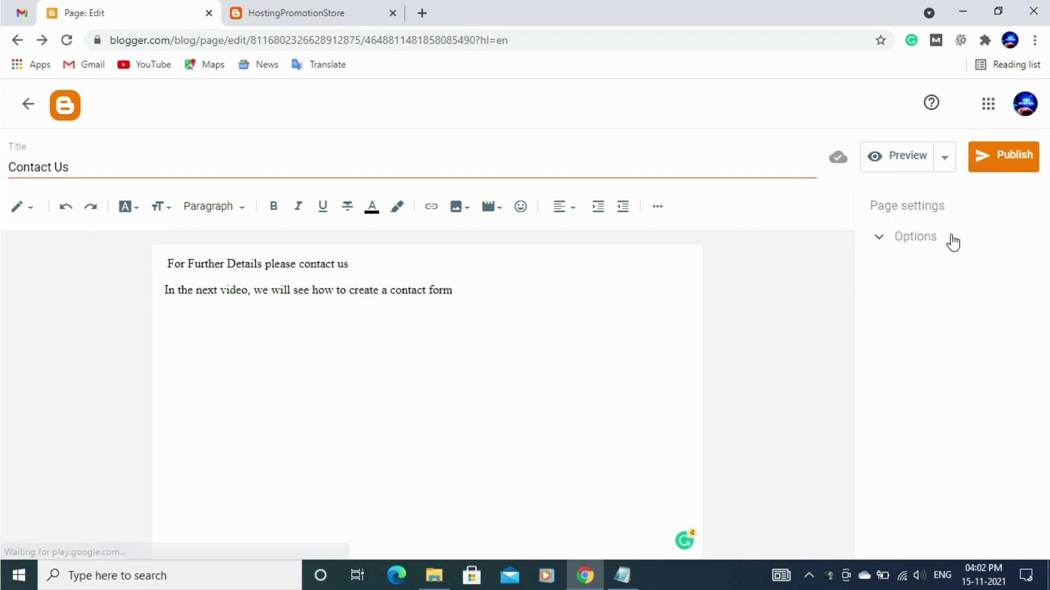
left_click(1000, 164)
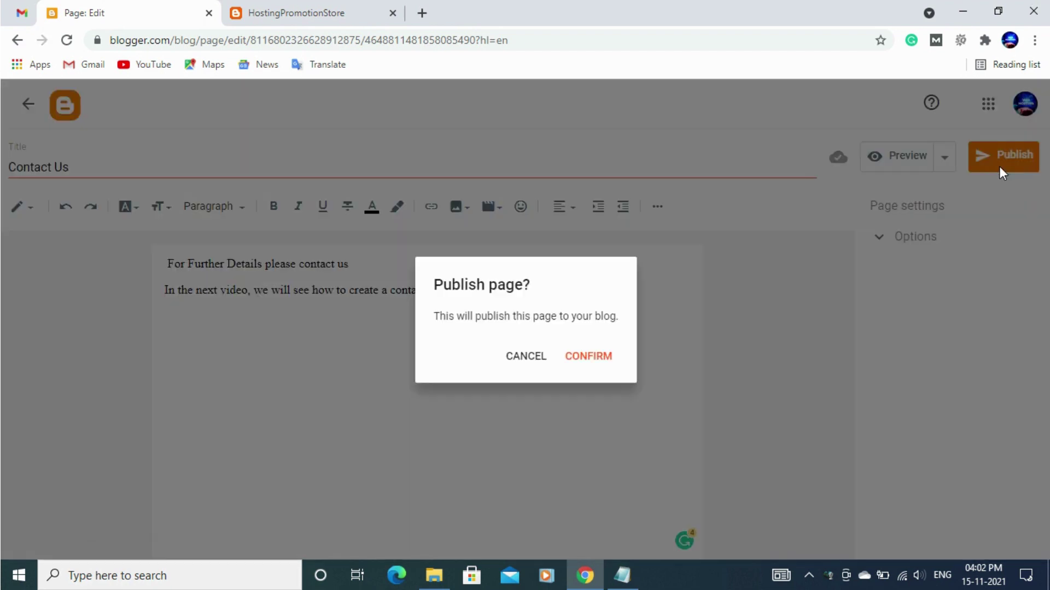
left_click(592, 358)
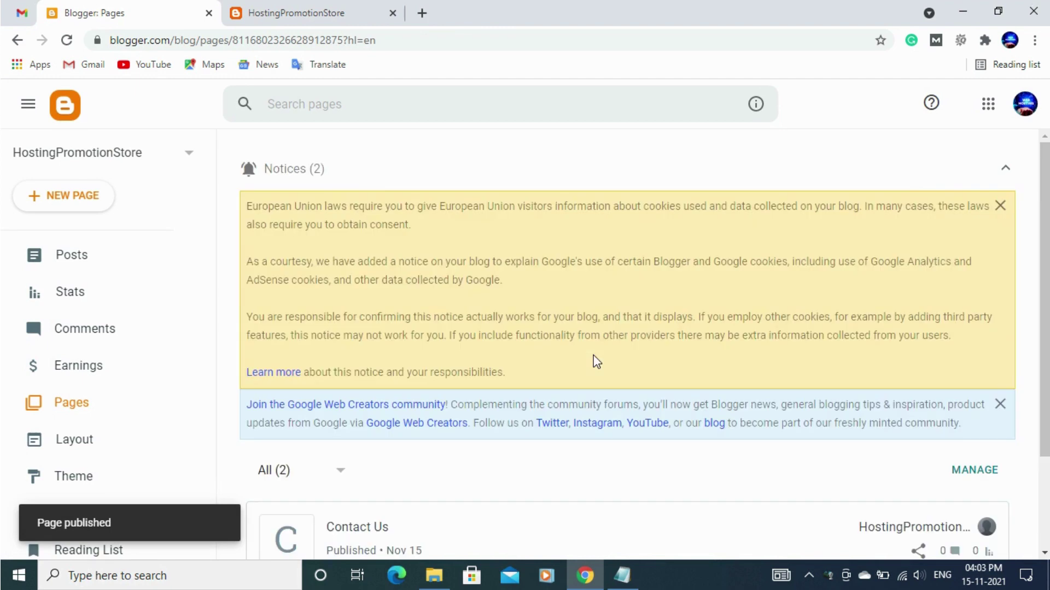
View the published Contact Us page from the pages list and close it after checking its content.
scroll(596, 362, "down", 3)
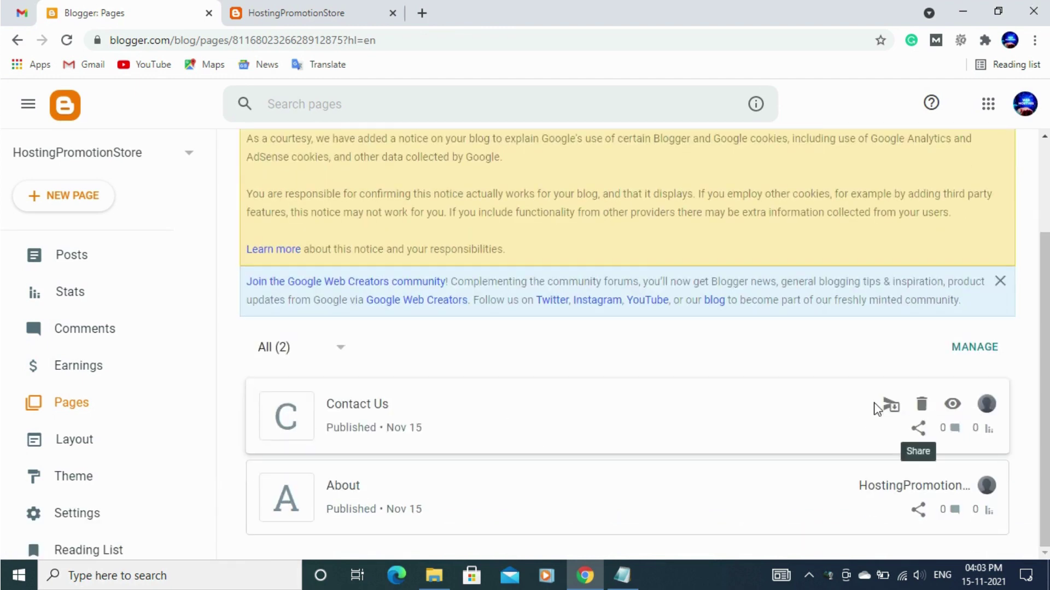
left_click(952, 406)
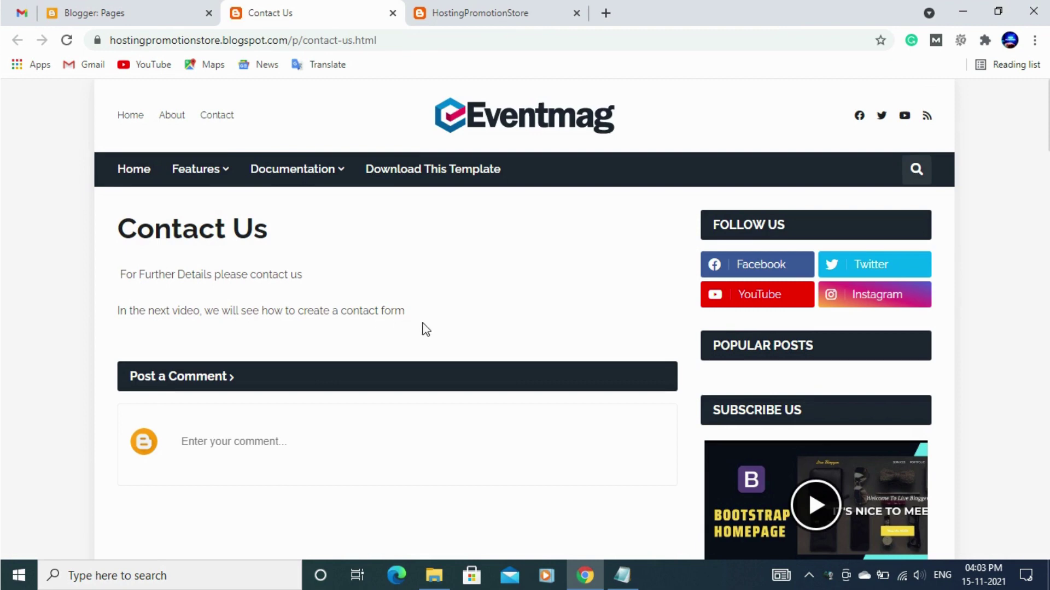
left_click(392, 13)
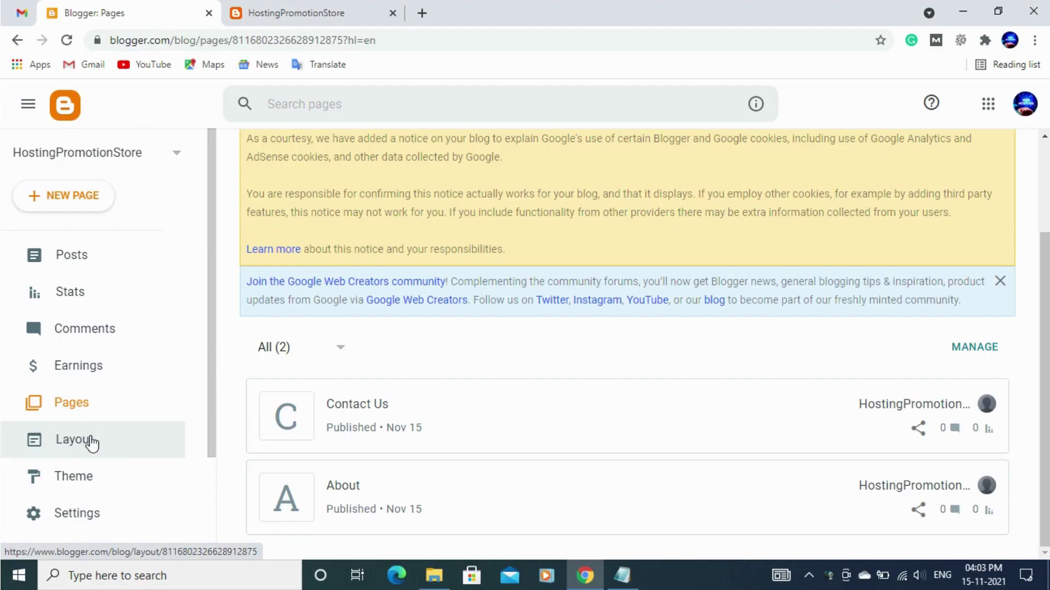
Test the Home, About and Contact links in the live blog's top menu and check the address each one opens.
left_click(88, 440)
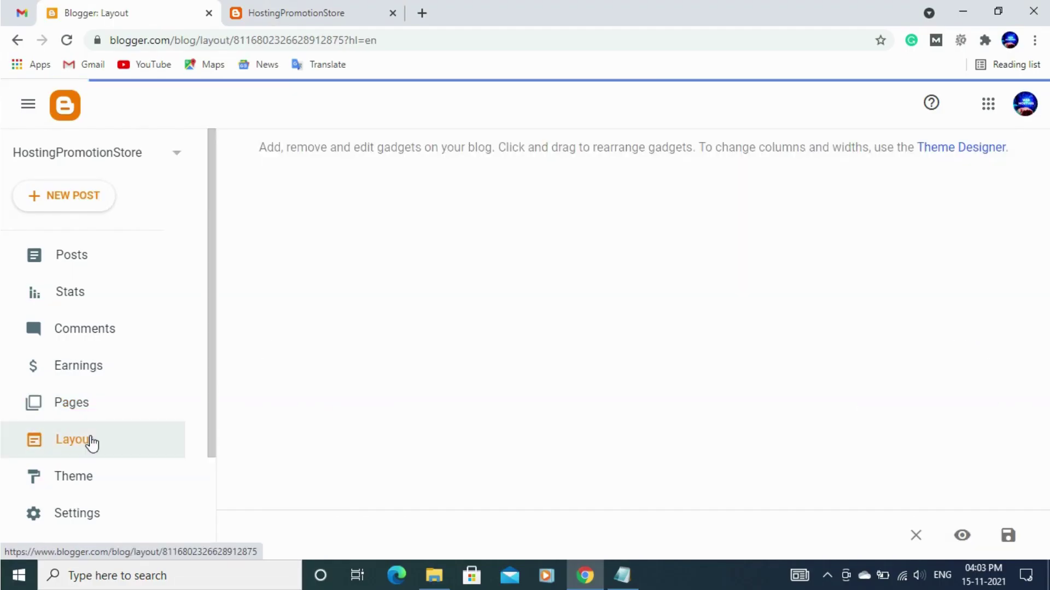
left_click(292, 10)
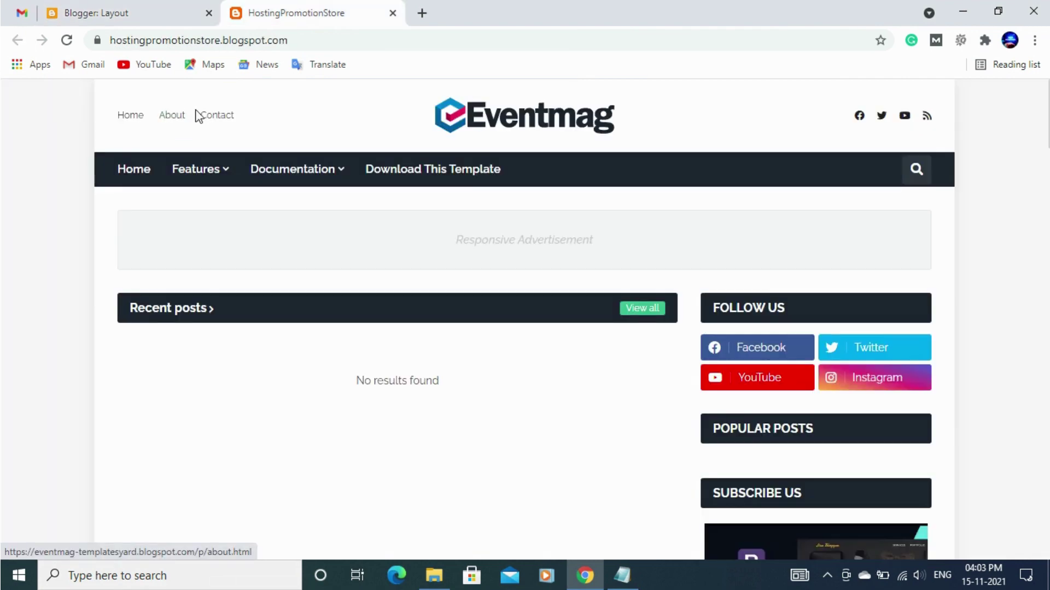
left_click(129, 121)
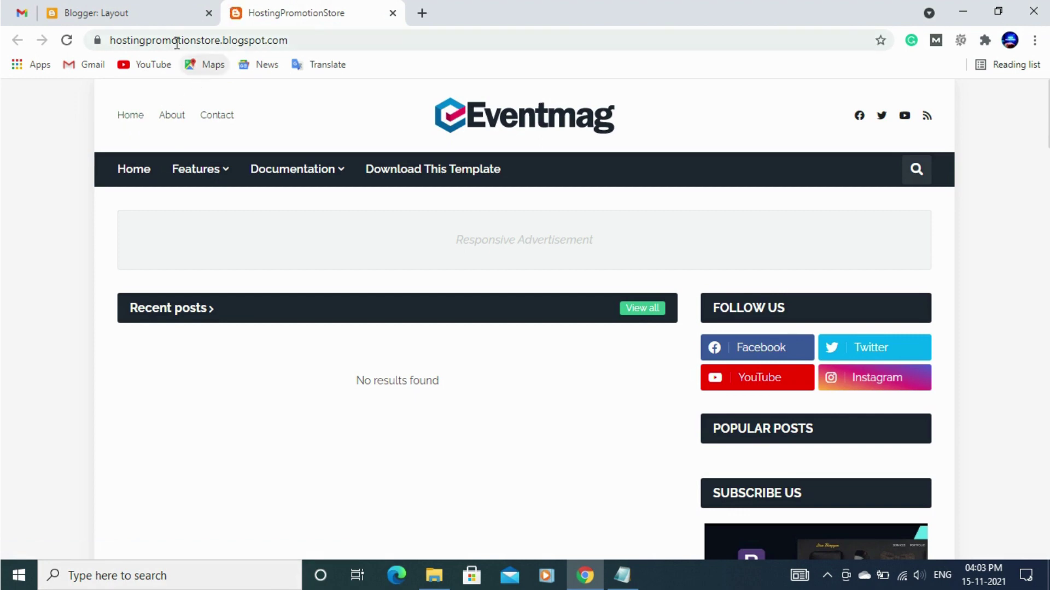
left_click_drag(301, 40, 90, 42)
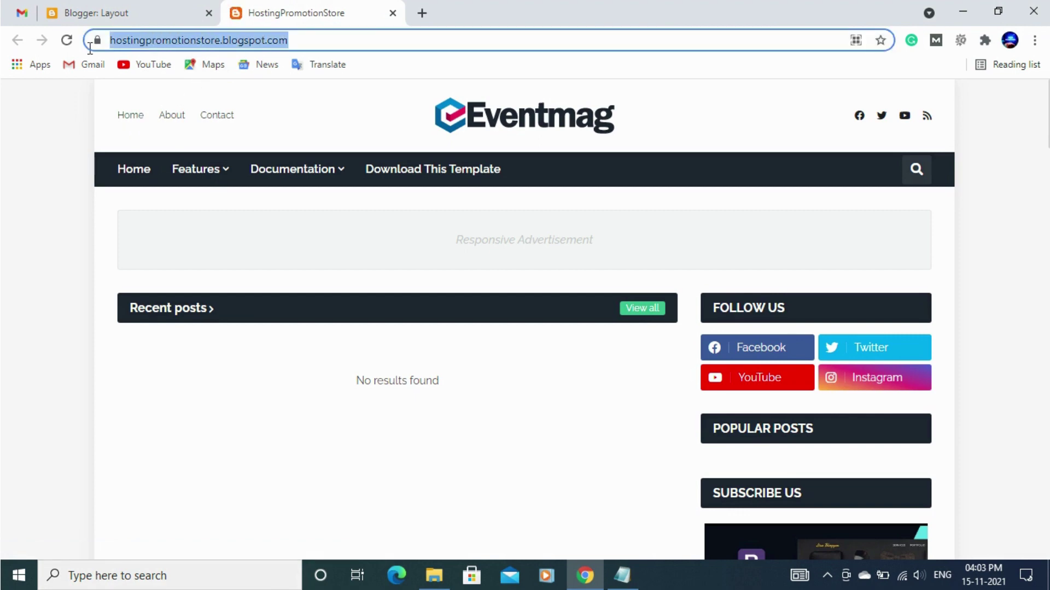
left_click(180, 122)
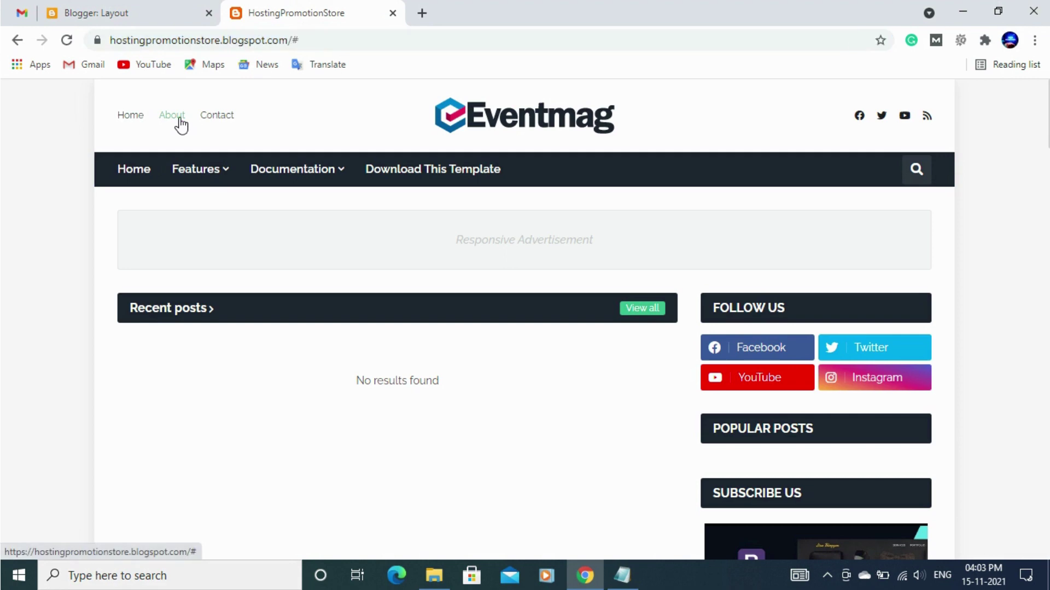
left_click_drag(290, 38, 310, 39)
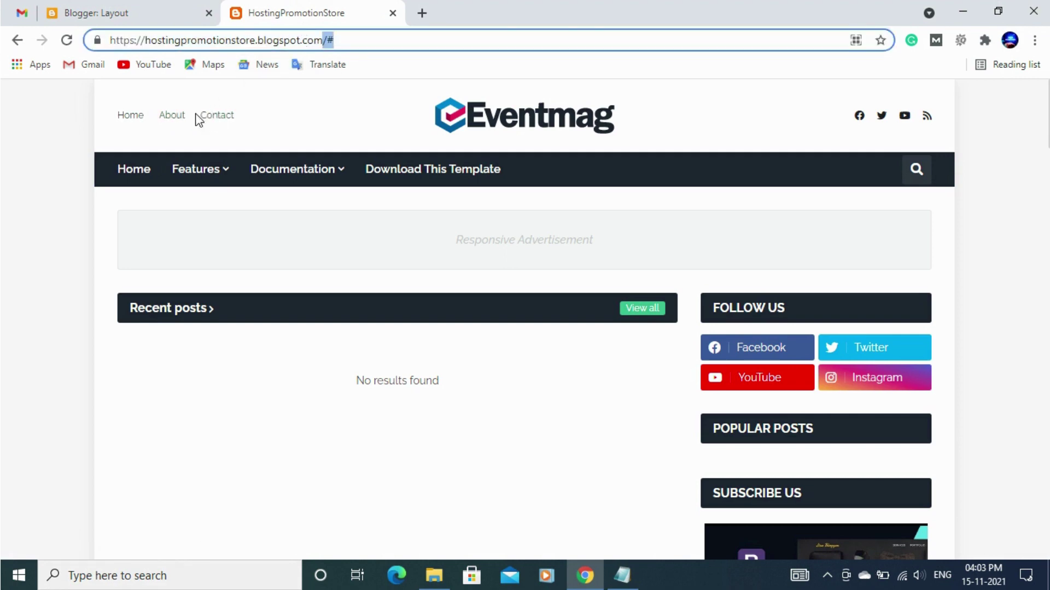
left_click(210, 123)
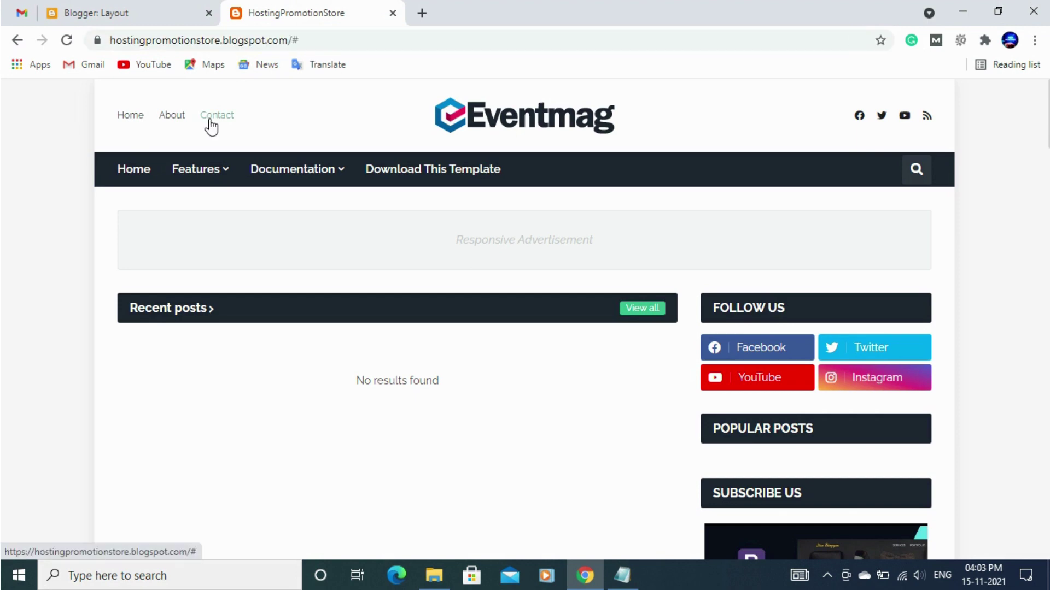
left_click(311, 39)
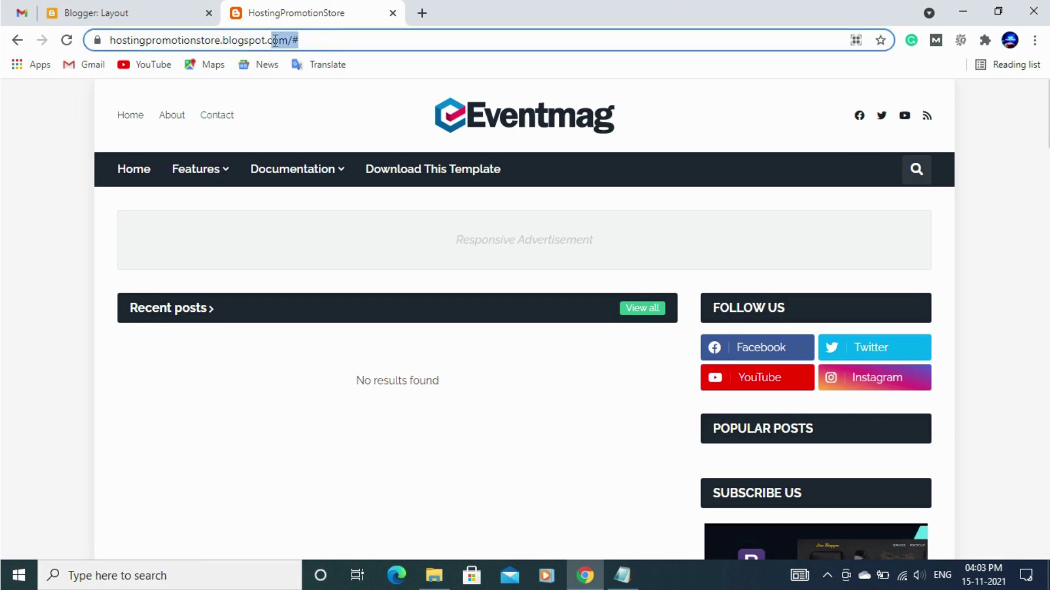
left_click_drag(333, 40, 307, 40)
left_click(339, 105)
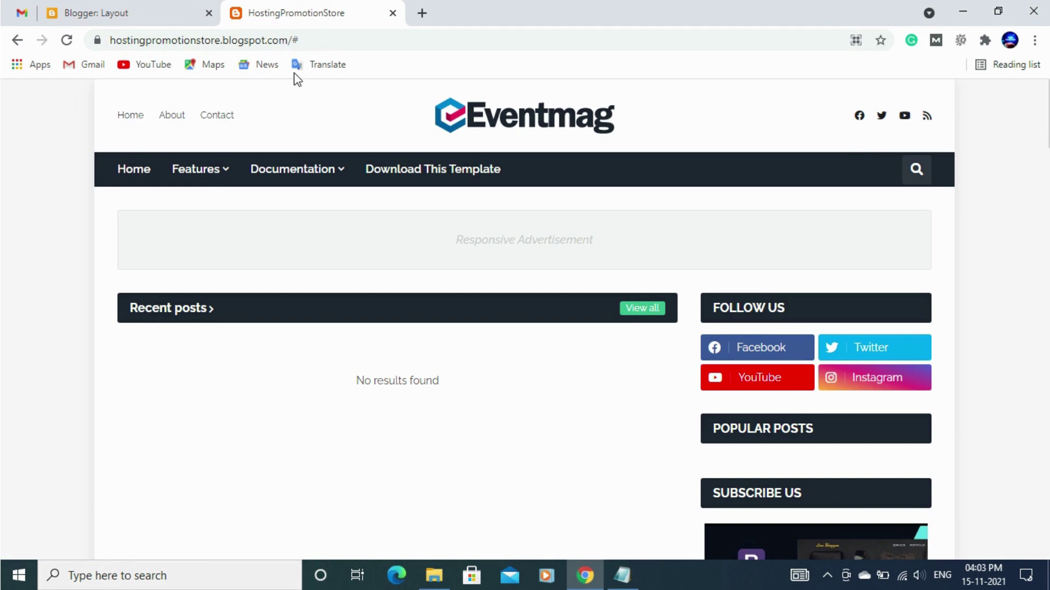
Return to the blog's pages list and compare the published pages with the top menu links on the live blog.
left_click(116, 1)
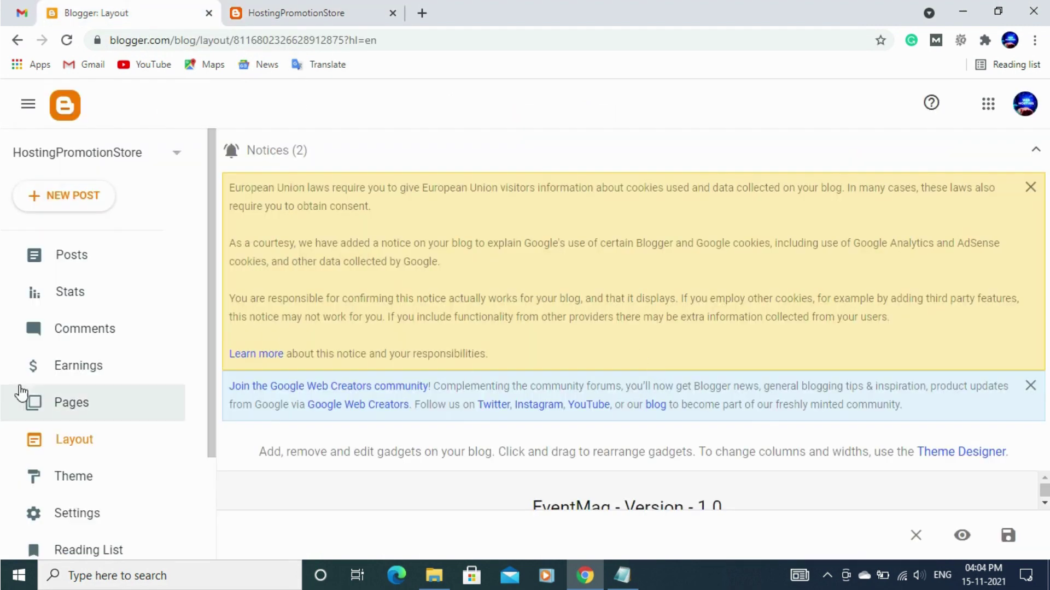
left_click(71, 405)
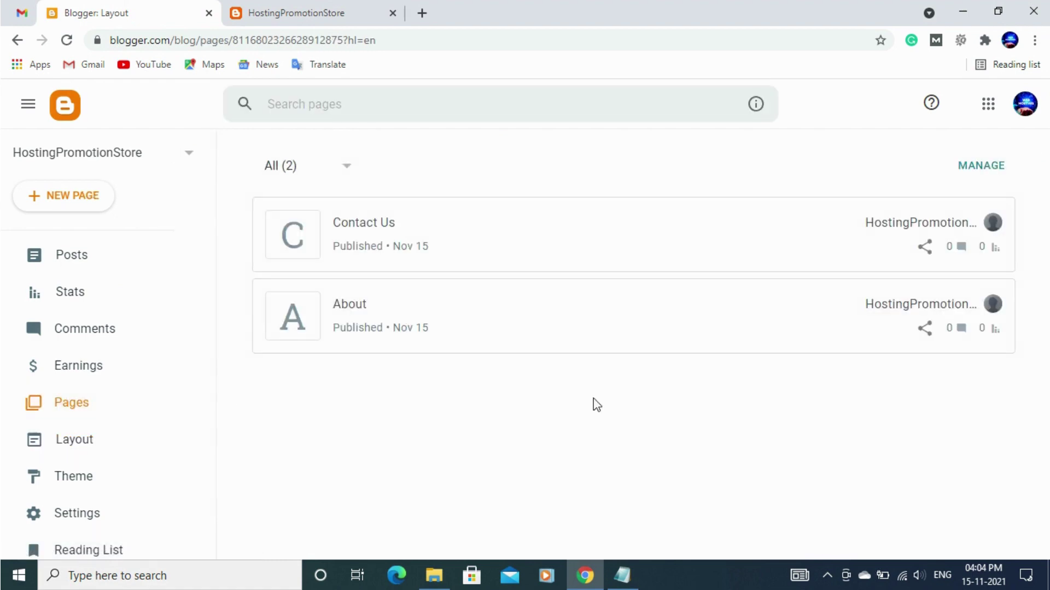
scroll(320, 355, "down", 3)
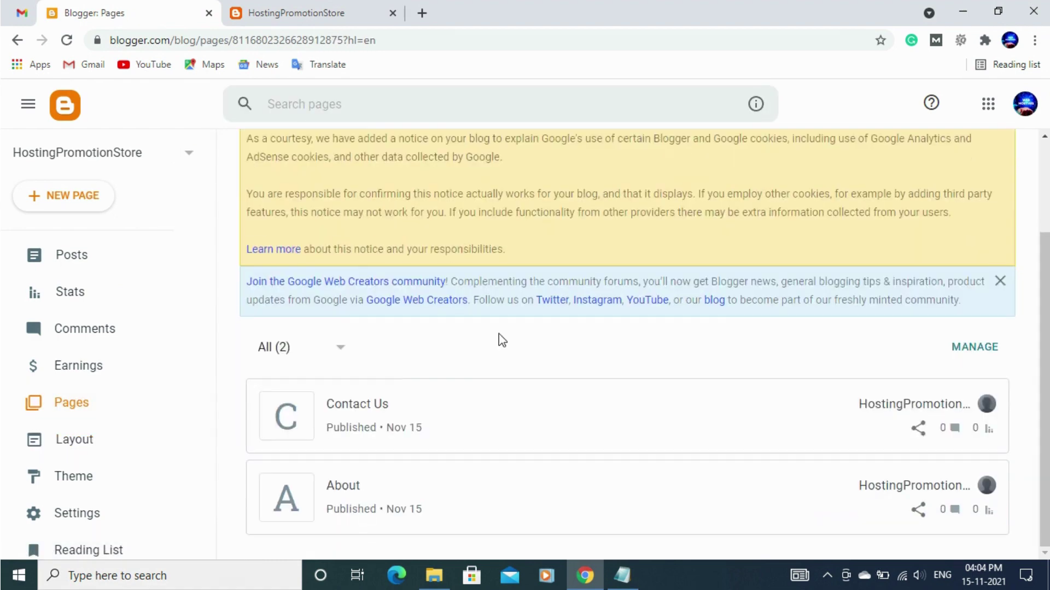
left_click(276, 7)
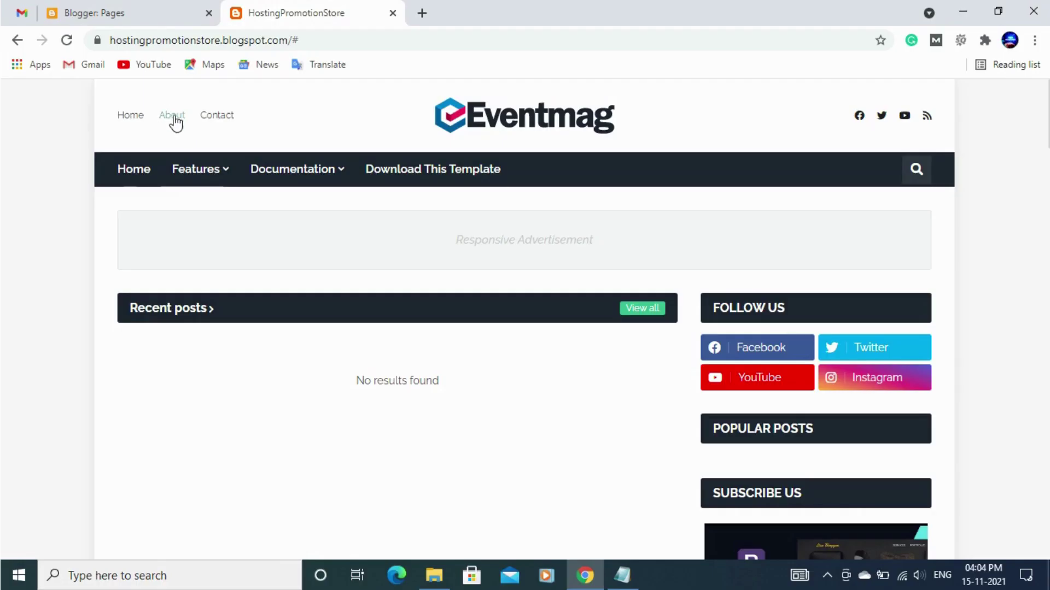
left_click(147, 9)
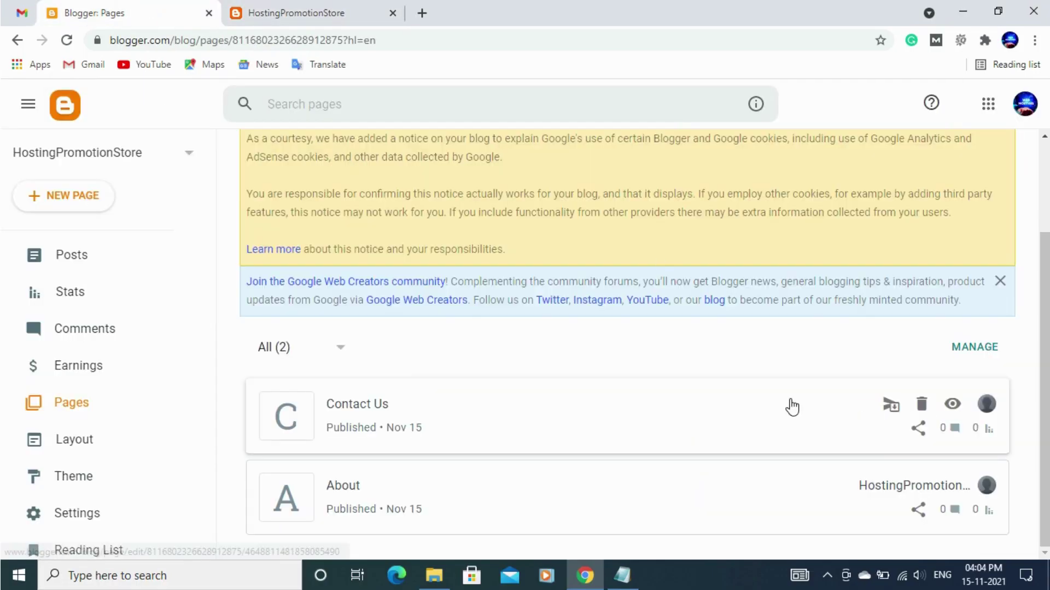
View the published About page and copy its web address.
mouse_move(871, 502)
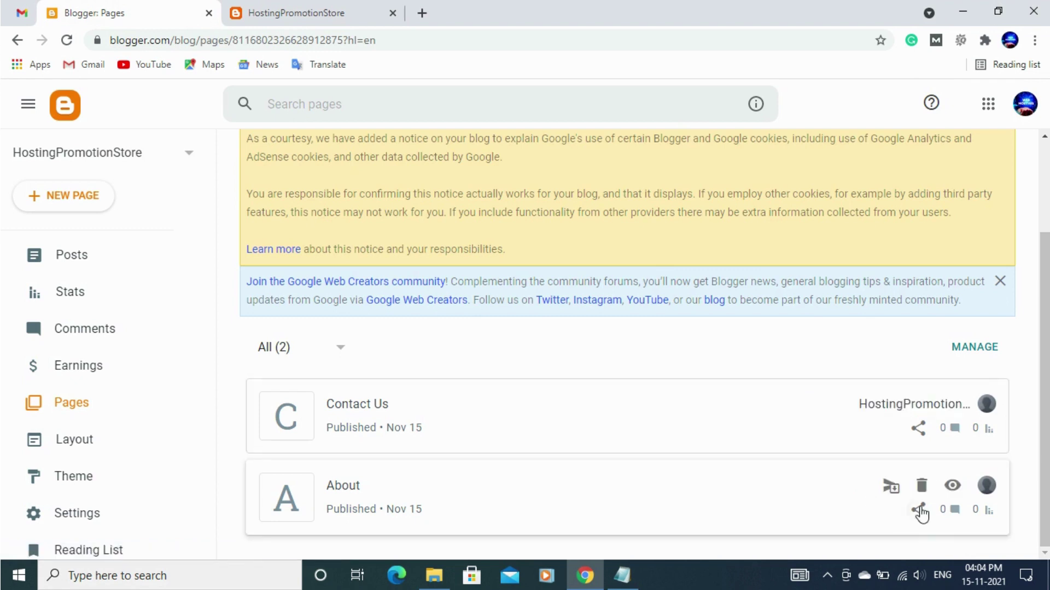
left_click(951, 486)
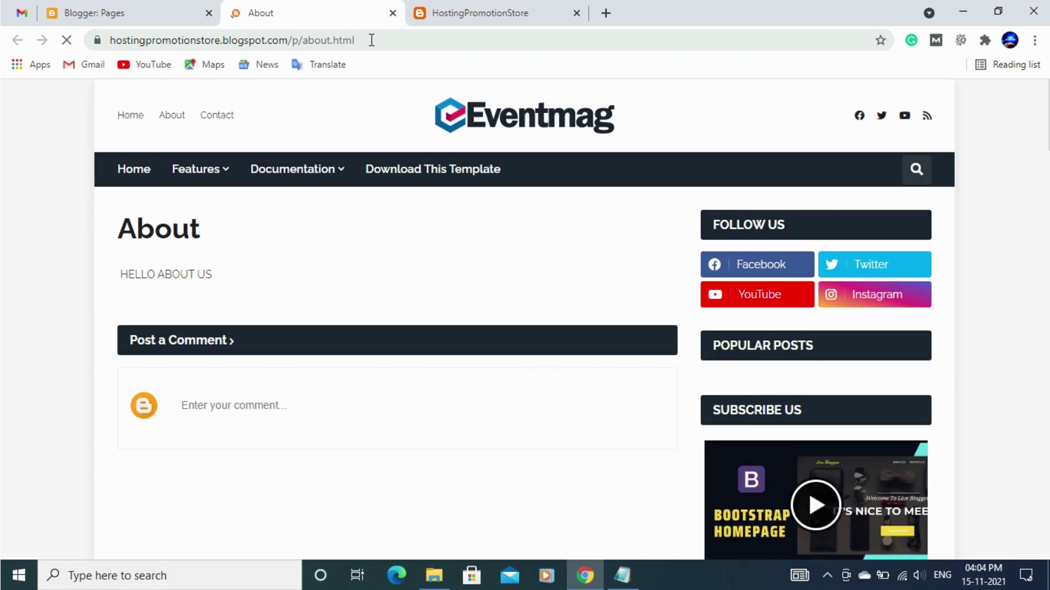
left_click(371, 40)
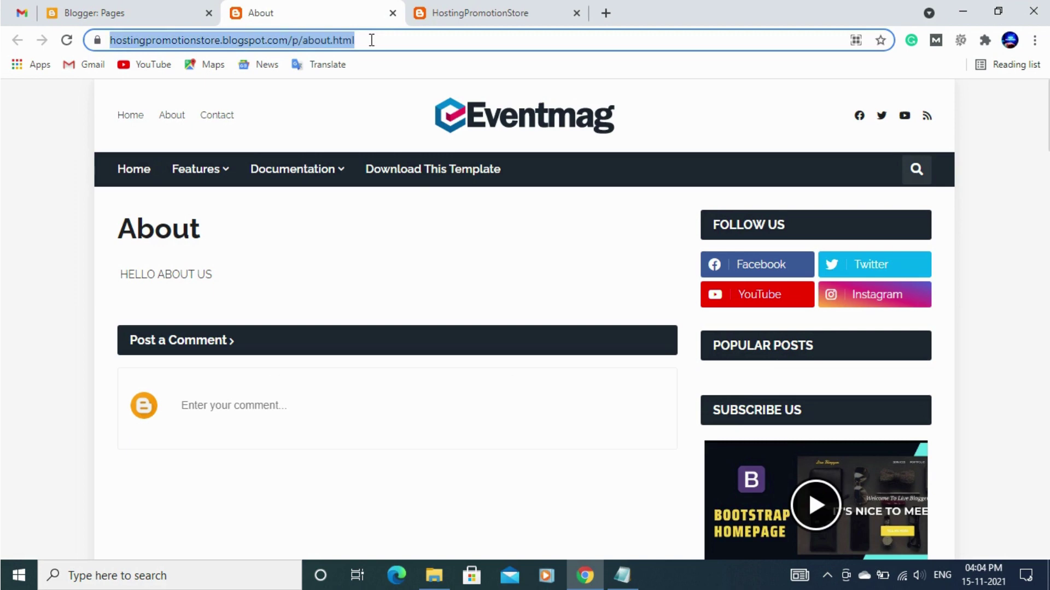
Go to the blog's layout, collapse the notices and open the Topbar Menu link list for configuration.
left_click(118, 10)
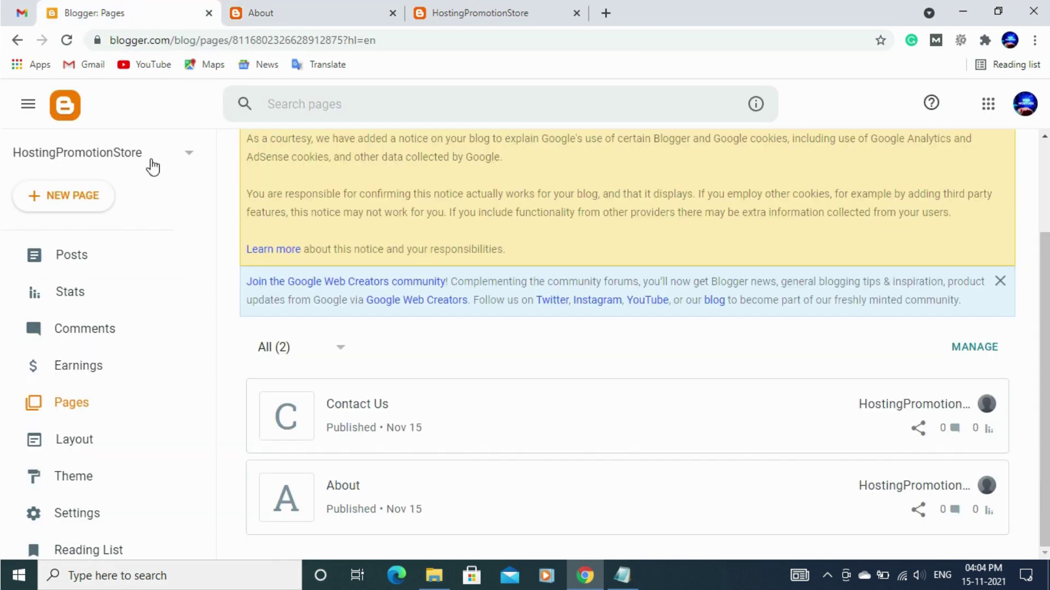
left_click(72, 443)
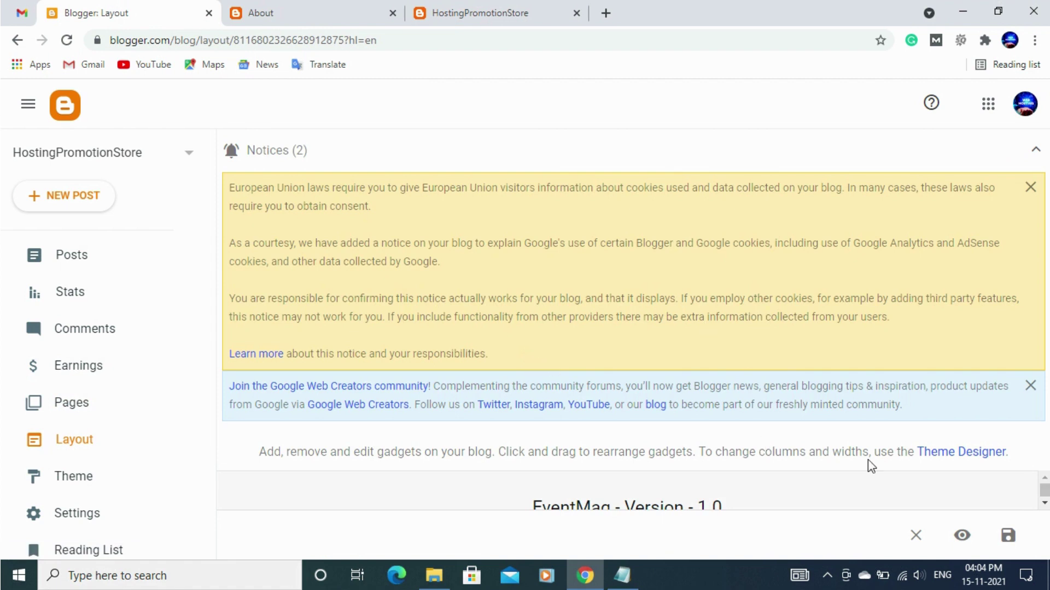
left_click(1034, 150)
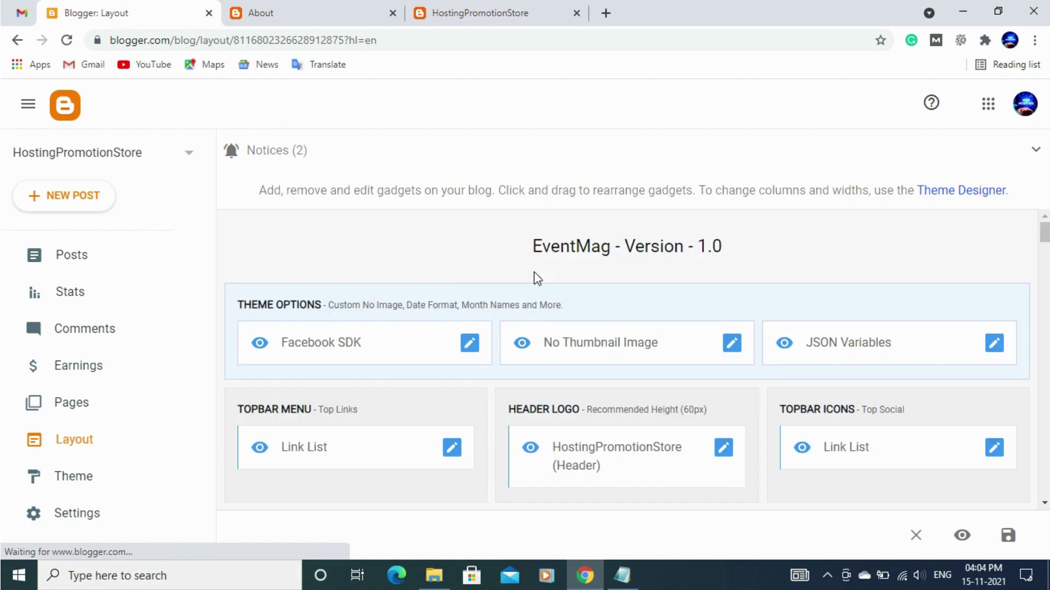
scroll(526, 311, "down", 1)
scroll(470, 313, "down", 3)
left_click(452, 296)
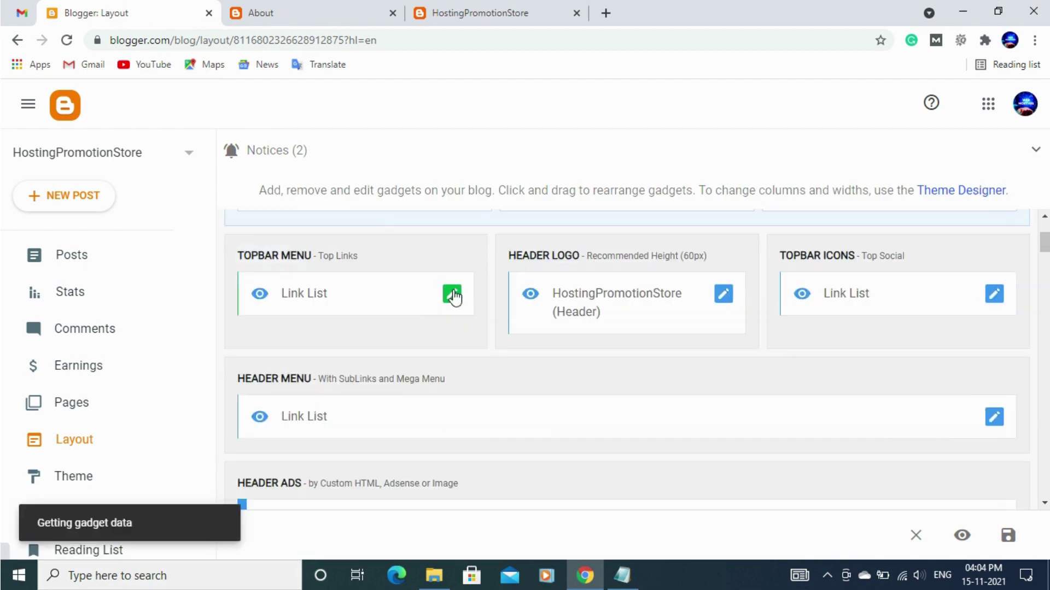
scroll(506, 387, "down", 3)
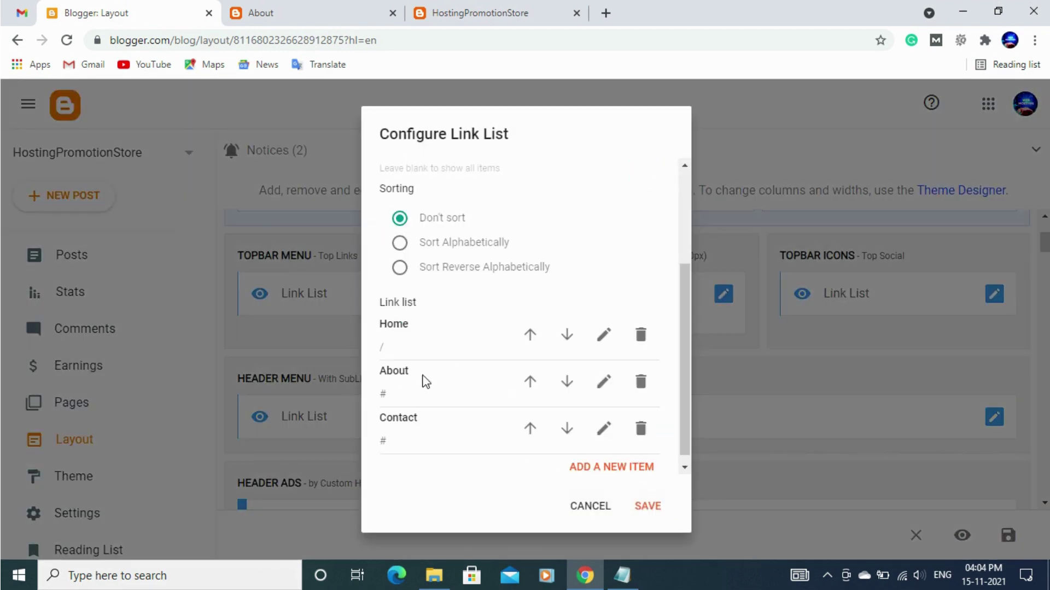
left_click(615, 382)
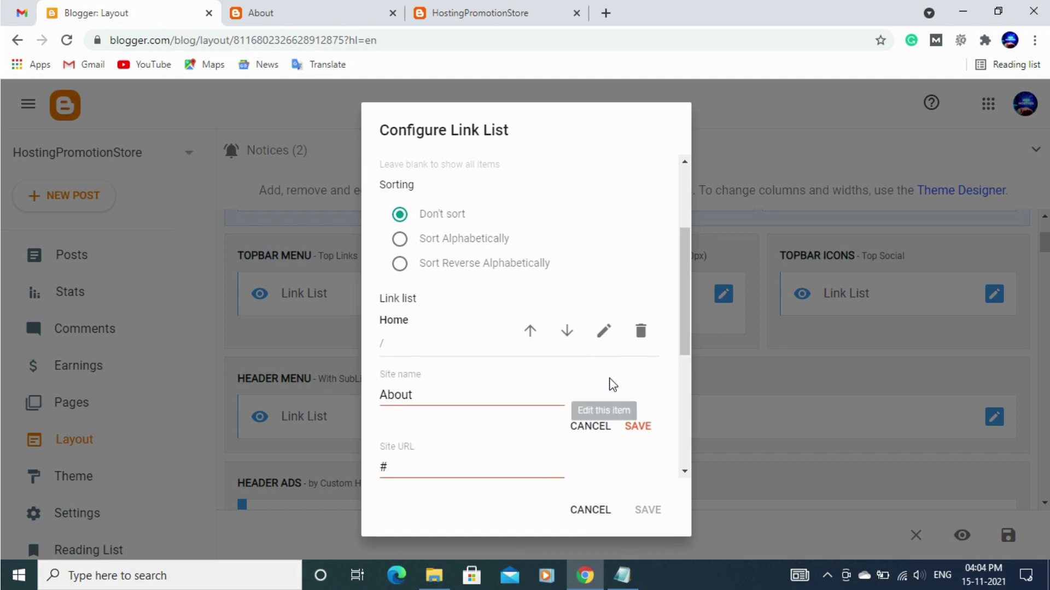
left_click(406, 468)
left_click_drag(395, 468, 355, 465)
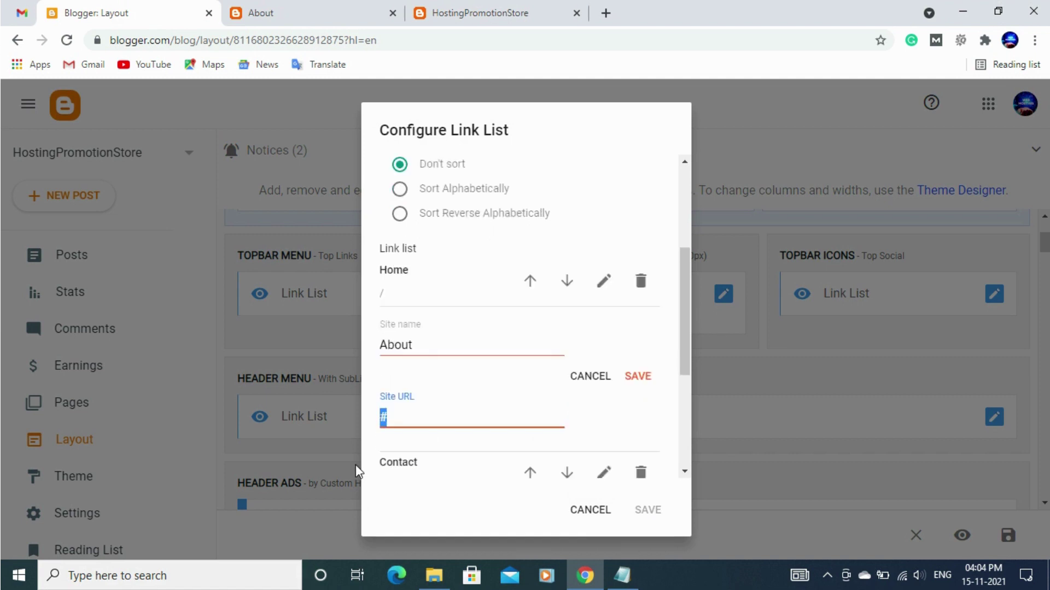
key("BackSpace")
key("ctrl+v")
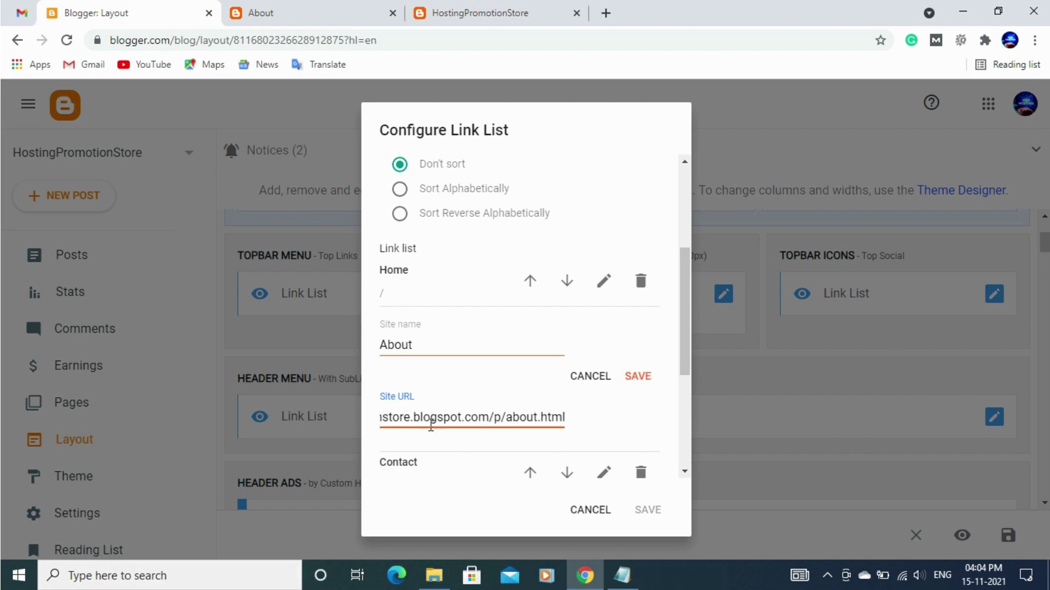
left_click_drag(437, 416, 316, 426)
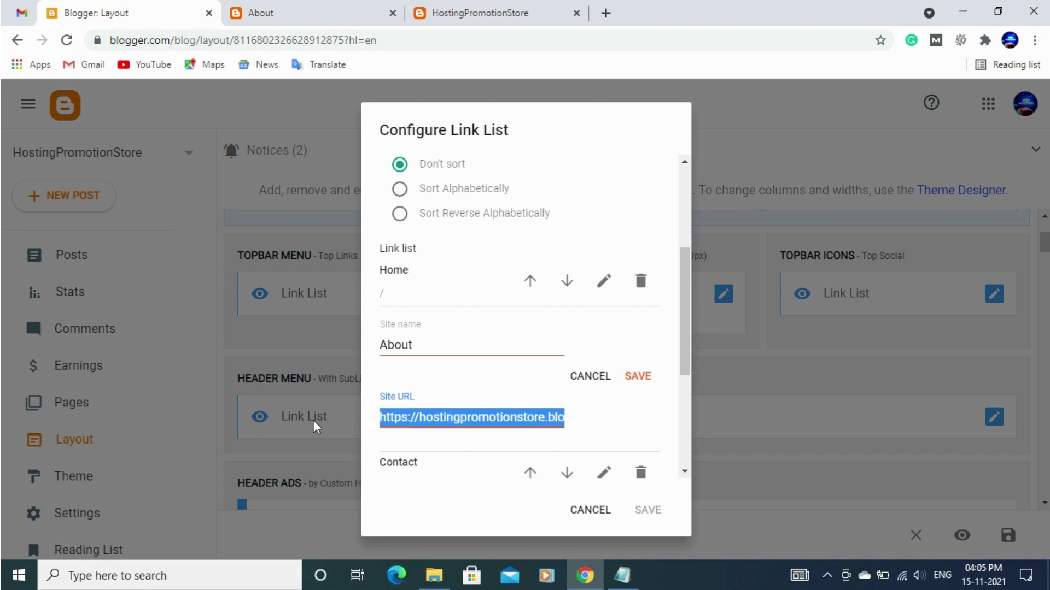
left_click(381, 419)
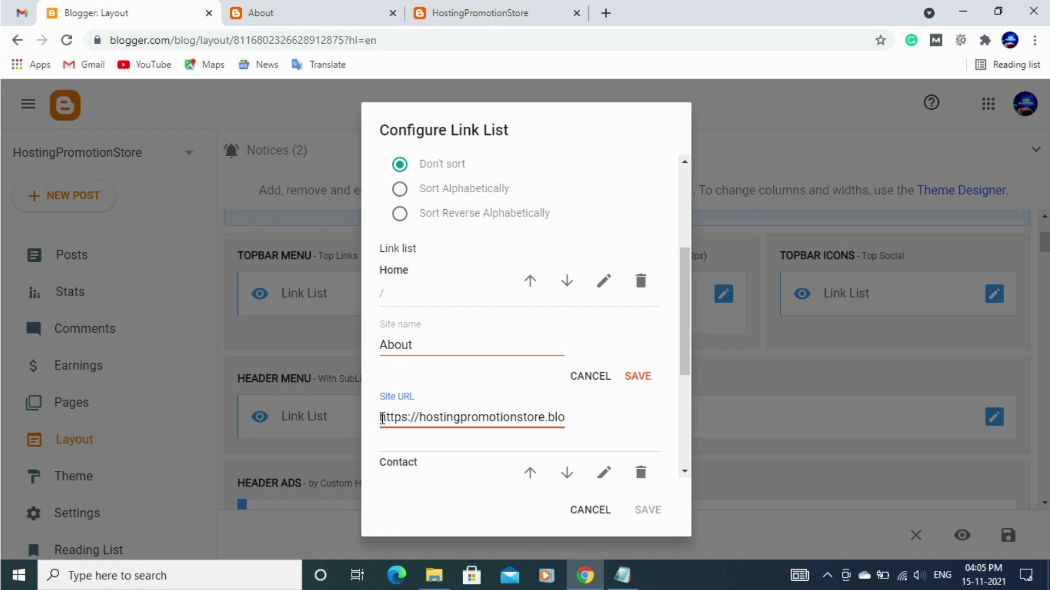
left_click_drag(381, 418, 583, 427)
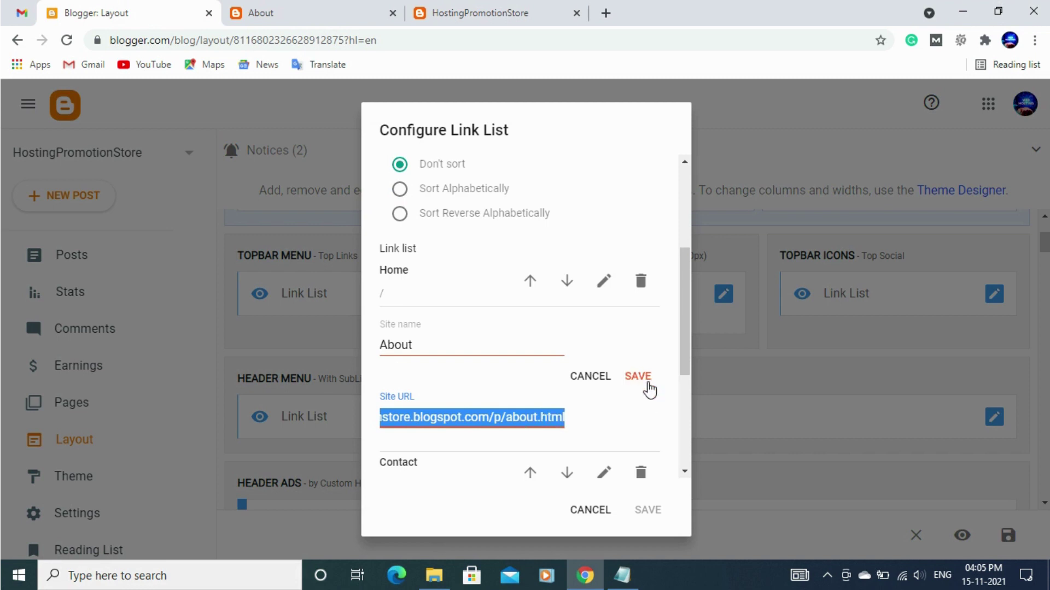
left_click(605, 410)
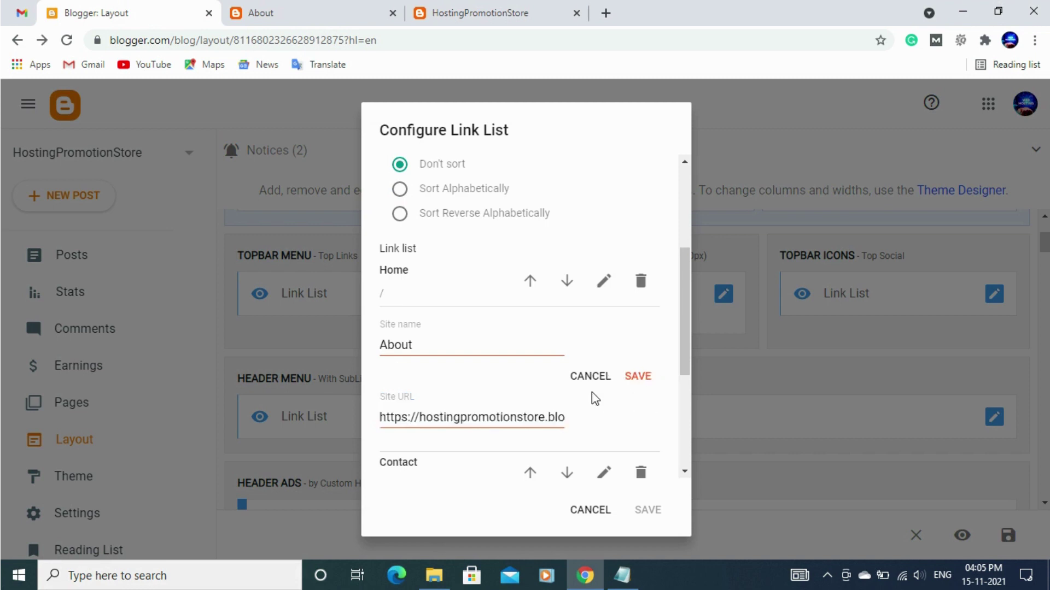
left_click(635, 377)
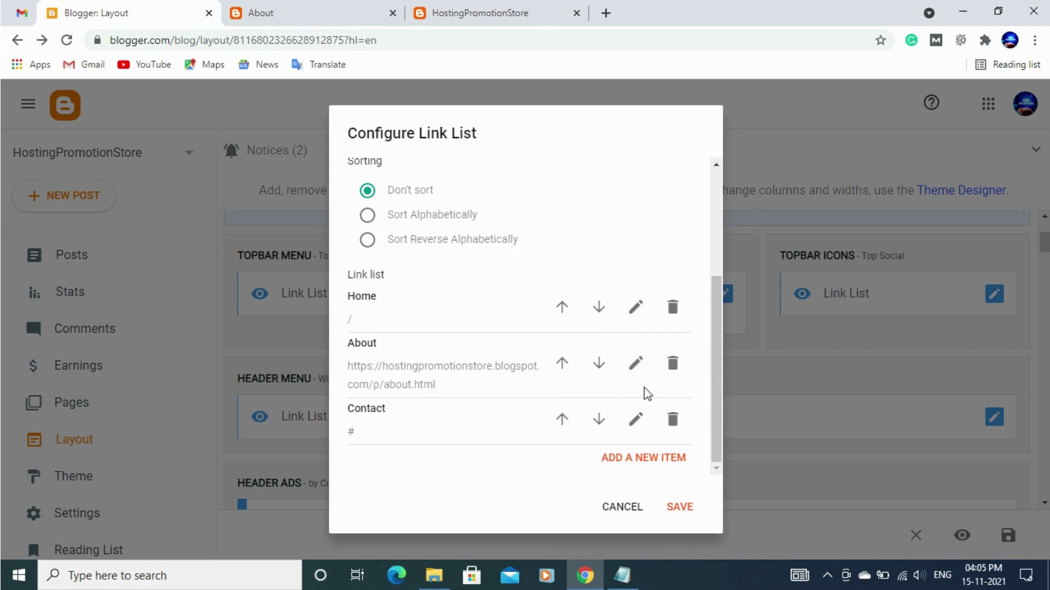
left_click(681, 509)
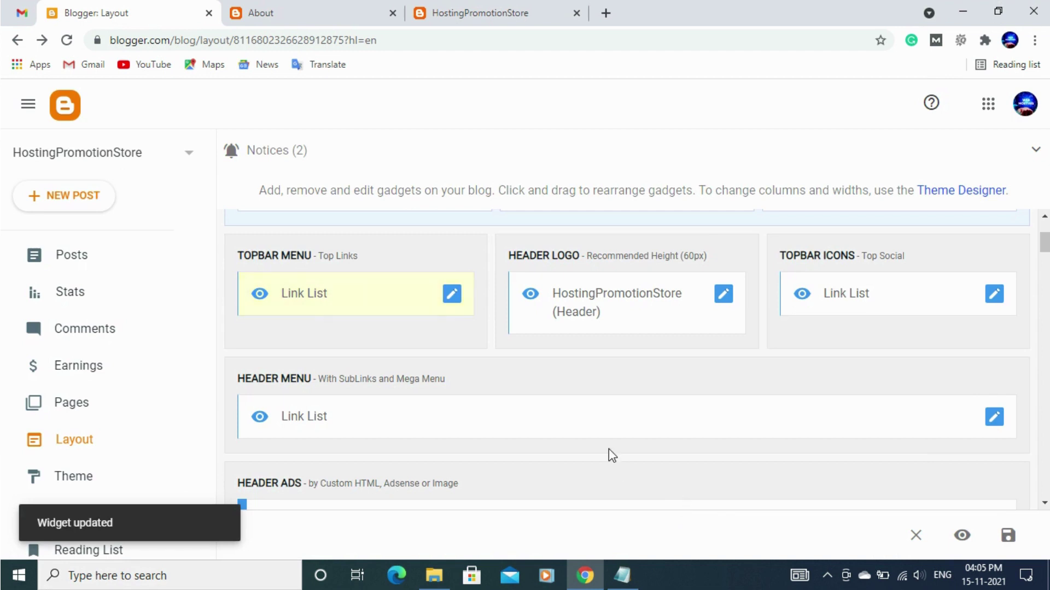
Test the Home, About and Contact links in the live blog's top menu, reload the page and return to the Blogger layout.
left_click(267, 16)
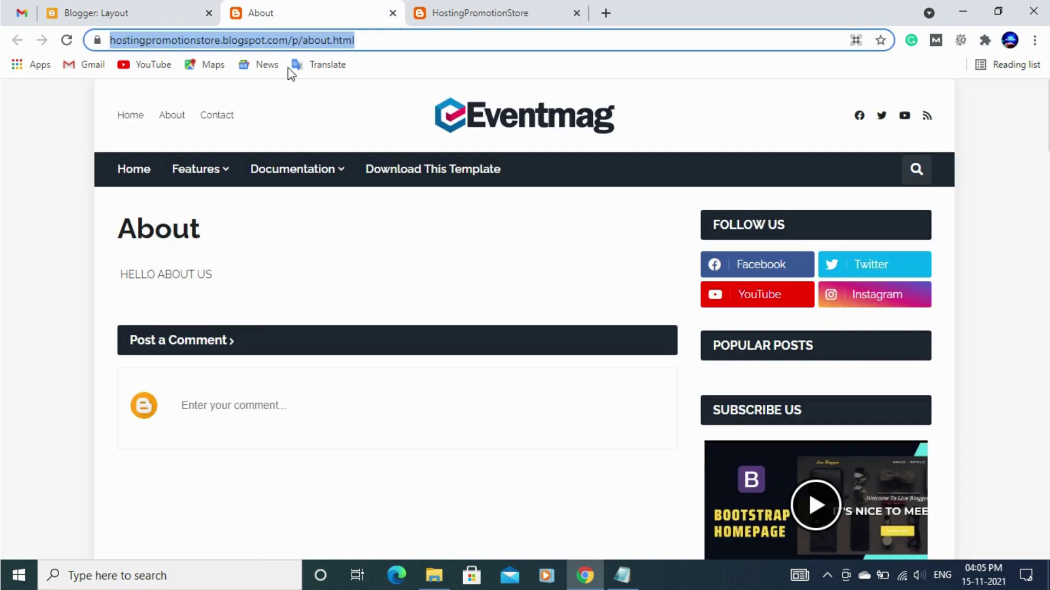
left_click(174, 116)
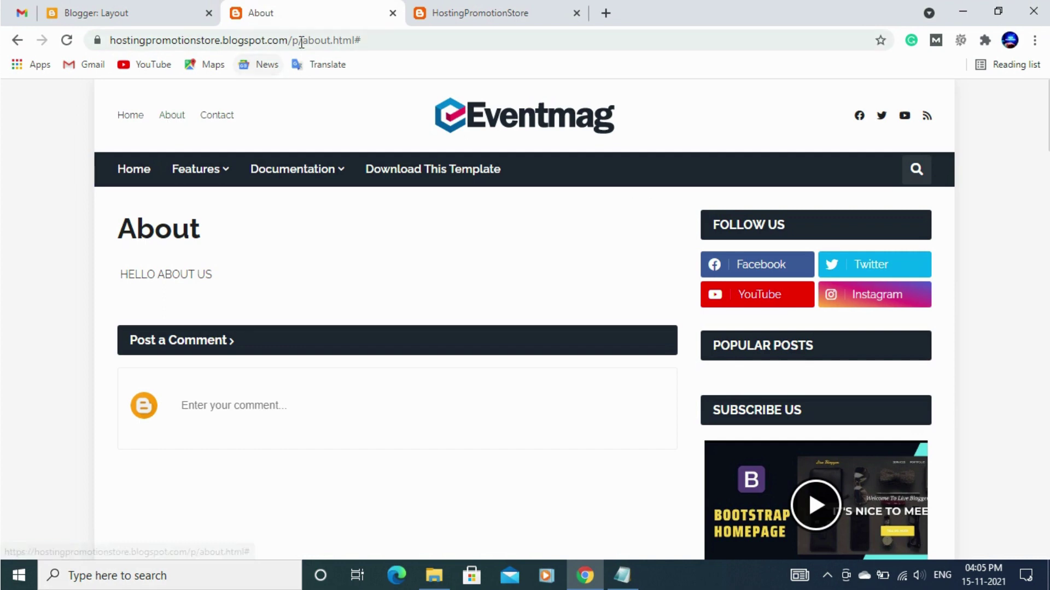
left_click(129, 121)
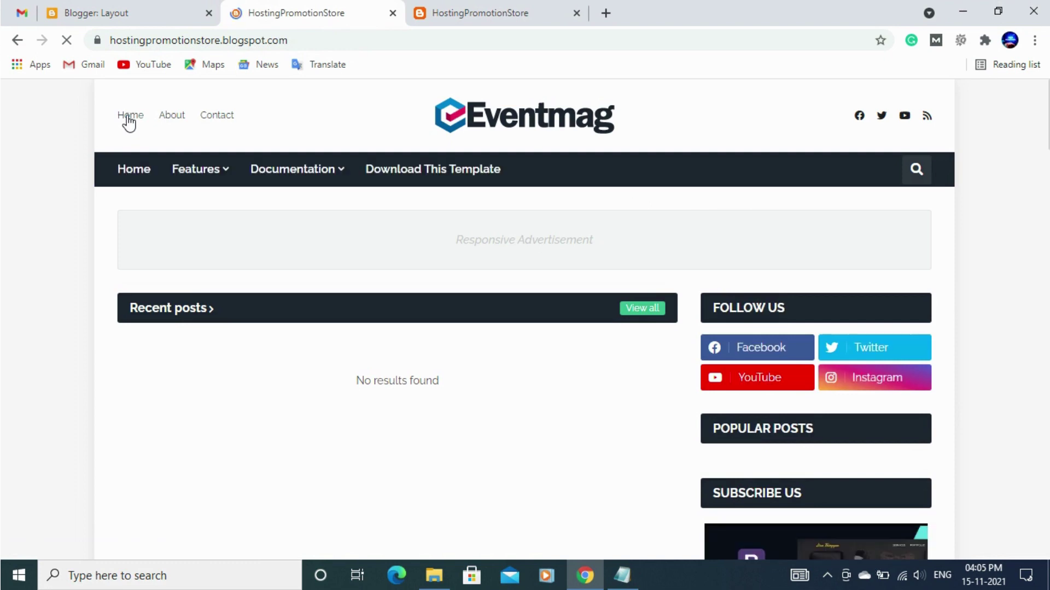
left_click(172, 119)
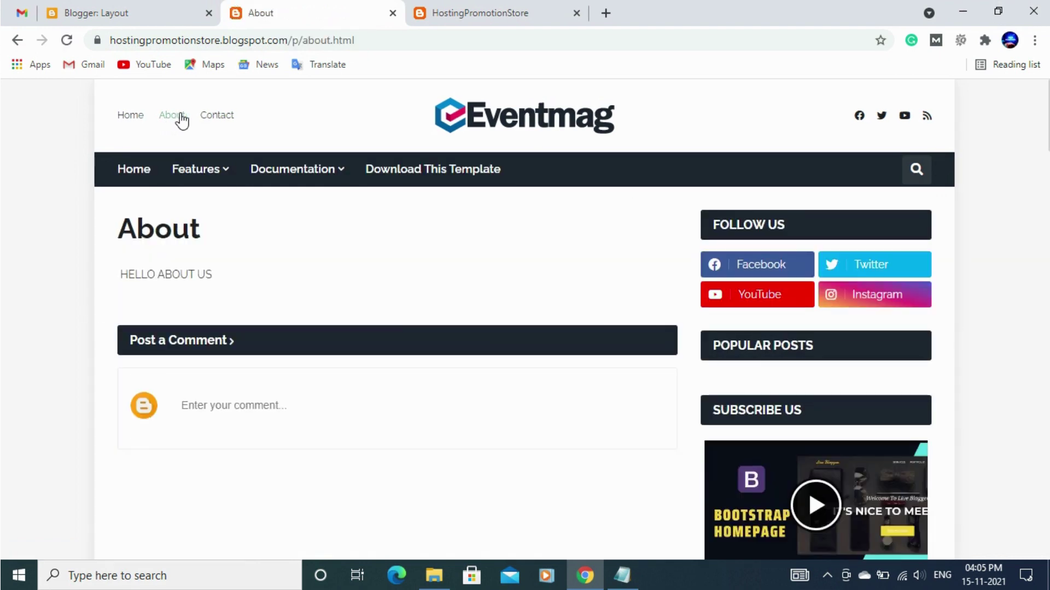
left_click(214, 118)
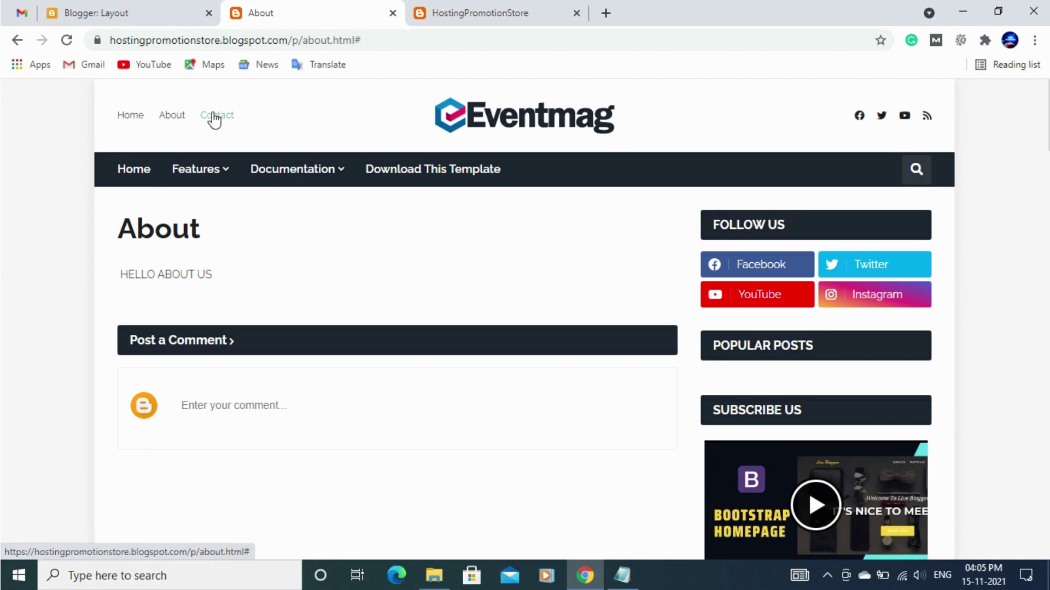
left_click(70, 42)
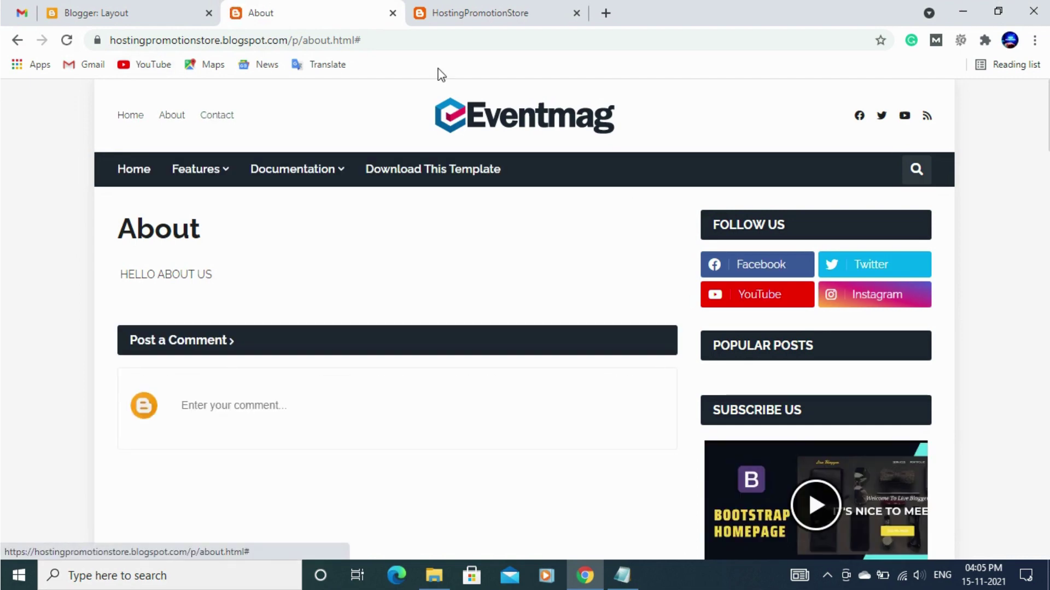
left_click(171, 8)
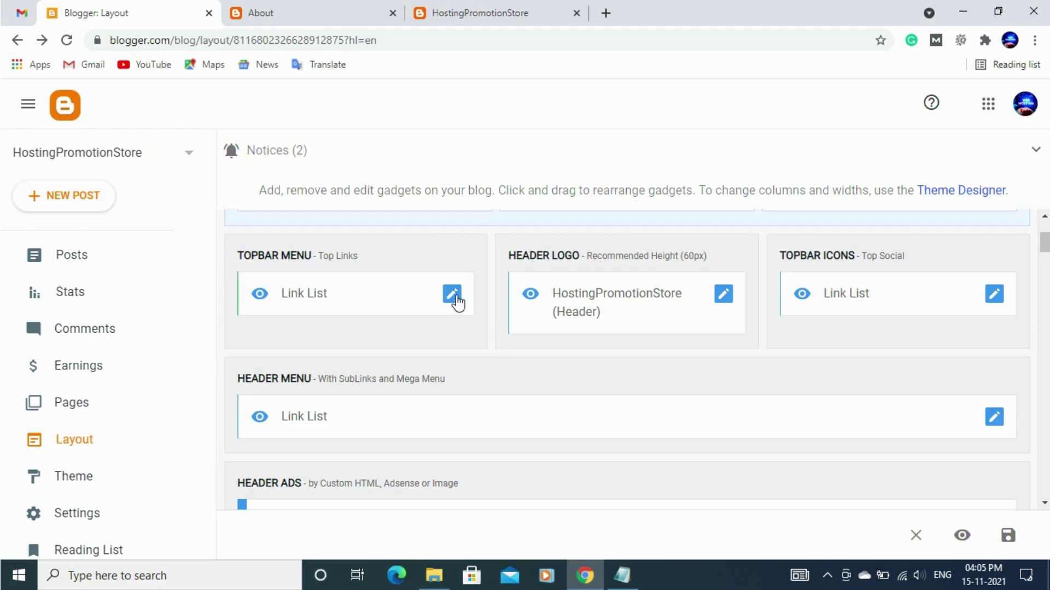
left_click(453, 295)
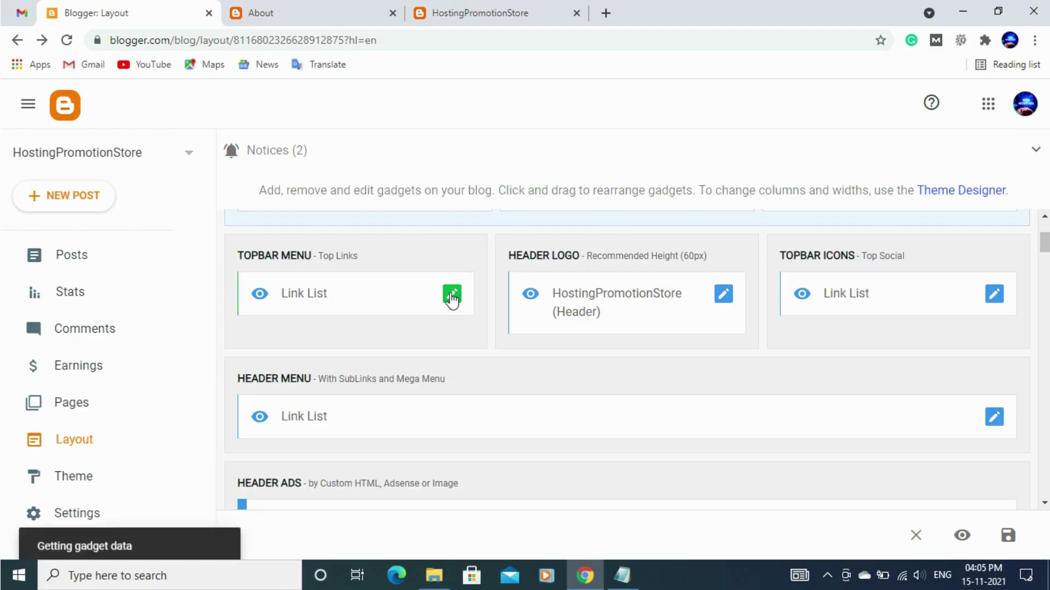
scroll(500, 422, "down", 1)
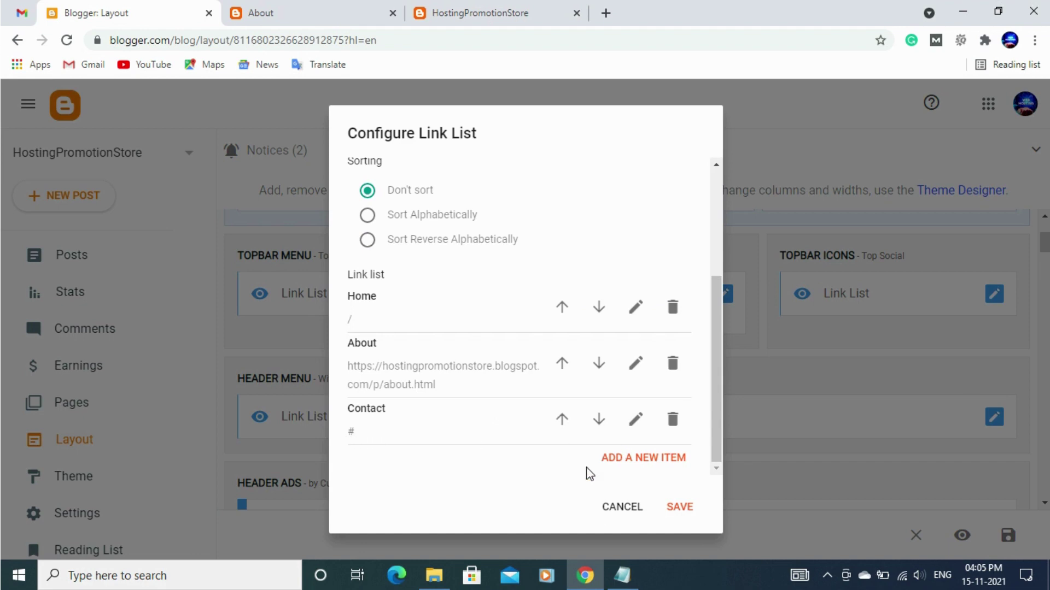
left_click(610, 512)
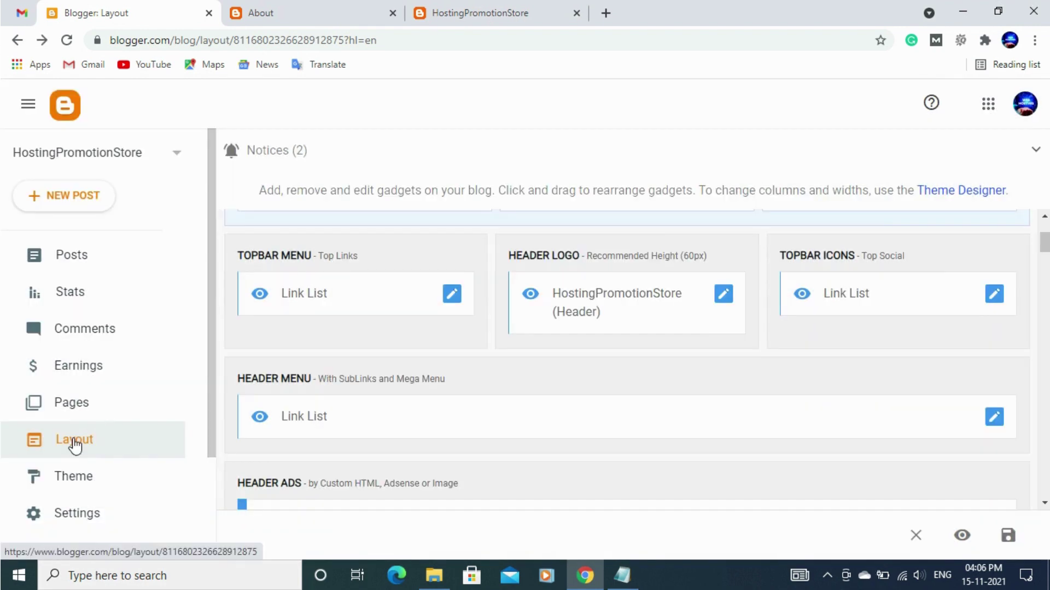
Go to the blog's pages list, view the published Contact Us page and copy its web address.
left_click(77, 400)
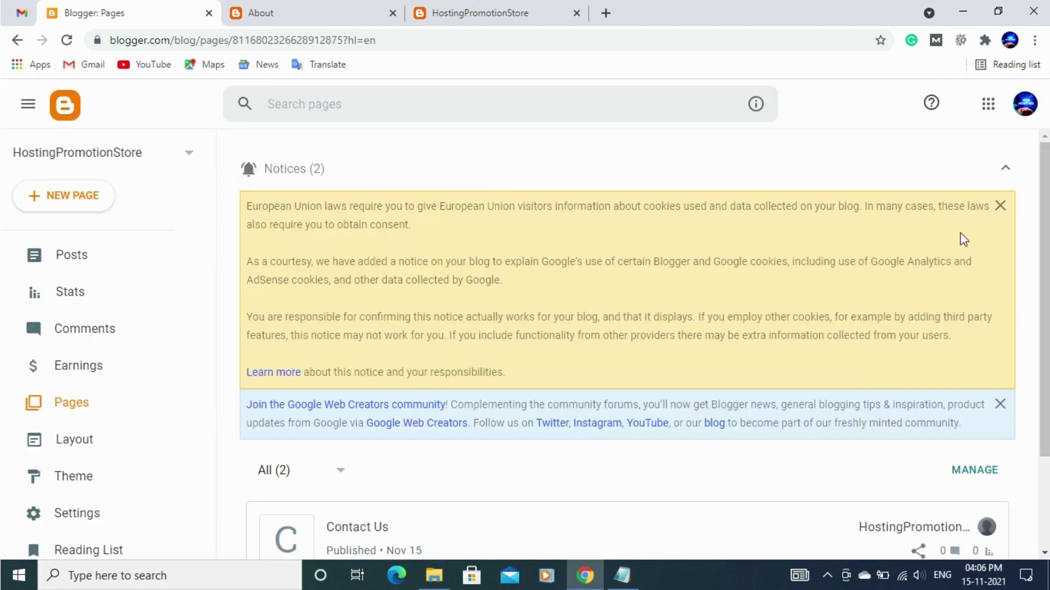
left_click(1006, 169)
left_click(960, 268)
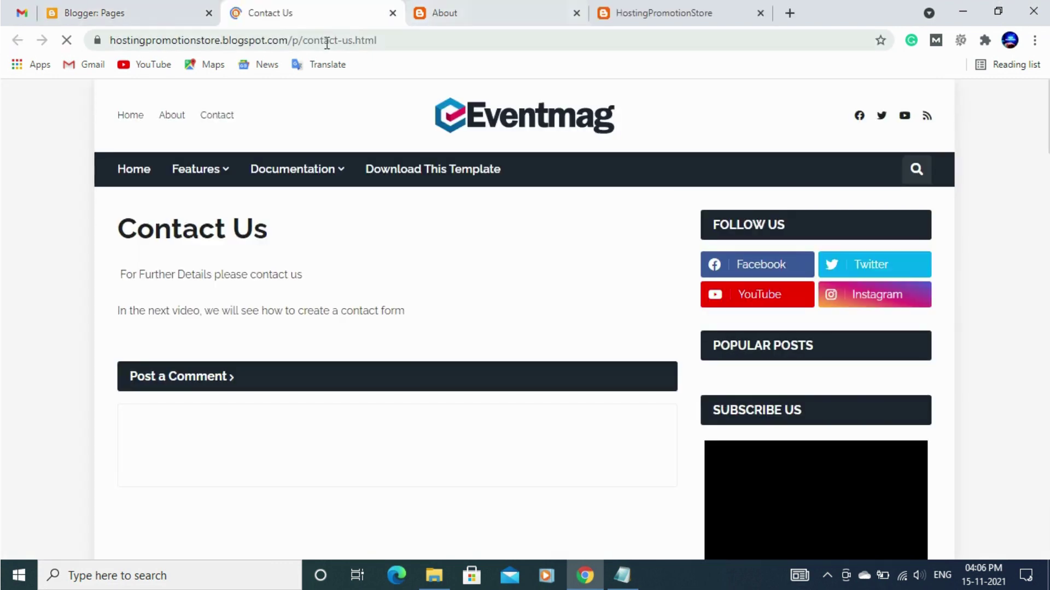
left_click(328, 40)
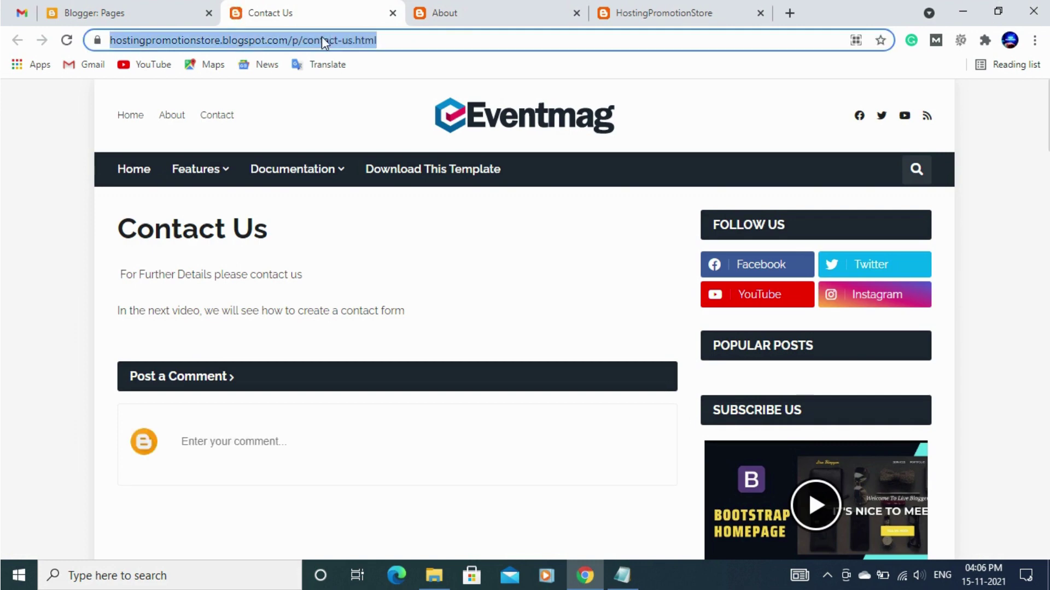
Return to the blog's layout, collapse the notices and open the Topbar Menu link list at its items.
left_click(137, 8)
left_click(78, 448)
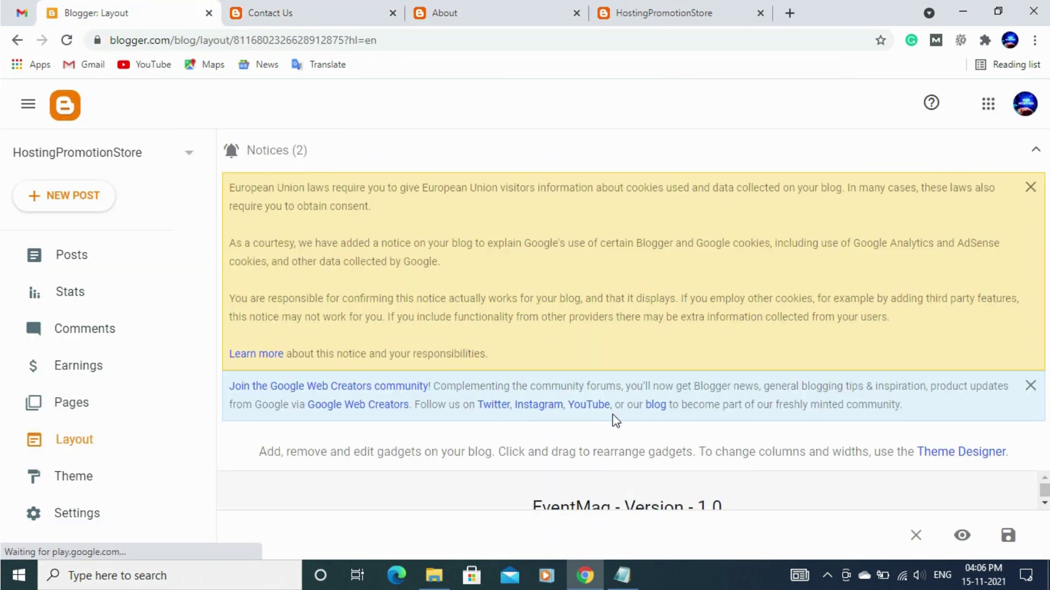
left_click(1035, 149)
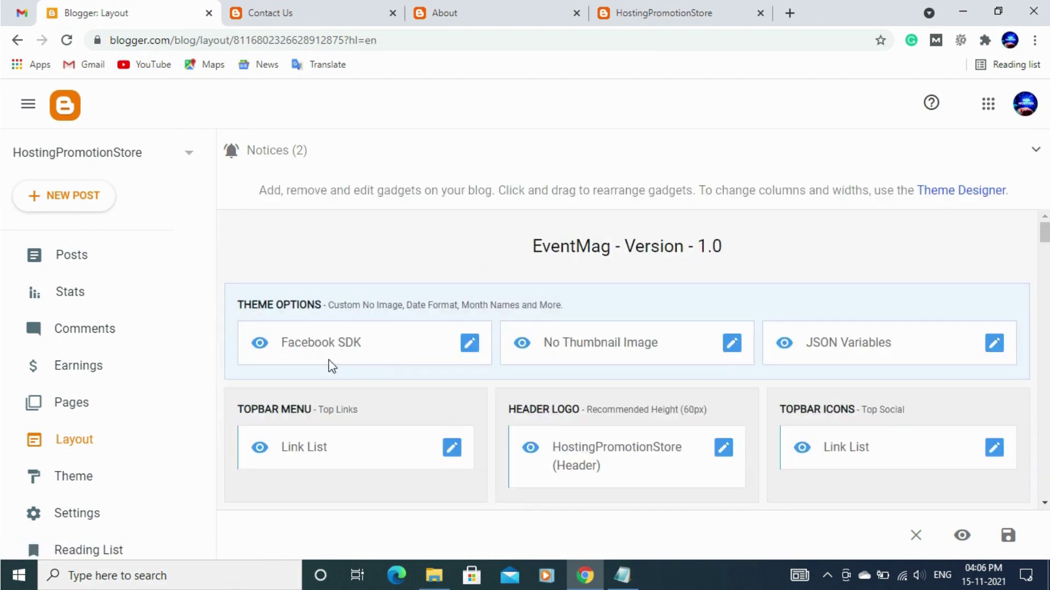
left_click(451, 448)
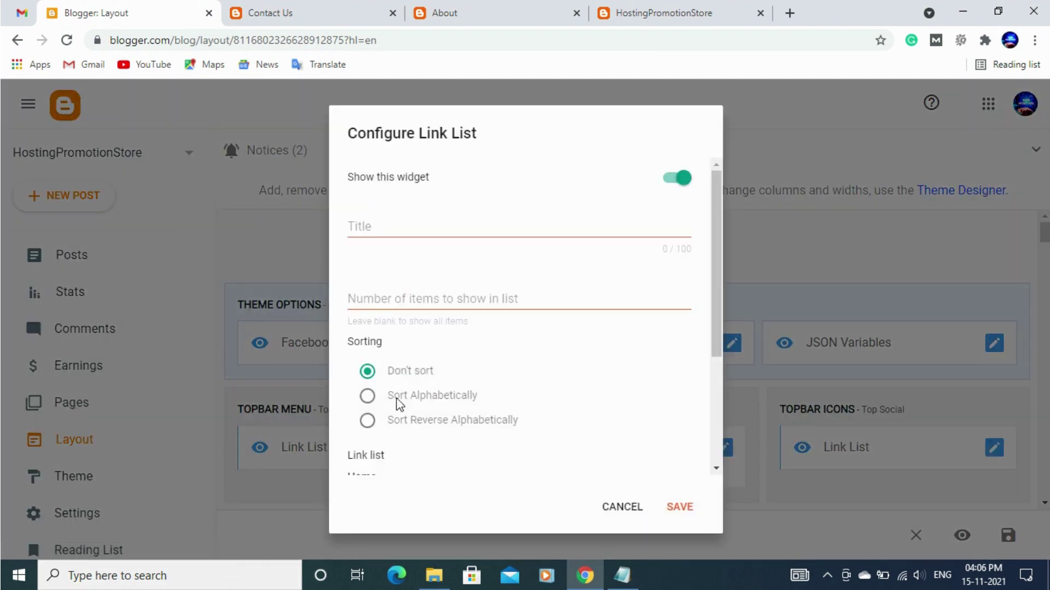
scroll(437, 386, "down", 3)
scroll(439, 385, "down", 1)
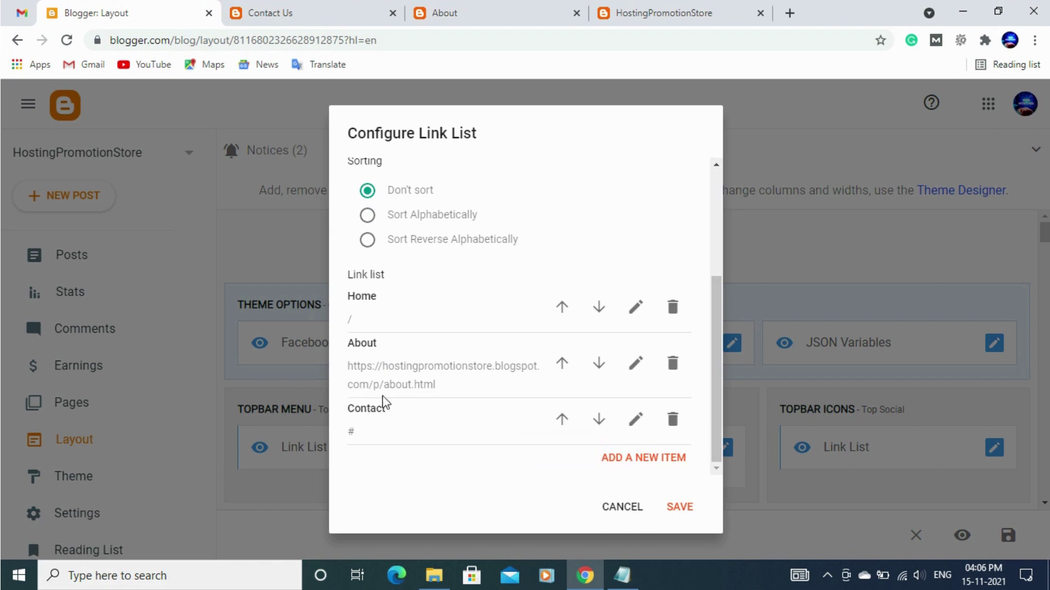
left_click(635, 420)
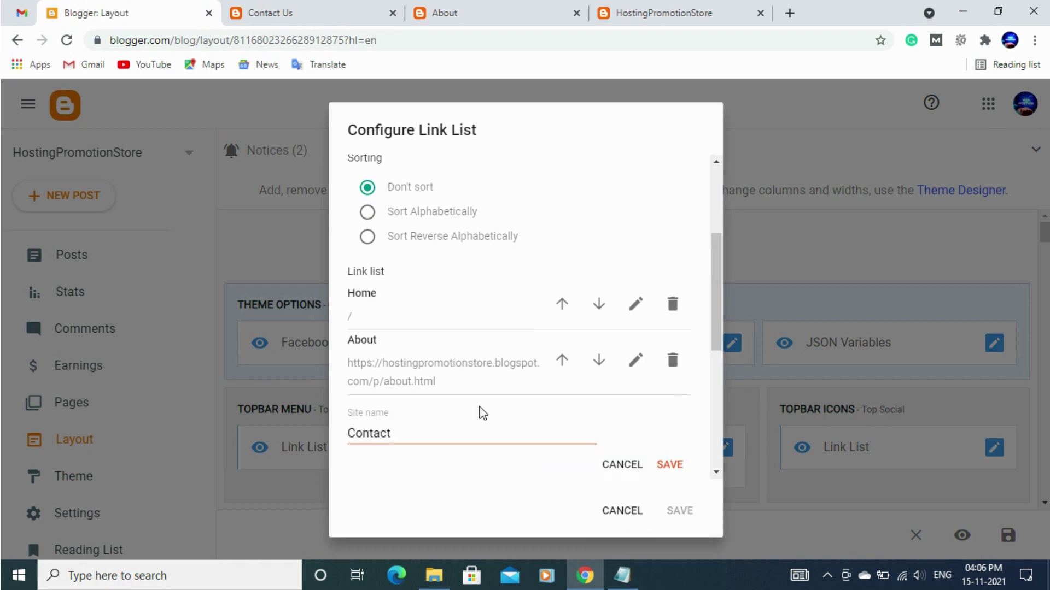
scroll(382, 408, "down", 3)
left_click(361, 349)
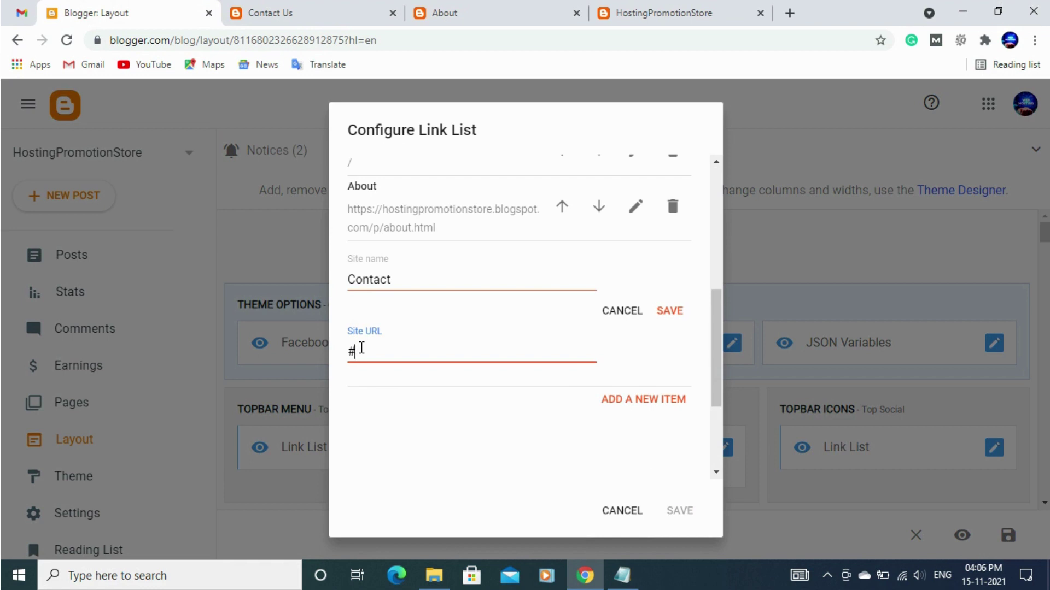
key("BackSpace")
key("ctrl+v")
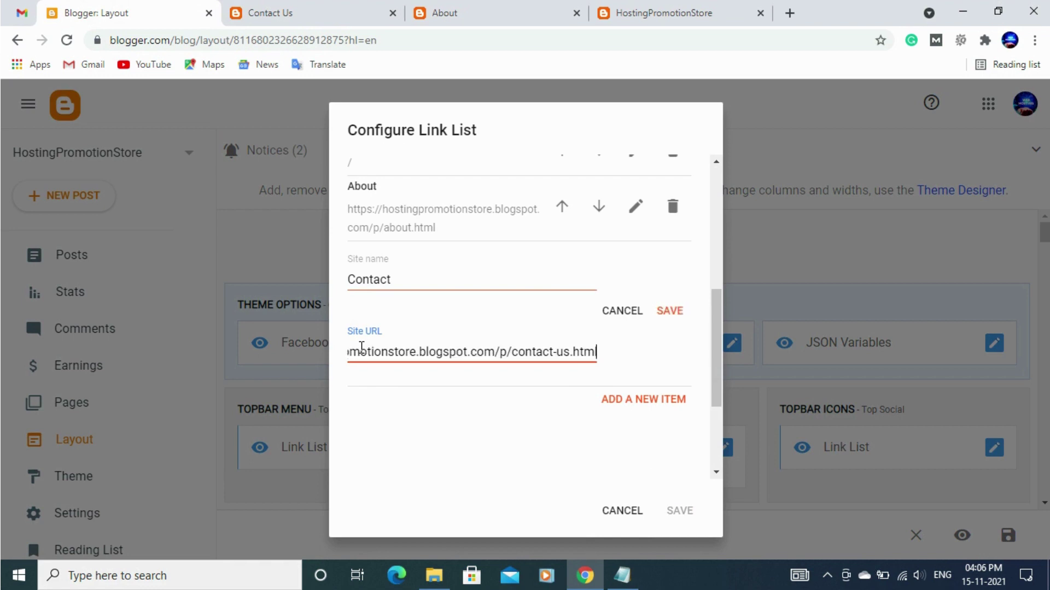
left_click(671, 312)
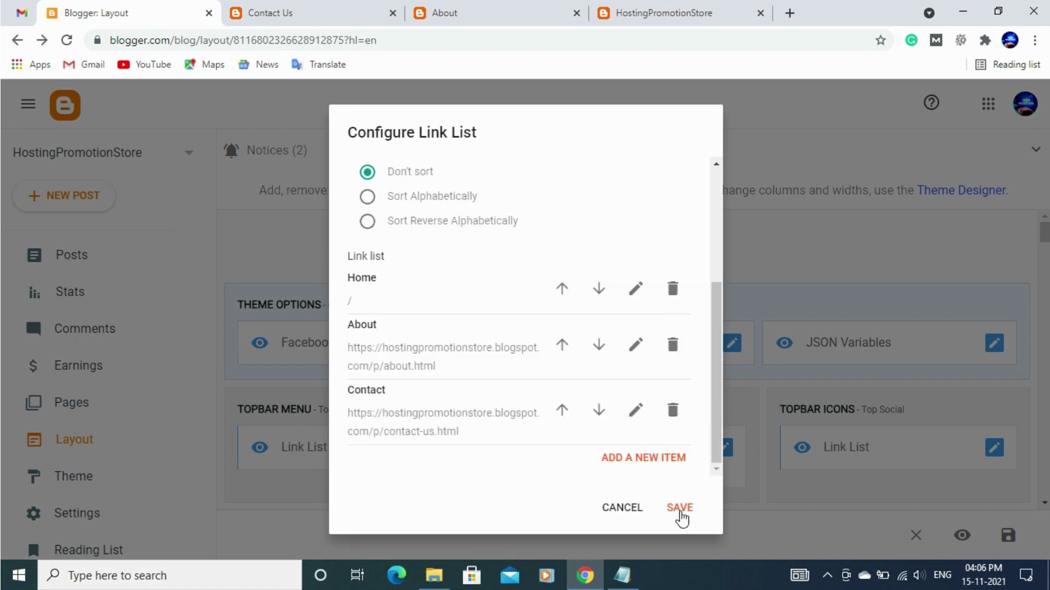
left_click(679, 508)
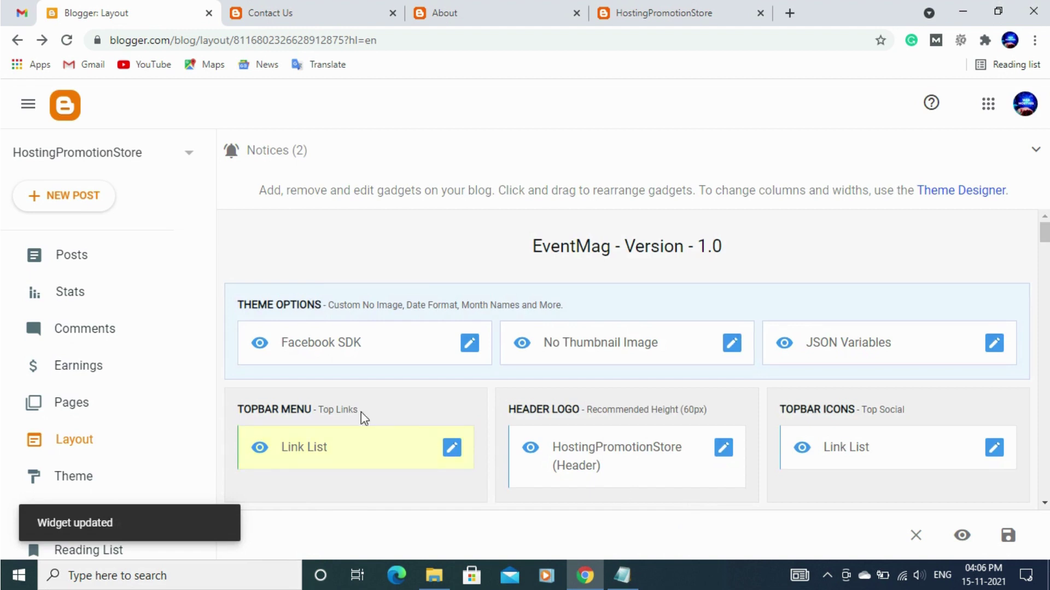
Close the About and Contact Us browser tabs and reload the live HostingPromotionStore home page.
scroll(340, 410, "down", 1)
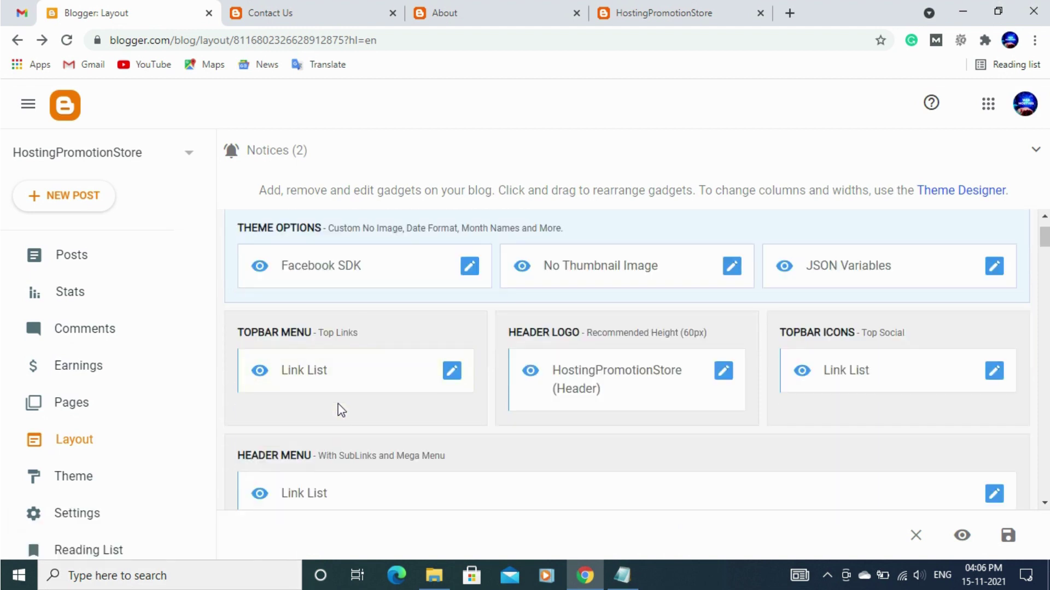
left_click(442, 8)
left_click(576, 13)
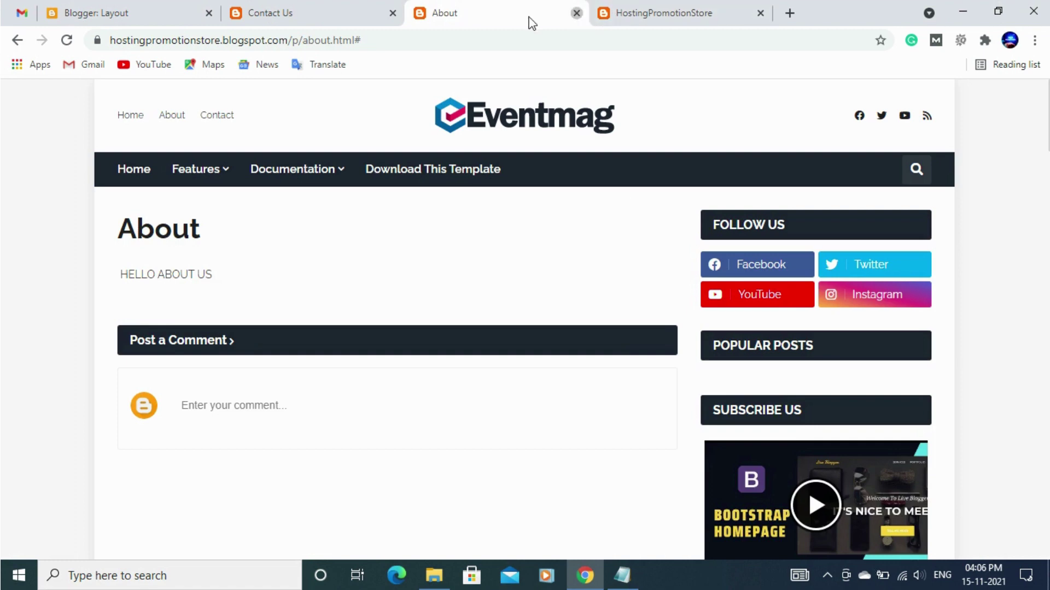
left_click(393, 13)
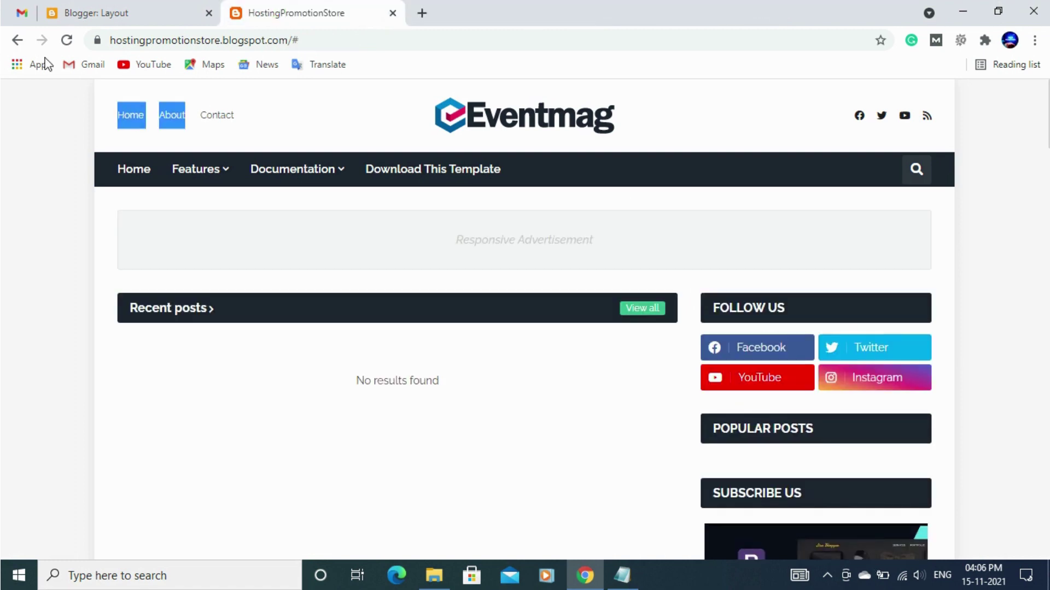
left_click(65, 41)
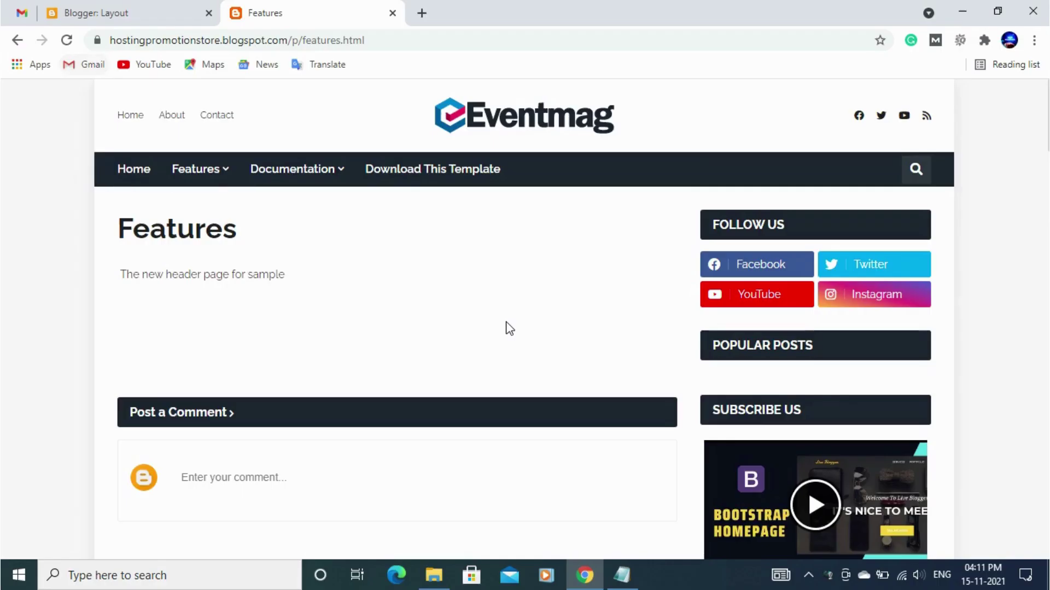
Review the Features page down to its footer menu, follow the footer's Home link and return to the home page's footer.
scroll(509, 329, "down", 5)
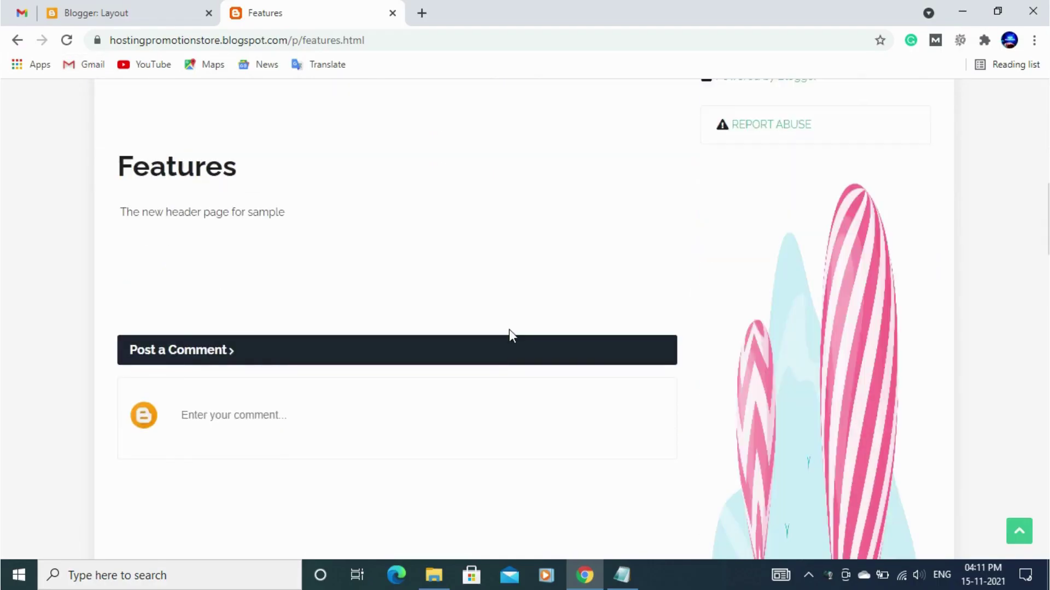
scroll(514, 384, "down", 8)
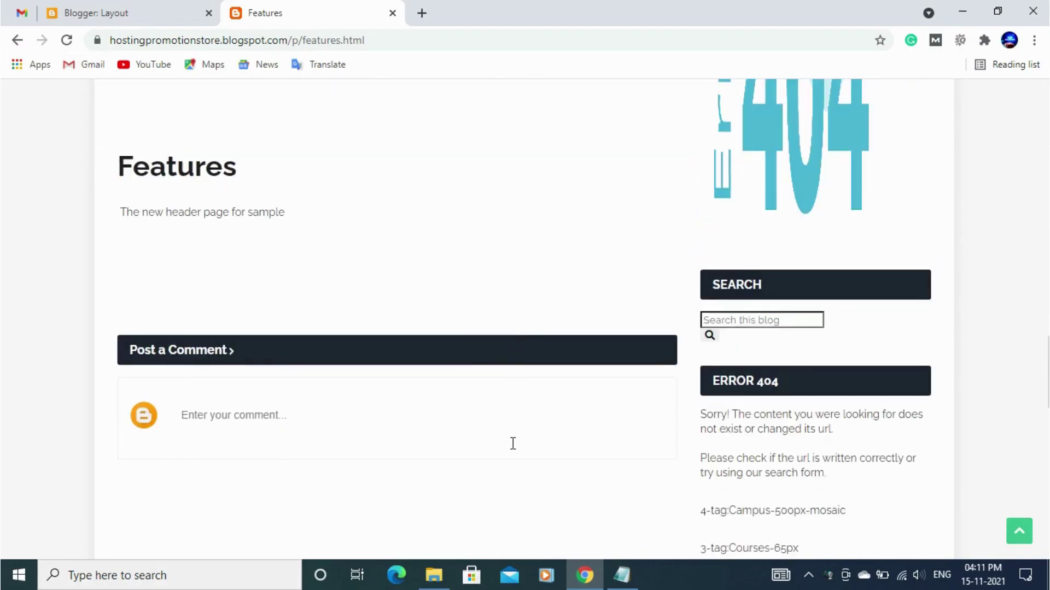
scroll(513, 440, "down", 4)
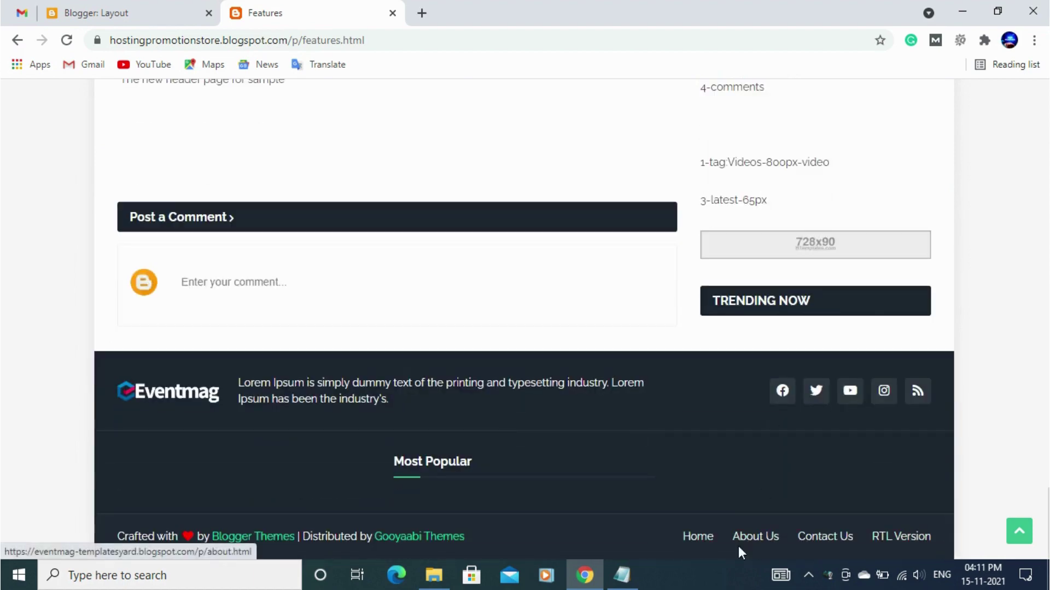
left_click(705, 537)
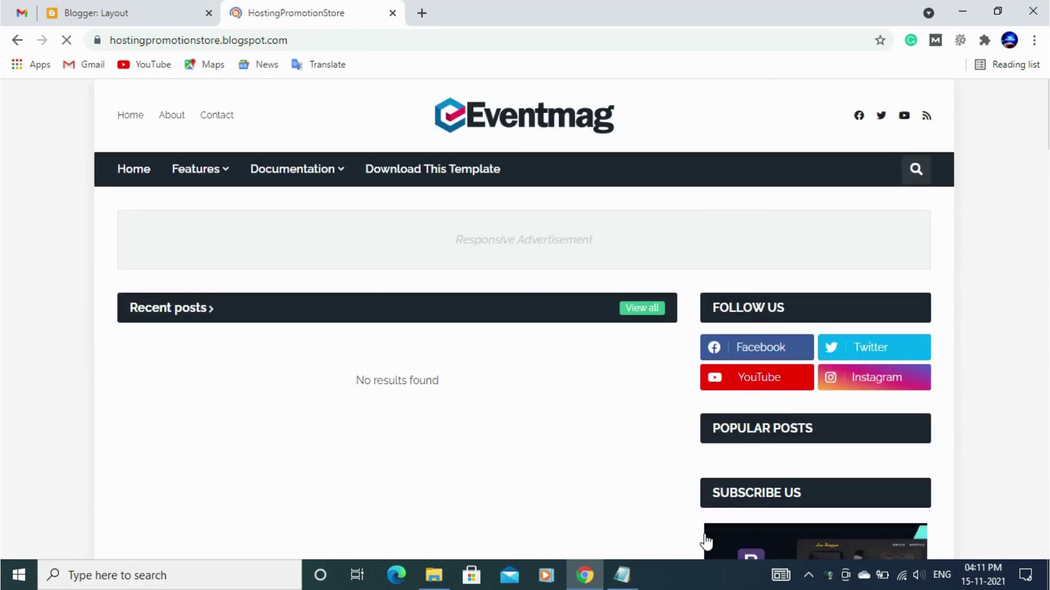
scroll(729, 471, "down", 5)
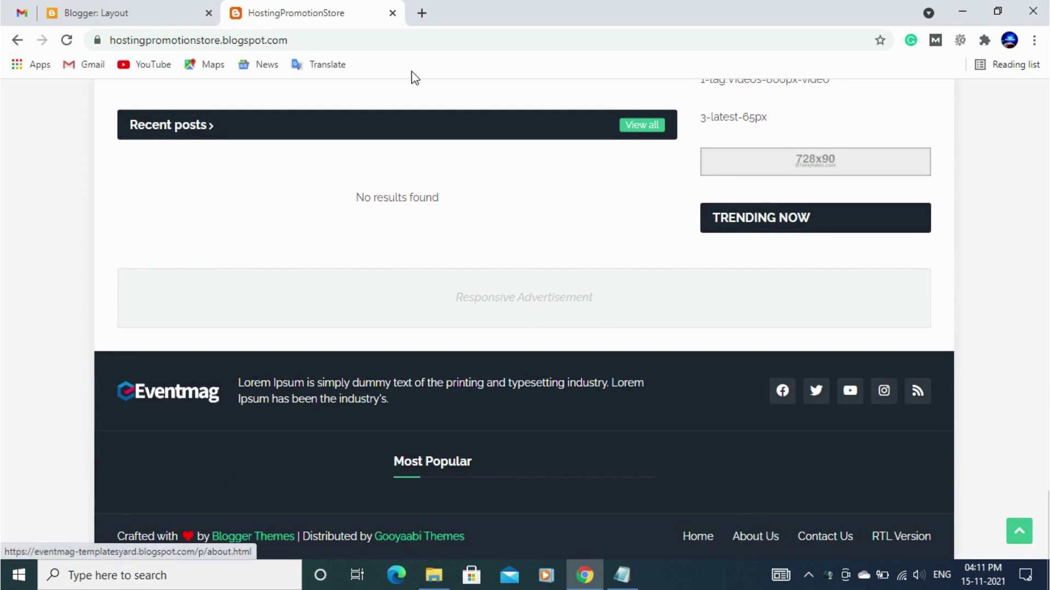
Return to the blog's layout and open the Footer Menu link list at its items.
left_click(153, 9)
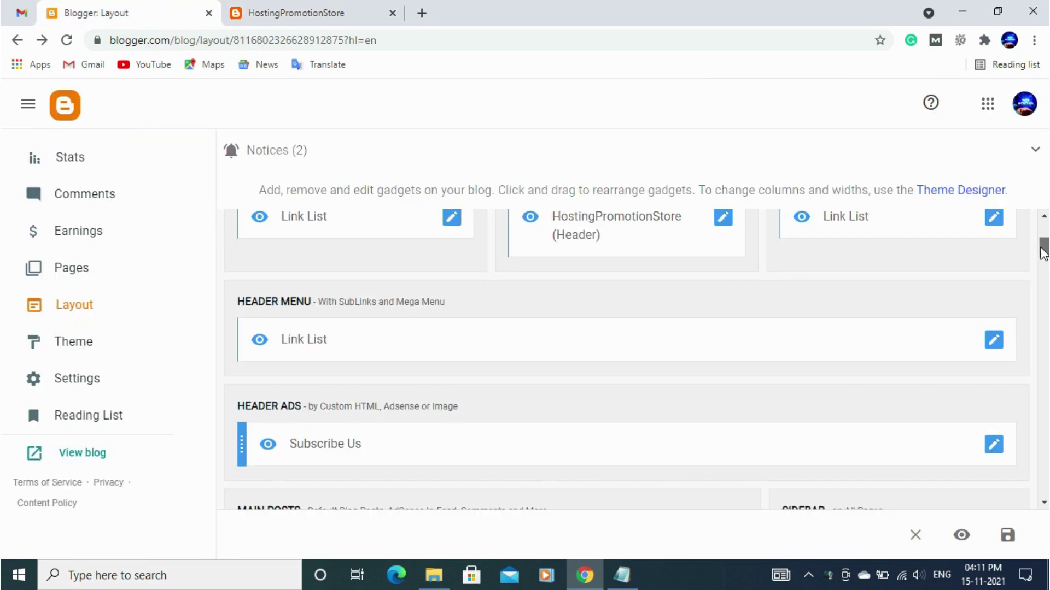
left_click_drag(1043, 248, 1035, 502)
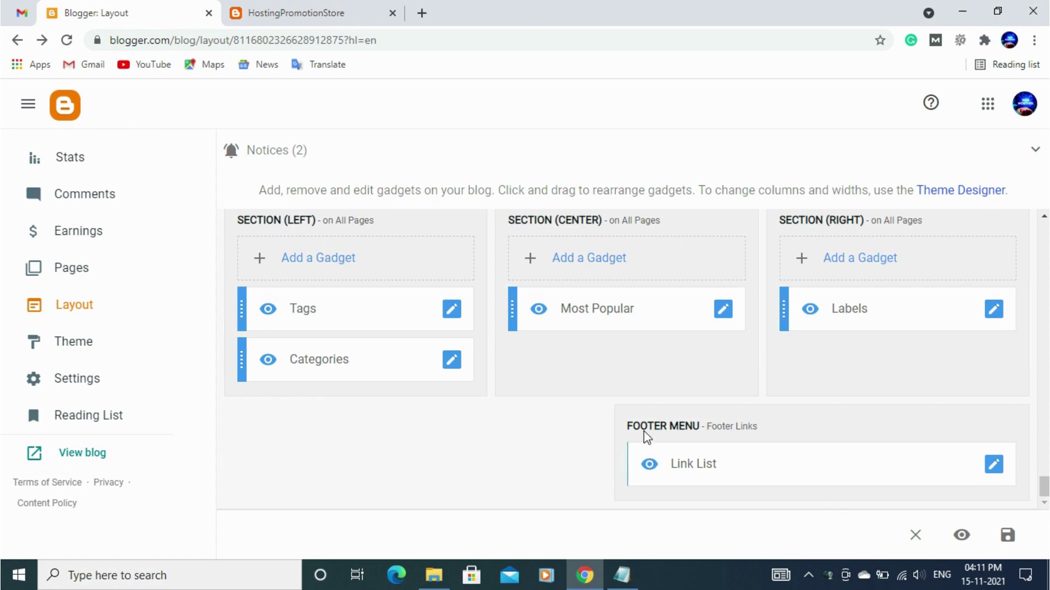
left_click(992, 466)
scroll(474, 379, "down", 4)
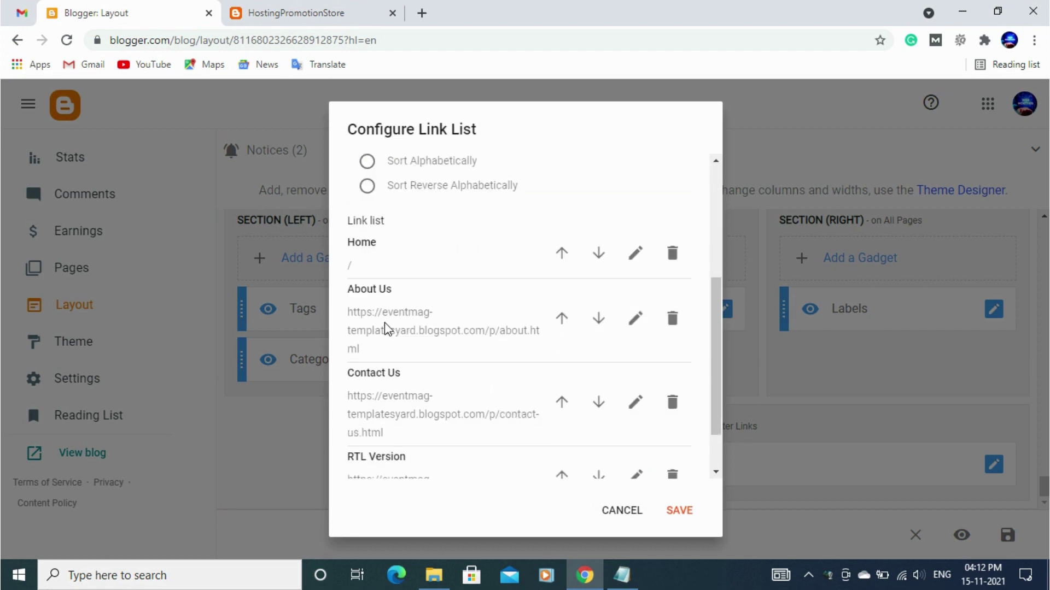
Replace the About Us item's site URL with # and save the item.
left_click(635, 319)
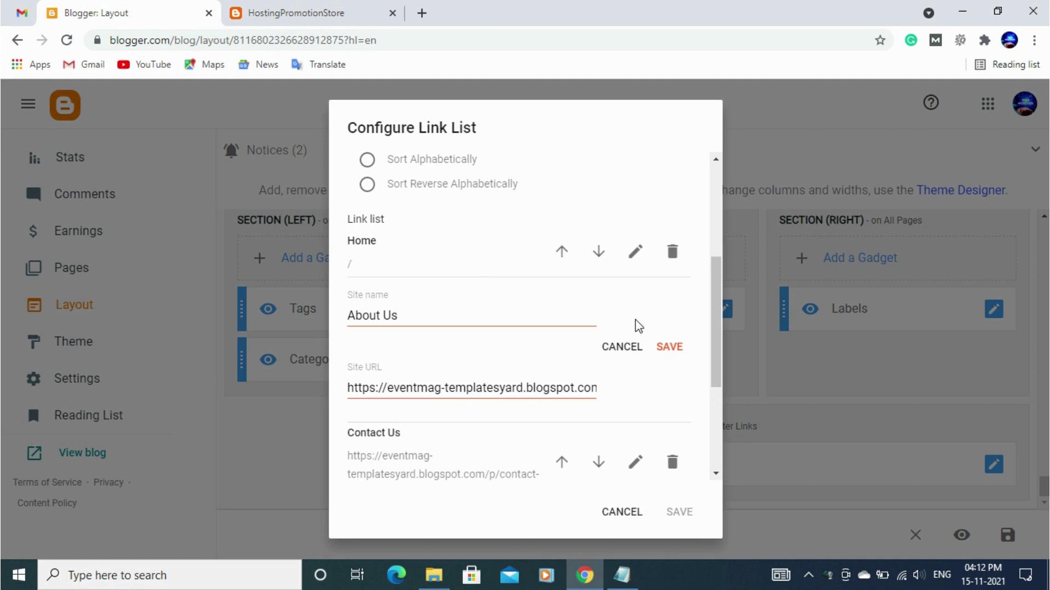
left_click(538, 388)
key("ctrl+a")
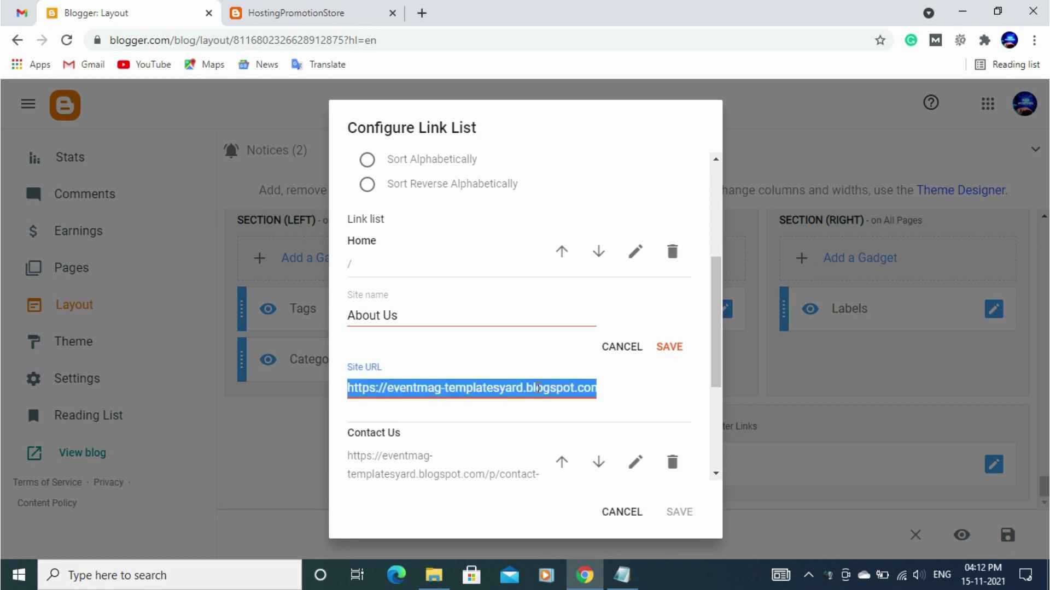
key("BackSpace")
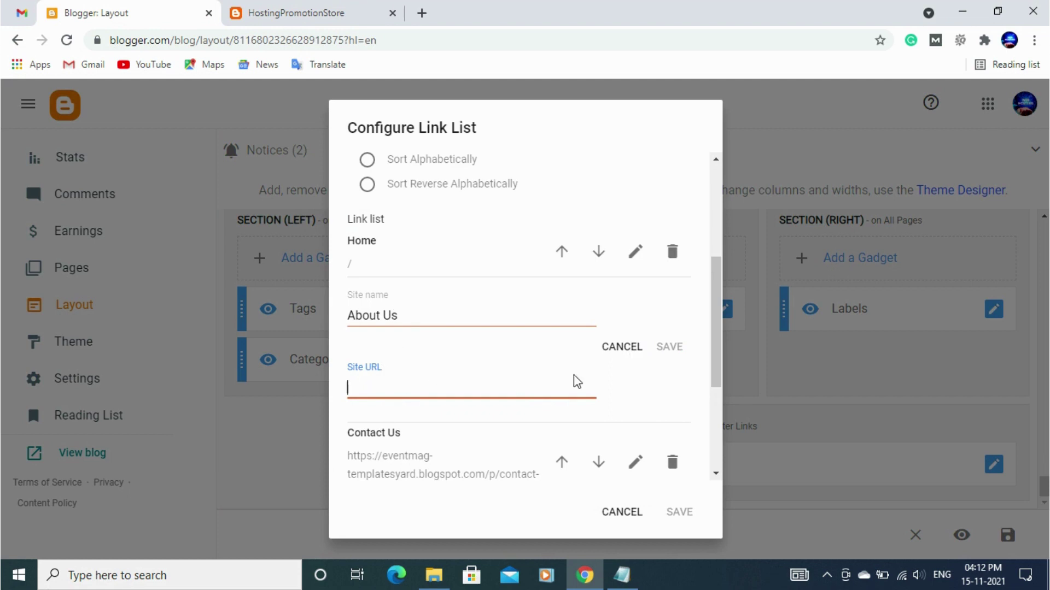
type("#")
left_click(669, 346)
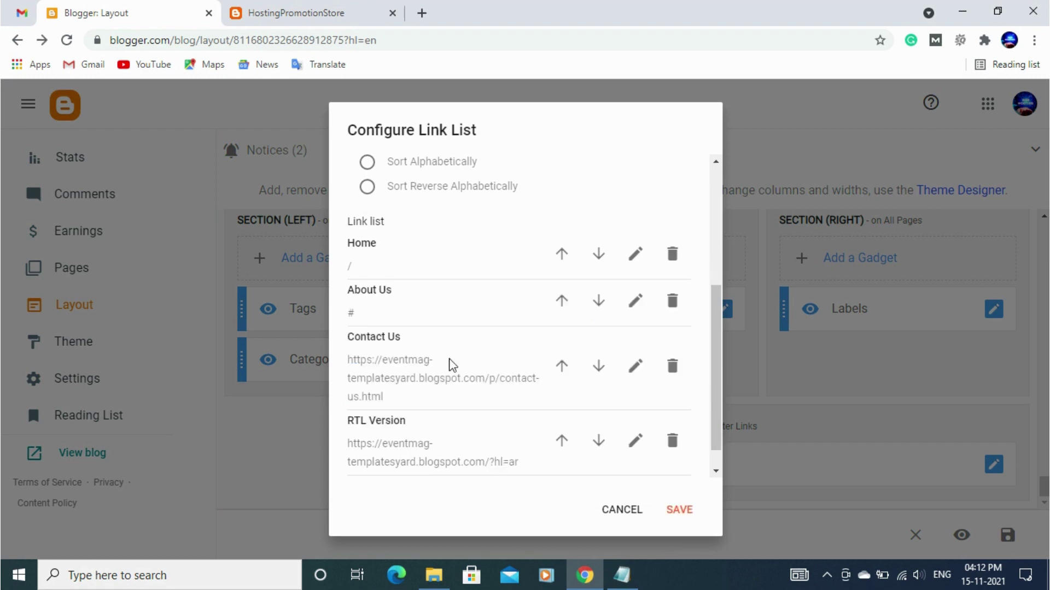
Replace the Contact Us item's site URL with # and save both the item and the footer link list.
left_click(635, 366)
triple_click(388, 434)
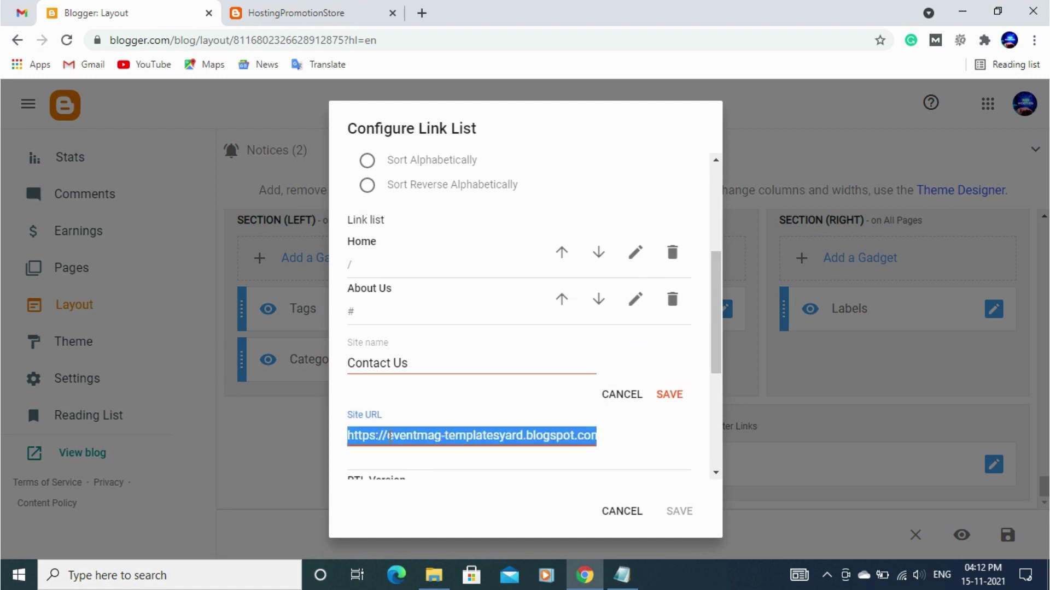
key("BackSpace")
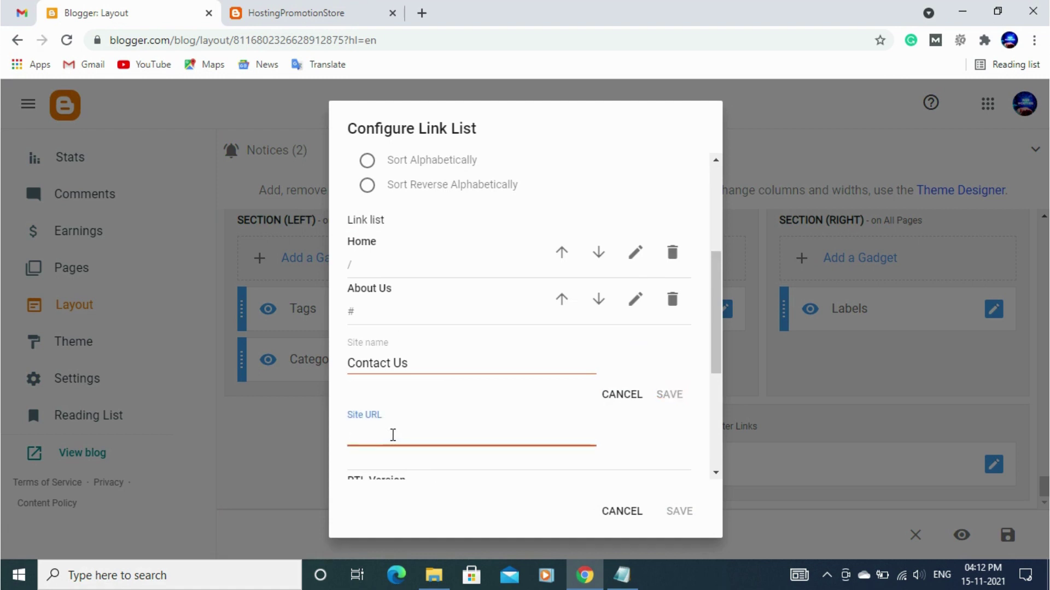
type("#")
left_click(675, 393)
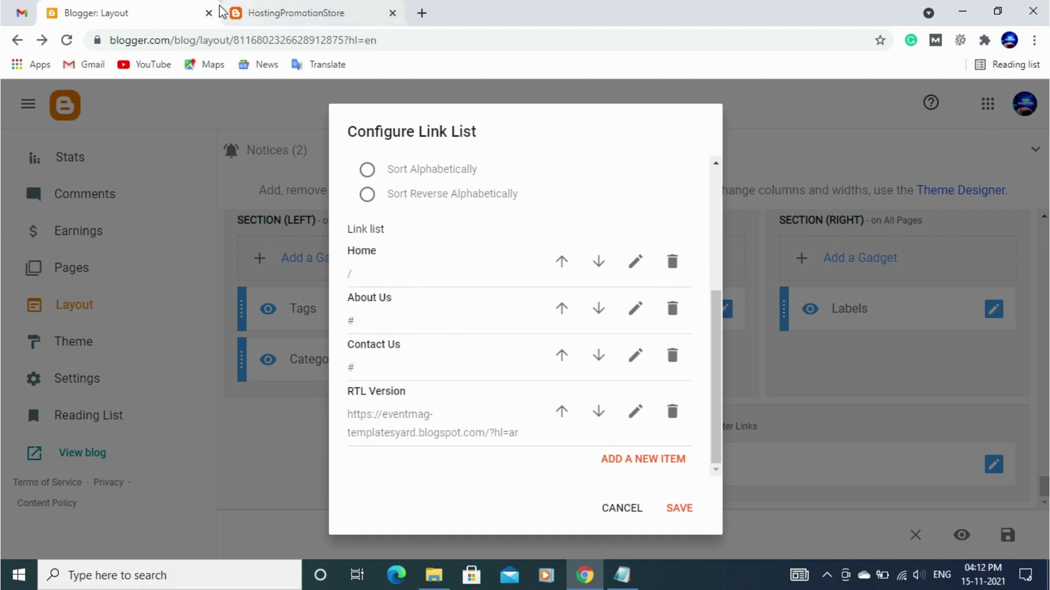
left_click(677, 509)
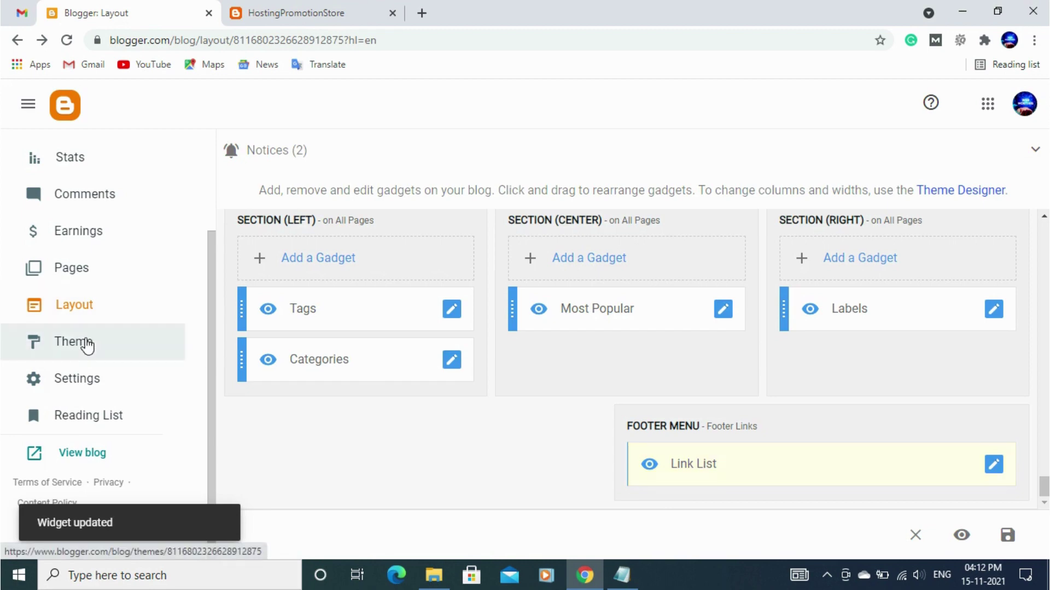
Go to the blog's pages list, collapse the notices, view the published About page and copy its web address.
left_click(82, 269)
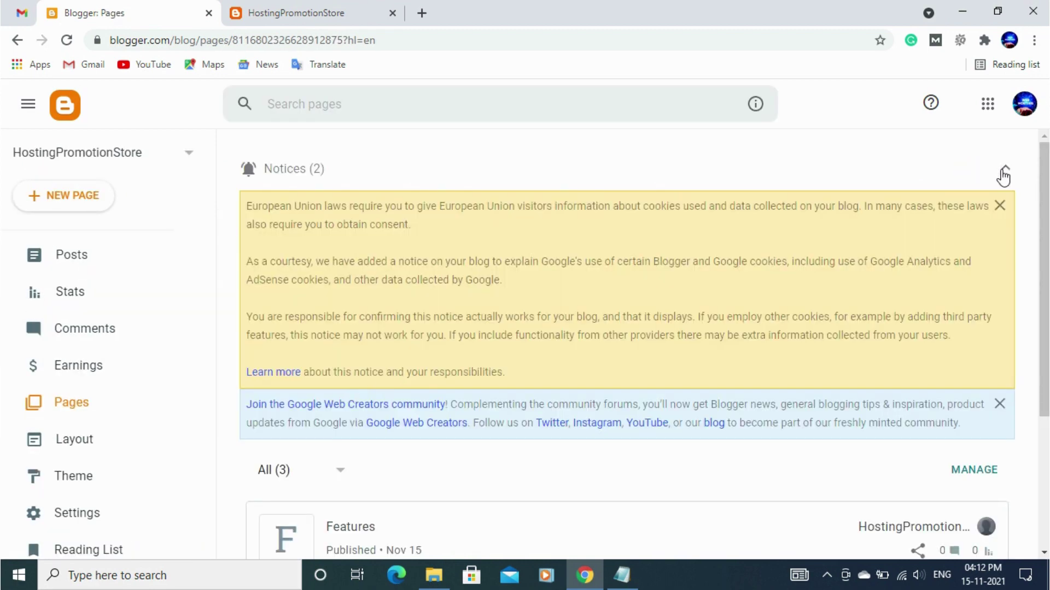
left_click(1001, 167)
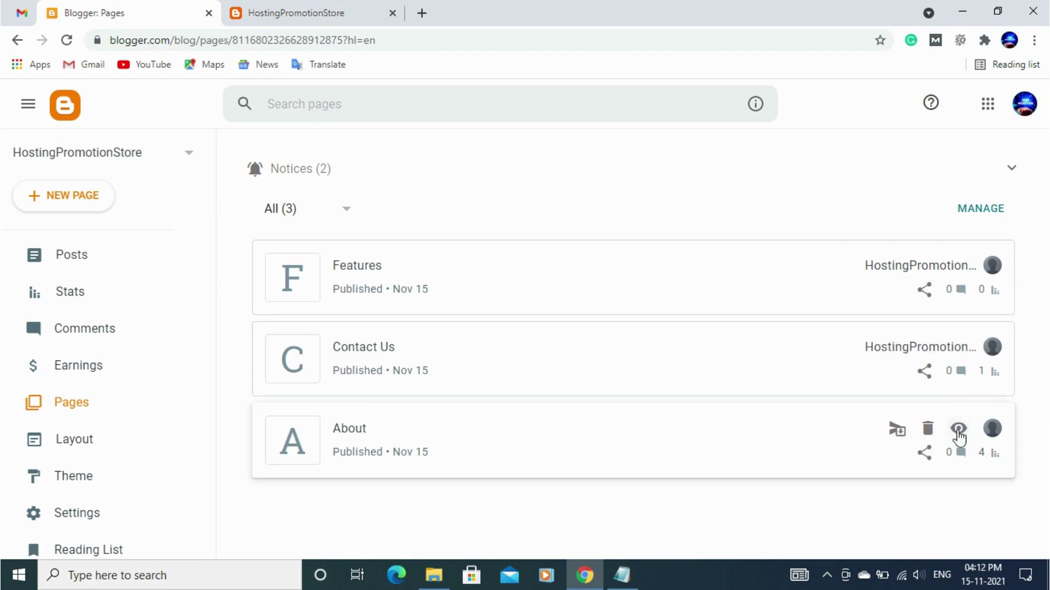
left_click(956, 431)
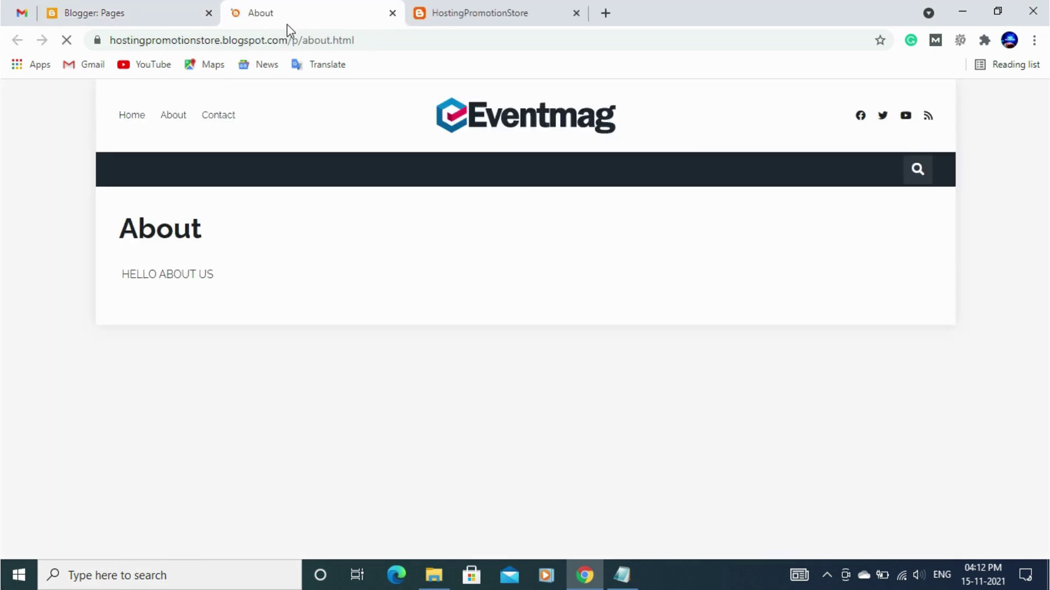
left_click(318, 41)
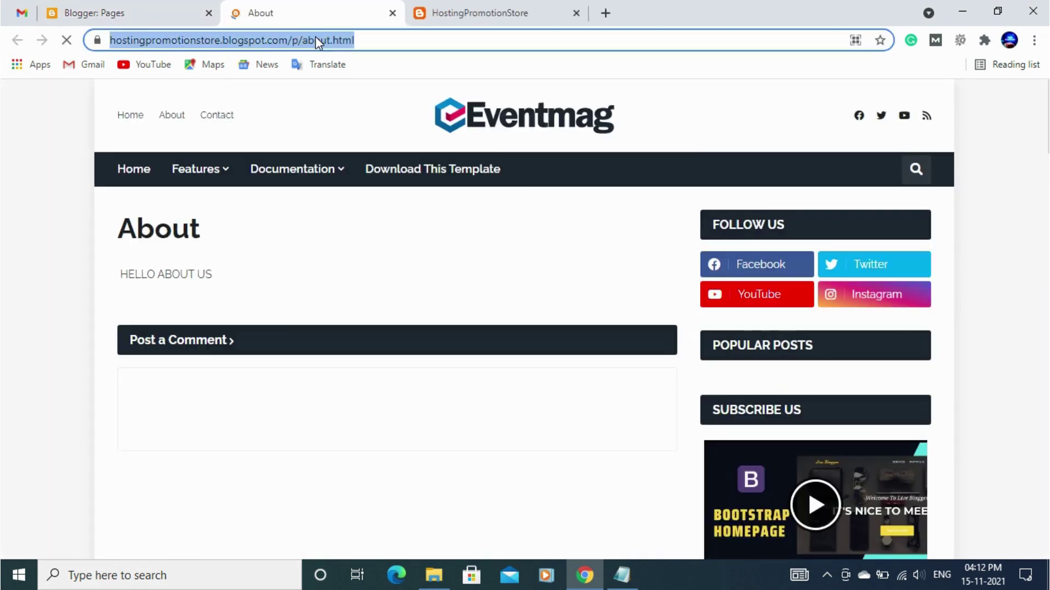
Return to the blog's layout and reopen the Footer Menu link list at its items.
left_click(151, 8)
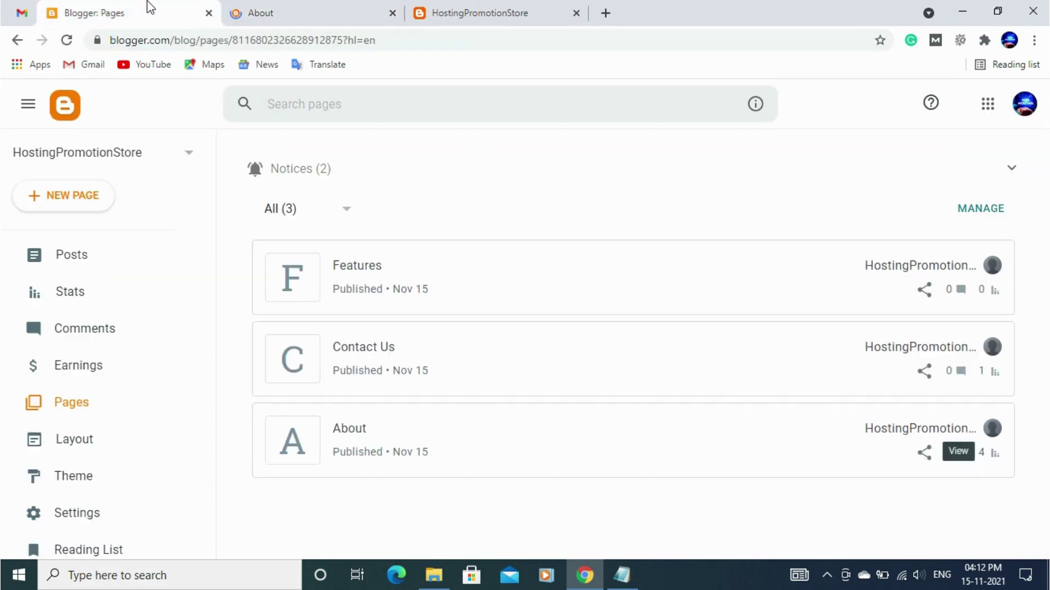
left_click(71, 441)
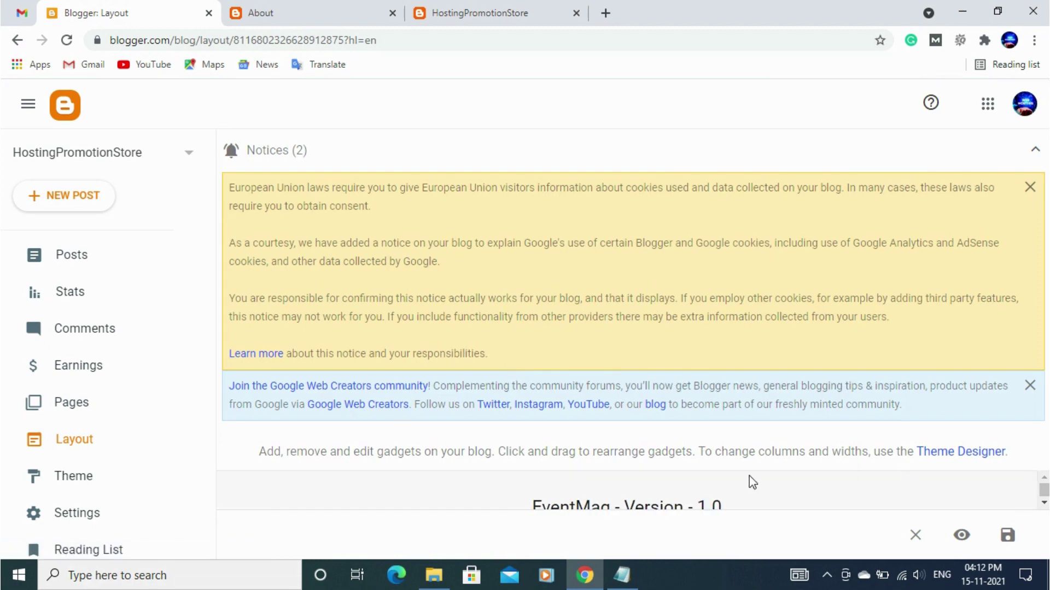
scroll(858, 320, "down", 10)
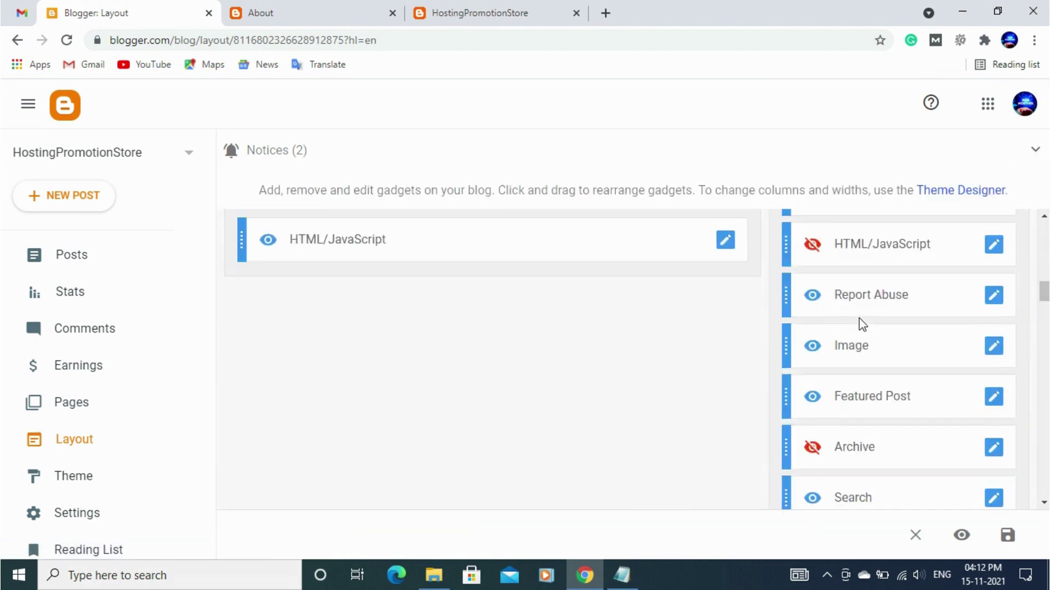
scroll(854, 345, "down", 5)
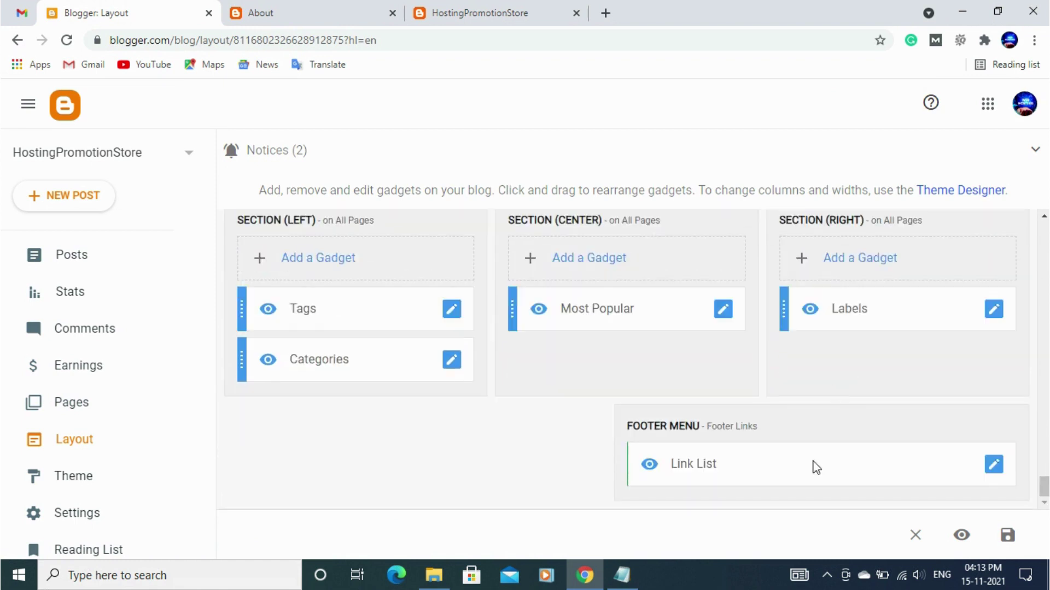
left_click(993, 465)
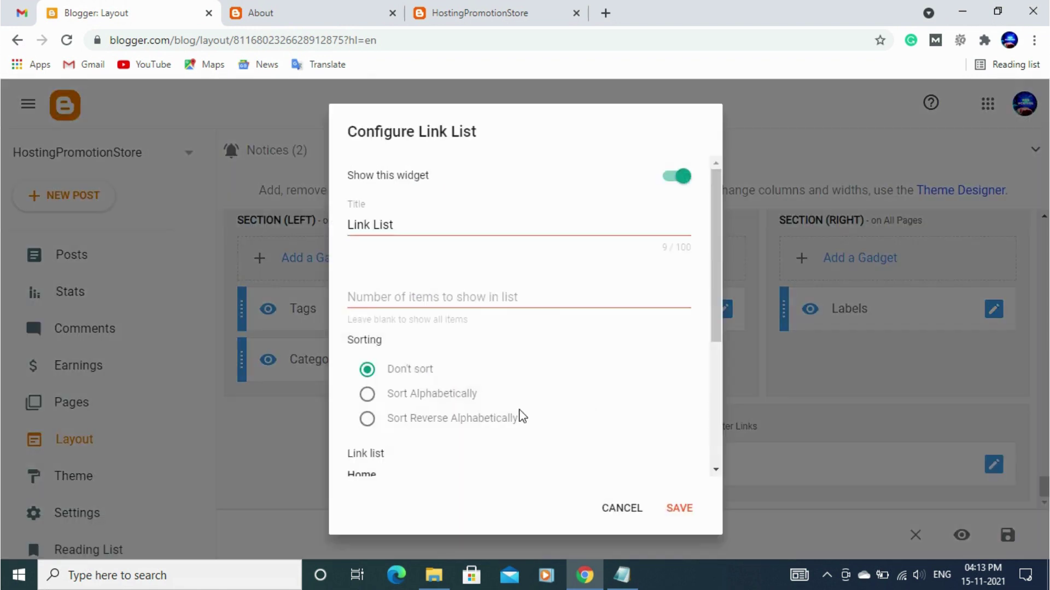
scroll(521, 416, "down", 4)
left_click(635, 307)
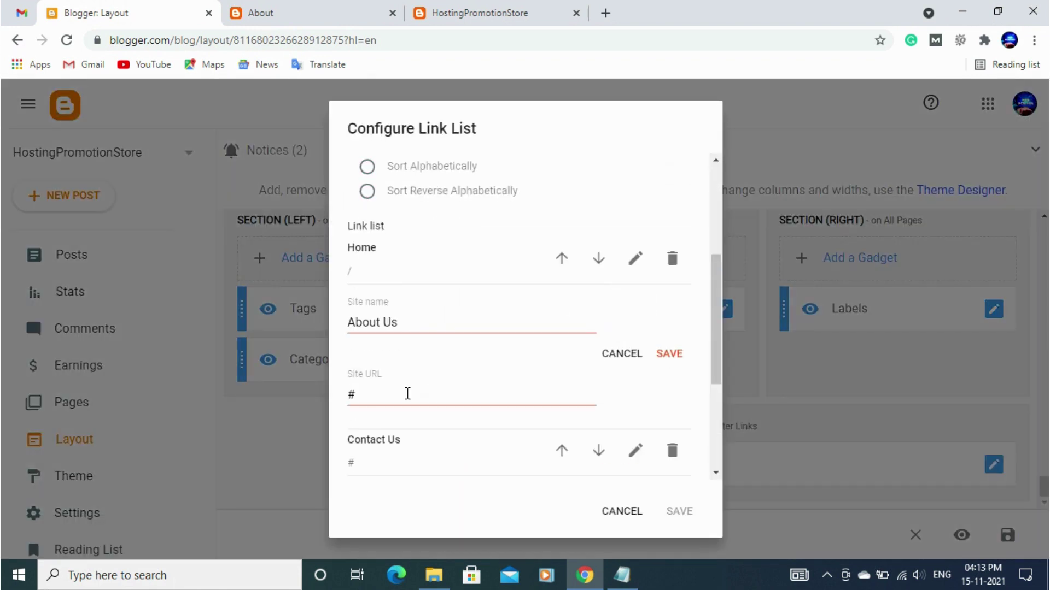
left_click(405, 394)
key("ctrl+v")
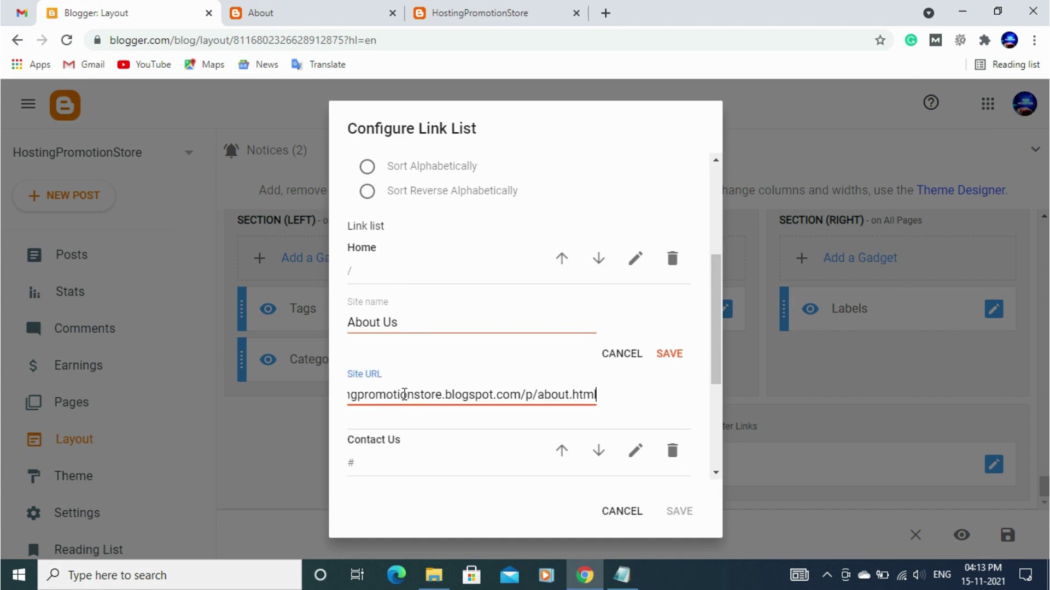
left_click(672, 356)
left_click(676, 511)
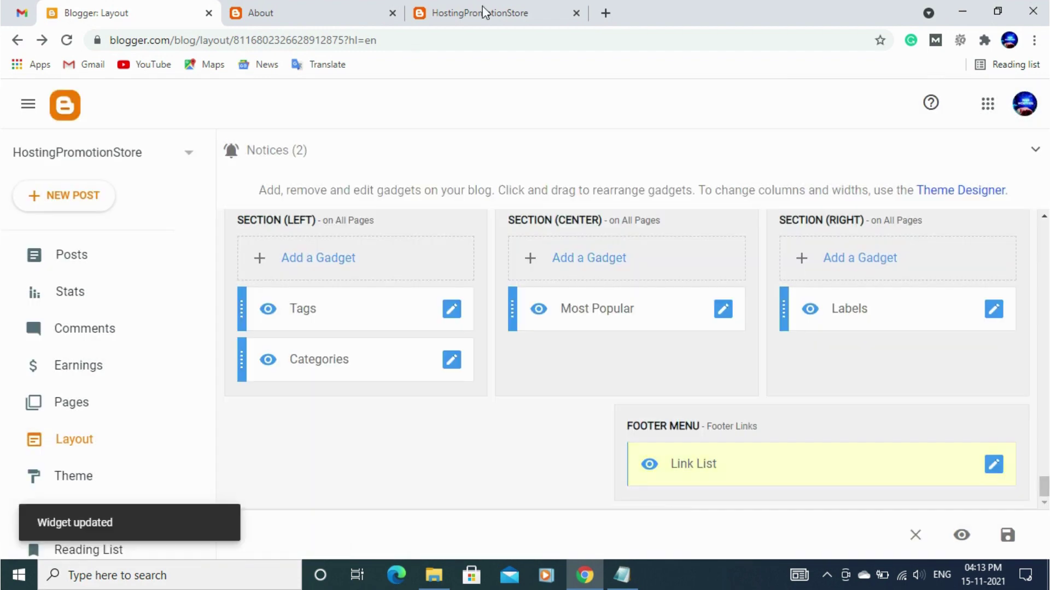
Open the Contact page from the live blog's topbar menu and copy its web address.
left_click(483, 12)
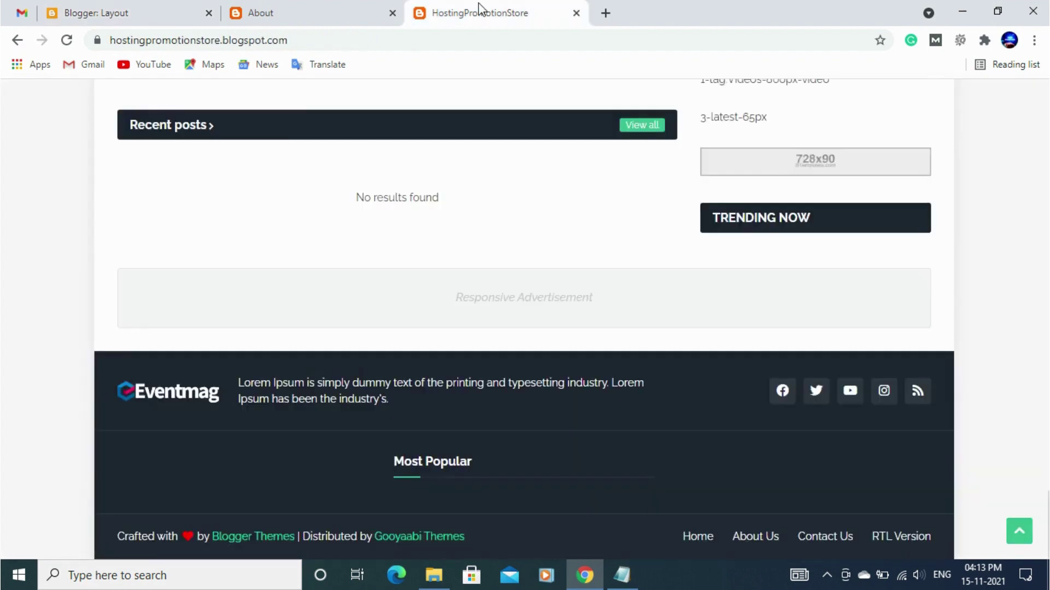
scroll(280, 150, "up", 3)
scroll(283, 180, "up", 8)
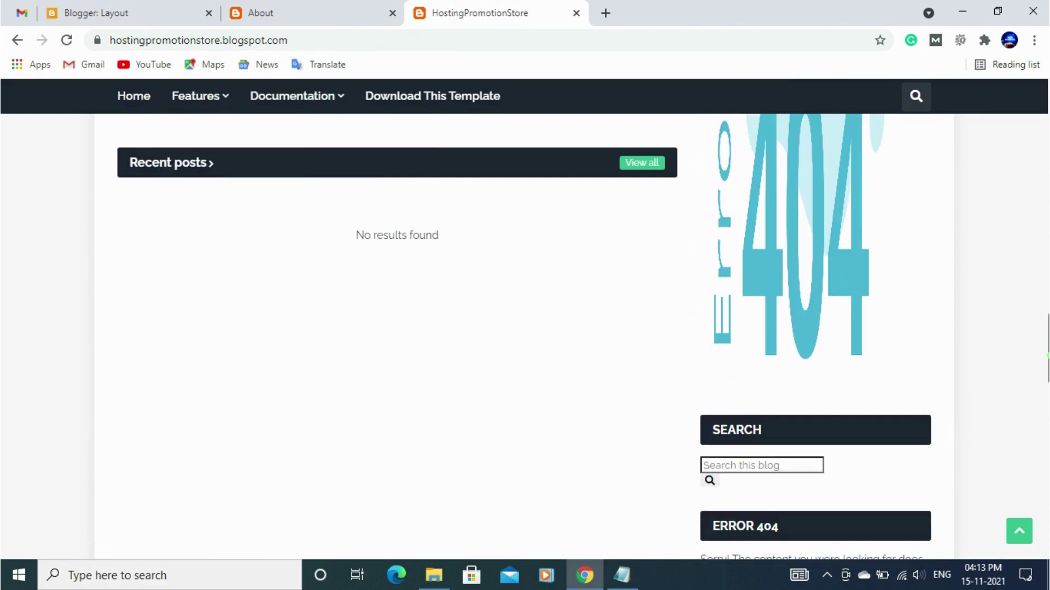
left_click_drag(1045, 350, 1044, 42)
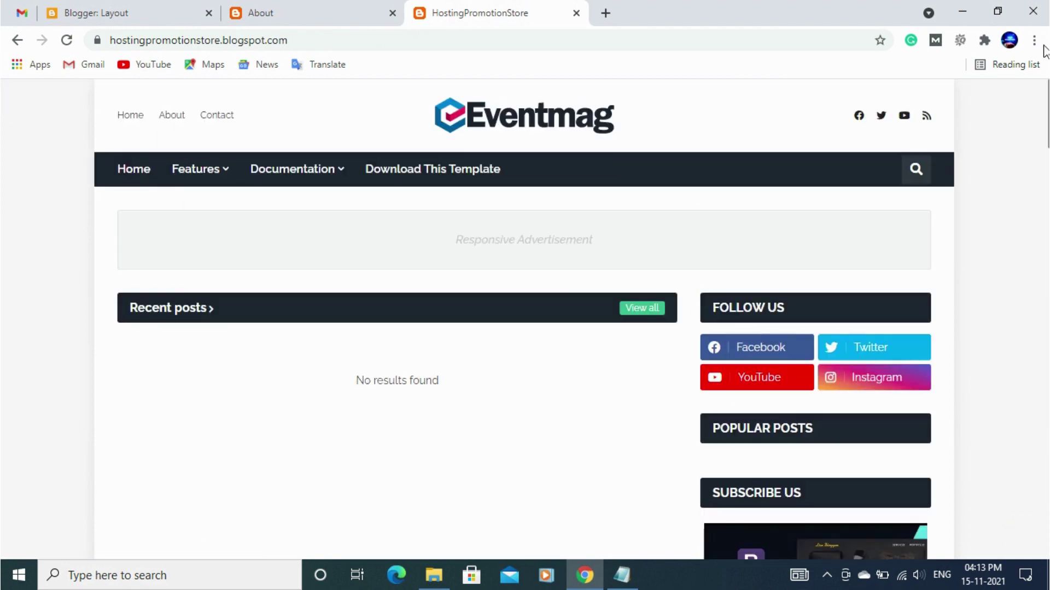
left_click(220, 119)
left_click(348, 40)
key("ctrl+c")
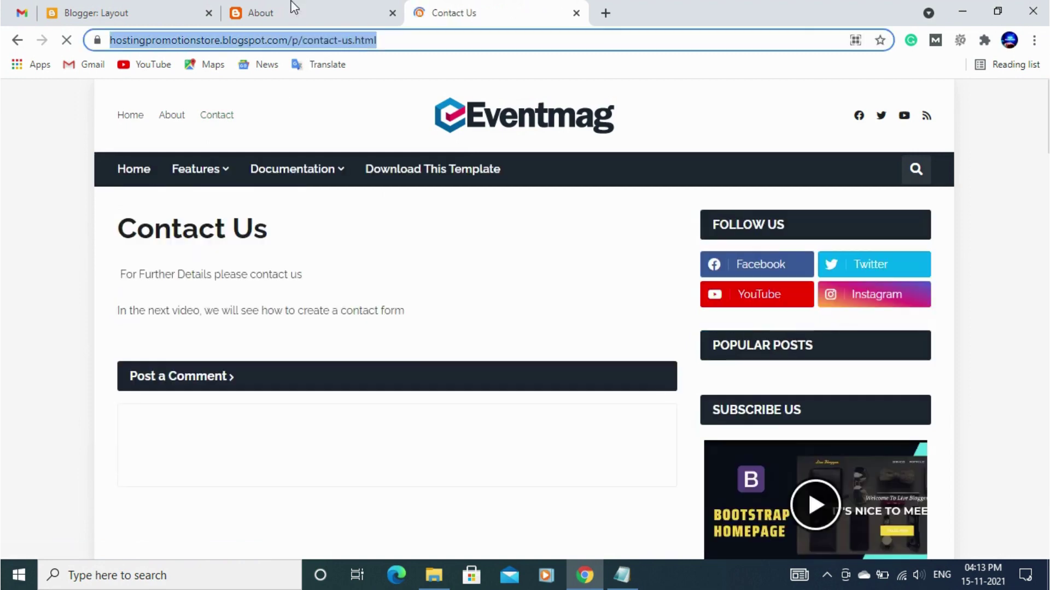
left_click(281, 10)
left_click(164, 10)
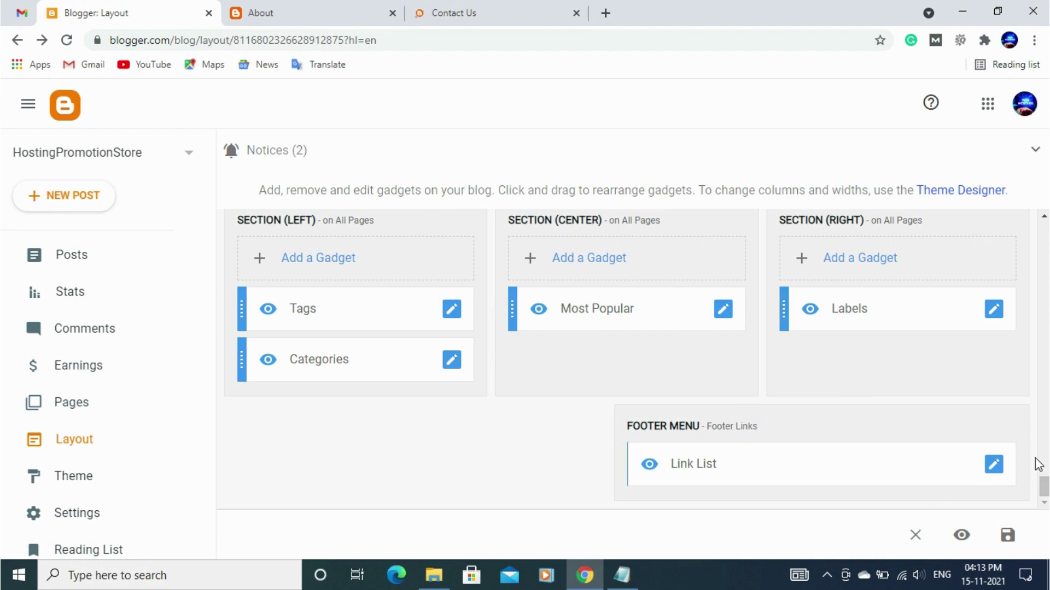
left_click(992, 465)
scroll(389, 397, "down", 3)
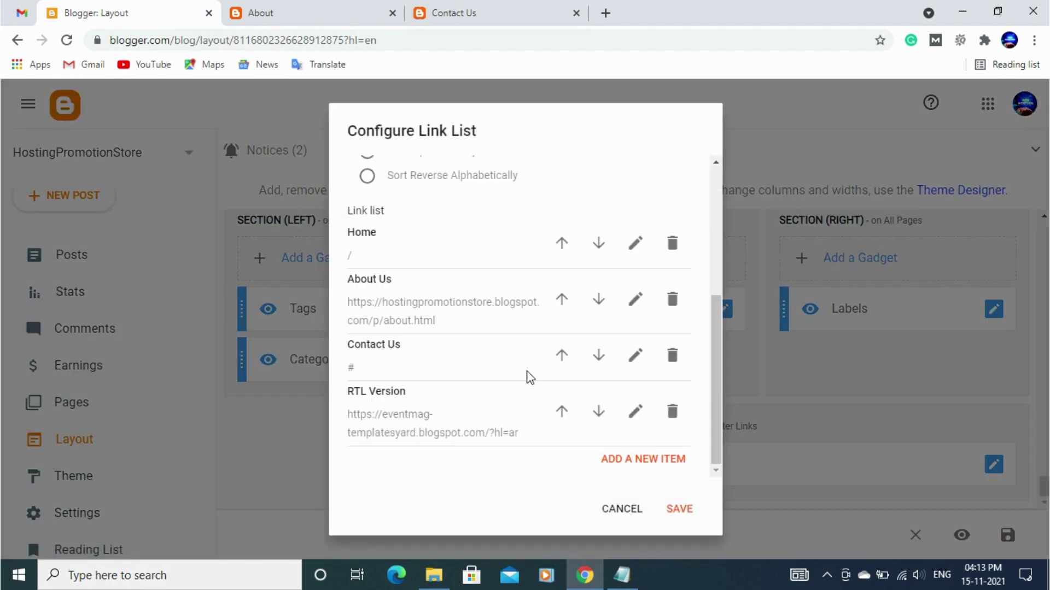
left_click(635, 355)
double_click(363, 445)
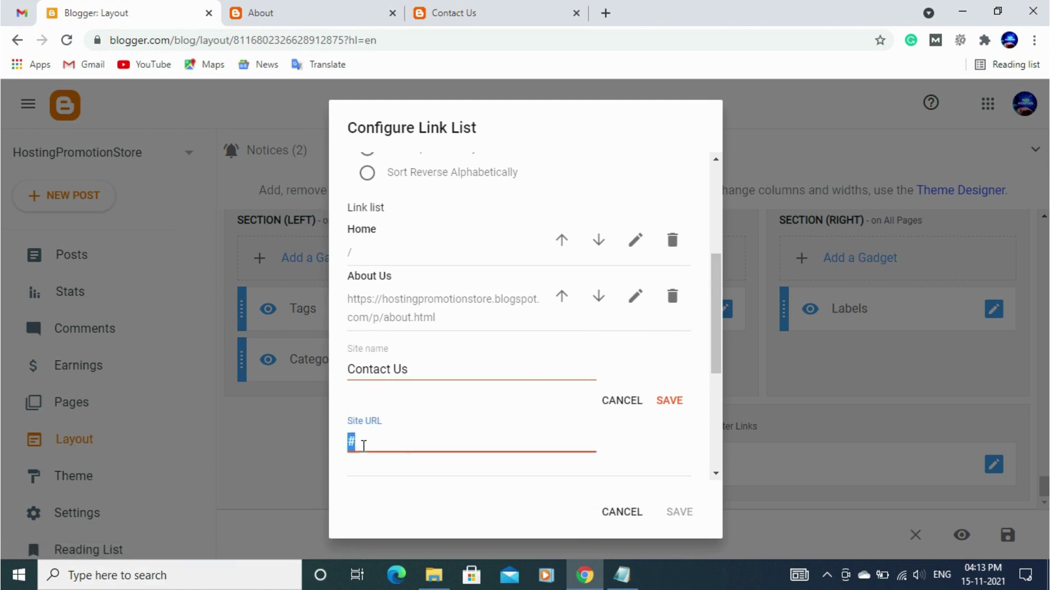
key("ctrl+v")
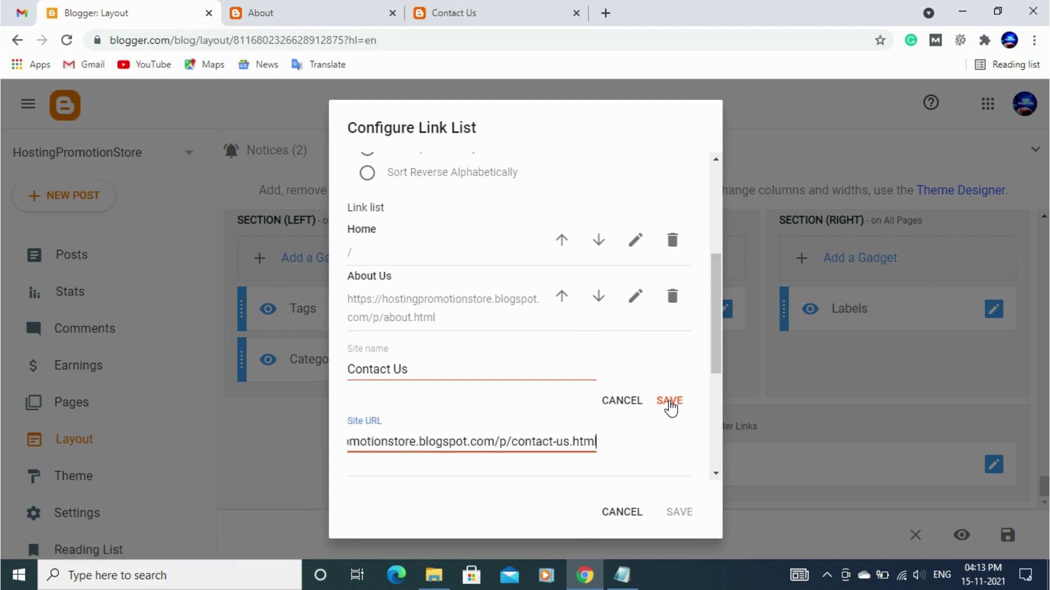
left_click(669, 402)
left_click(679, 511)
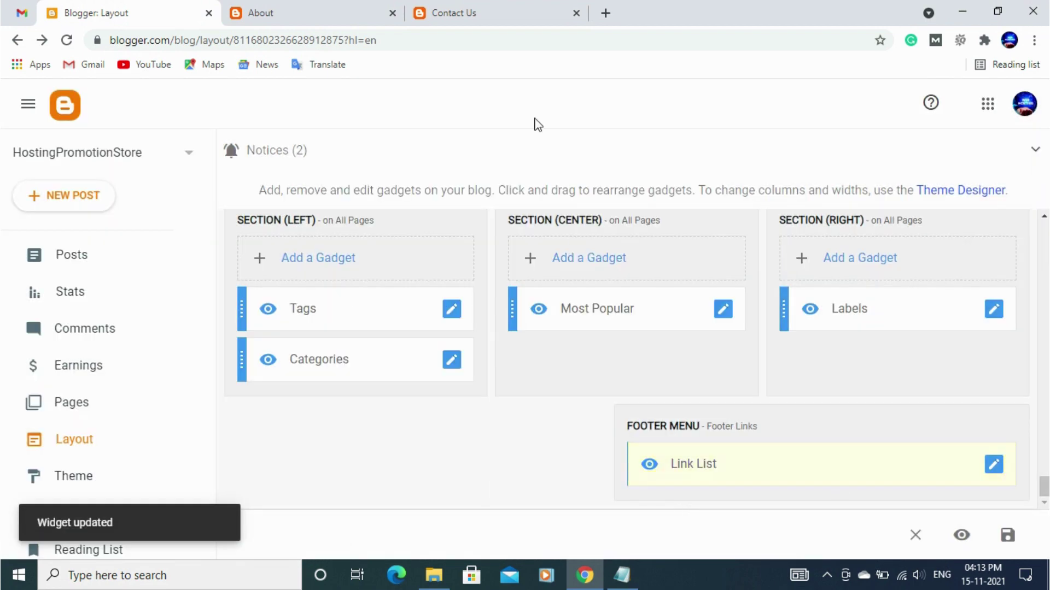
Close the open About and Contact Us pages and view the live blog from the Blogger layout page.
left_click(380, 12)
left_click(392, 13)
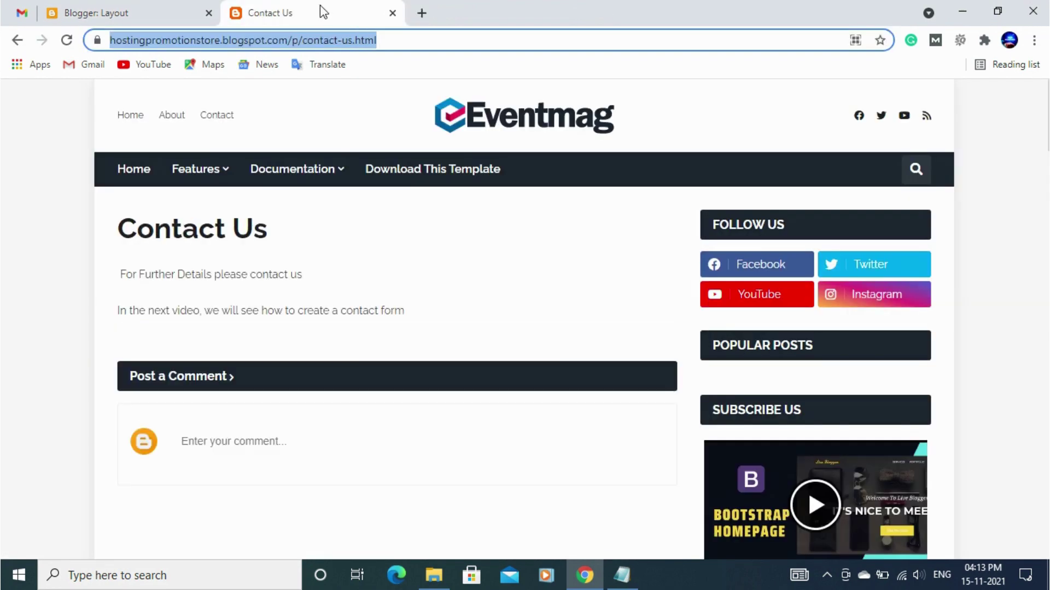
left_click(392, 13)
scroll(119, 474, "down", 2)
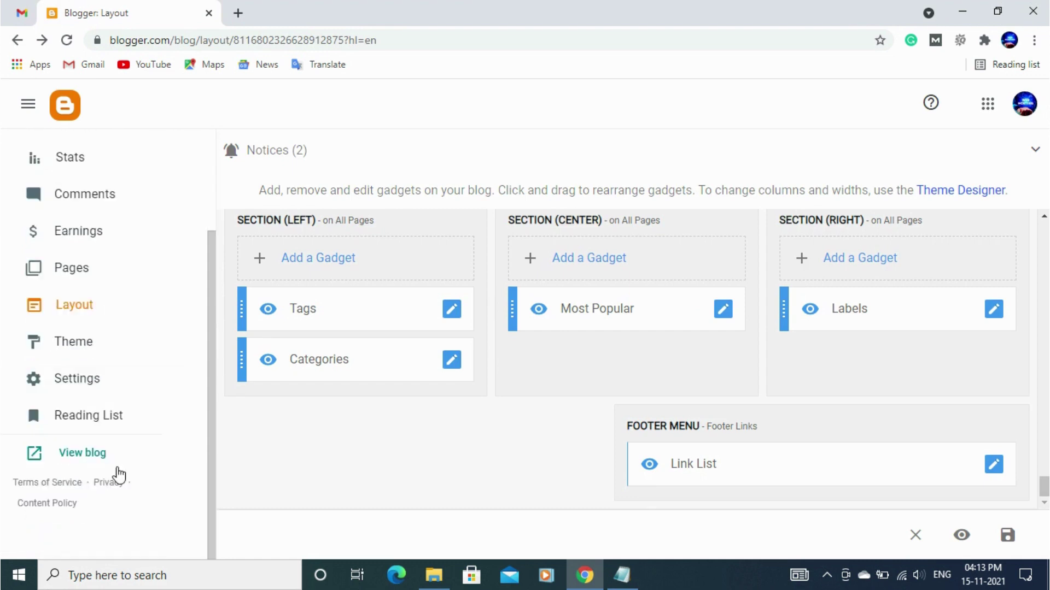
left_click(87, 455)
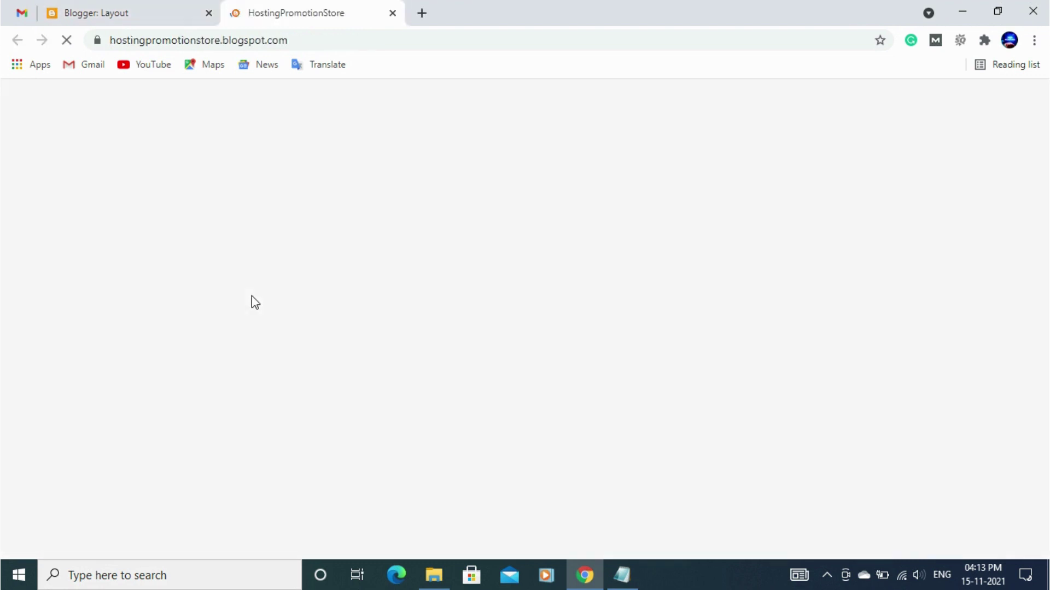
Test the About Us and Contact Us links in the live blog's footer.
scroll(523, 320, "down", 3)
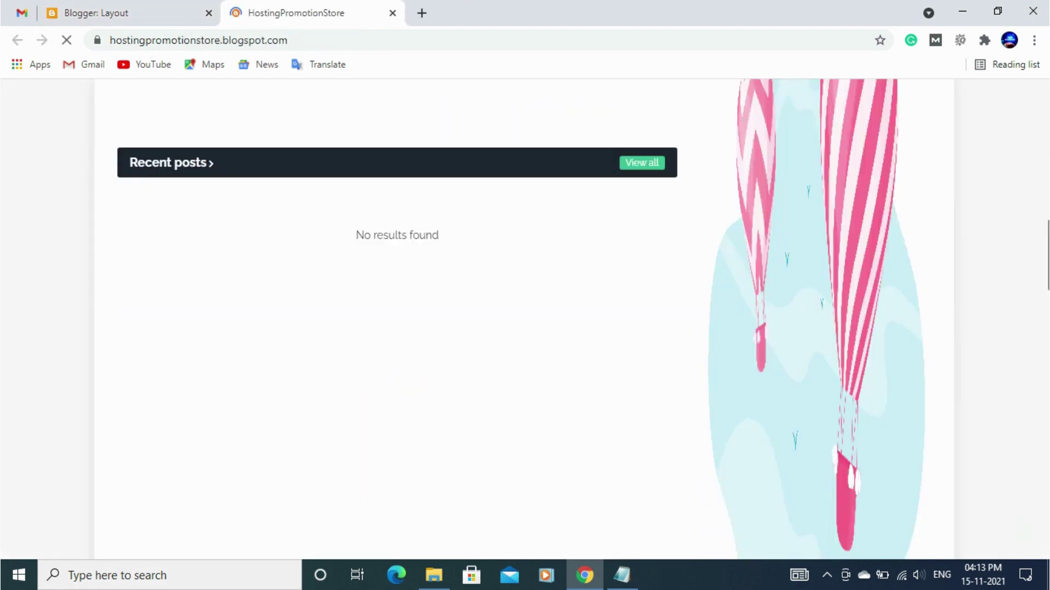
scroll(814, 320, "down", 10)
scroll(524, 320, "down", 3)
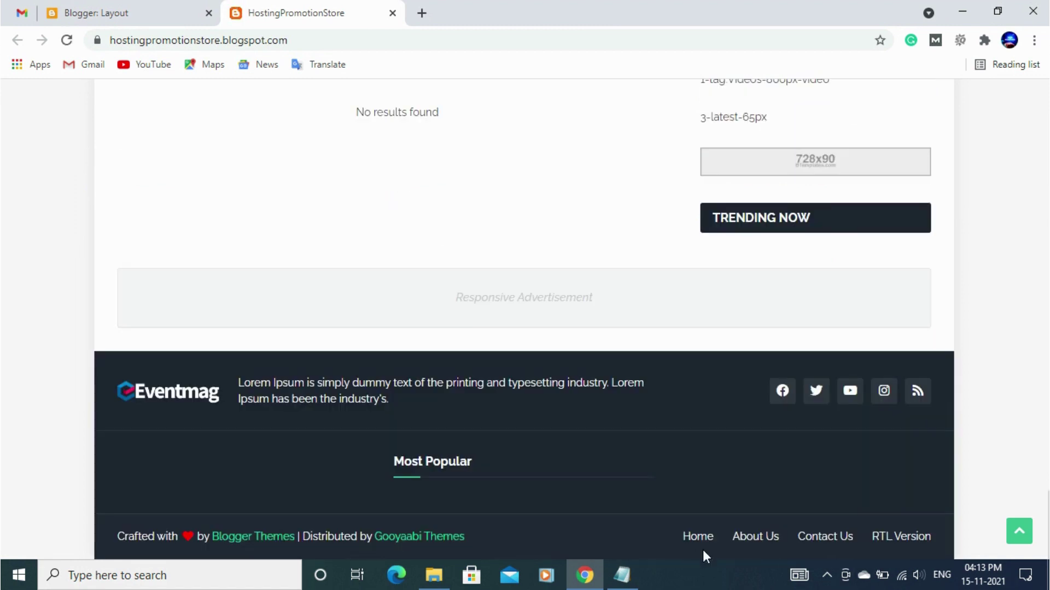
left_click(760, 538)
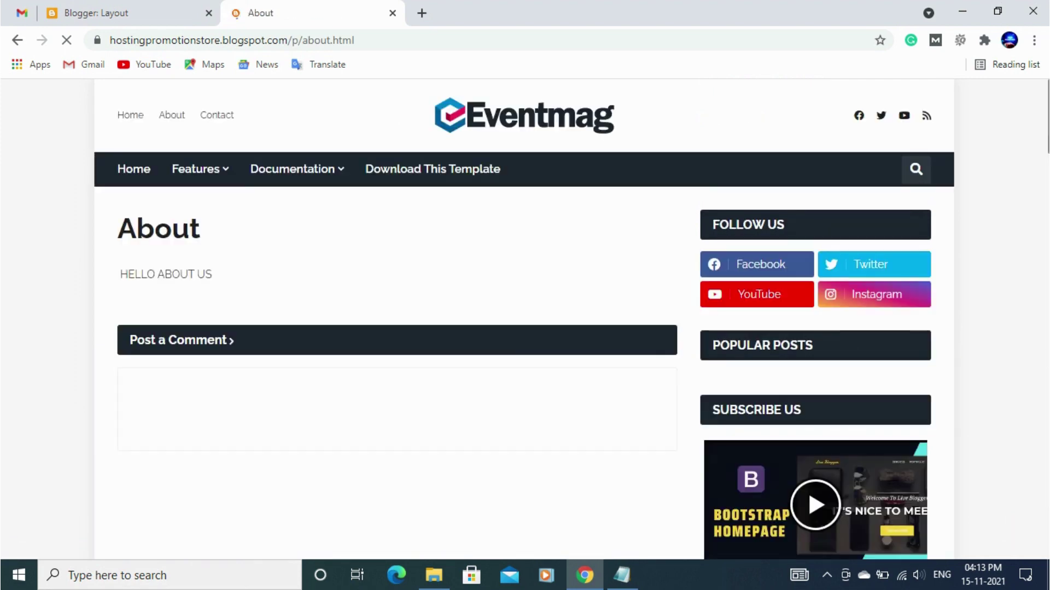
scroll(525, 328, "down", 5)
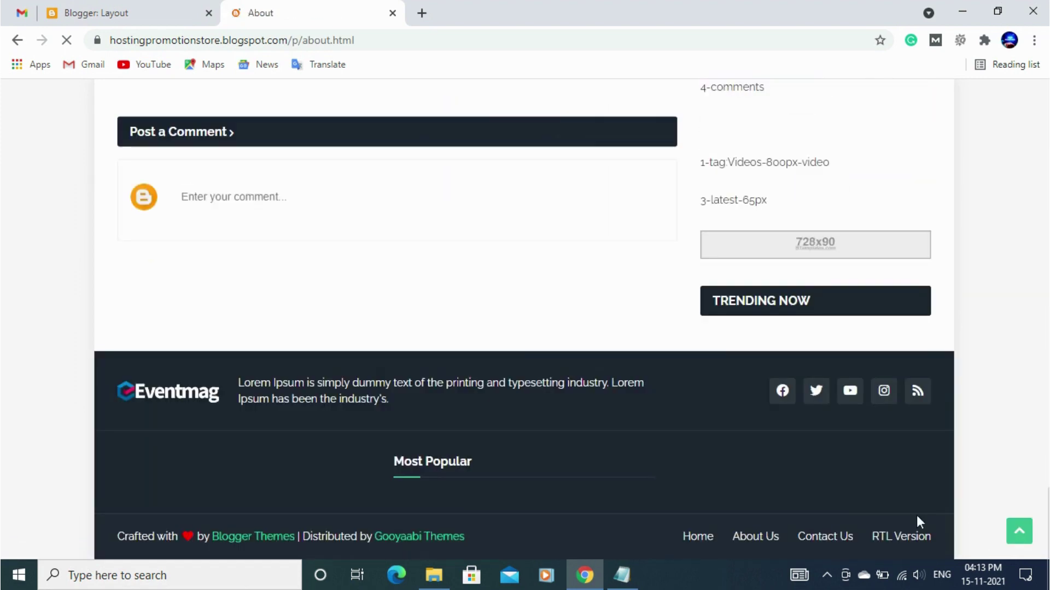
left_click(817, 542)
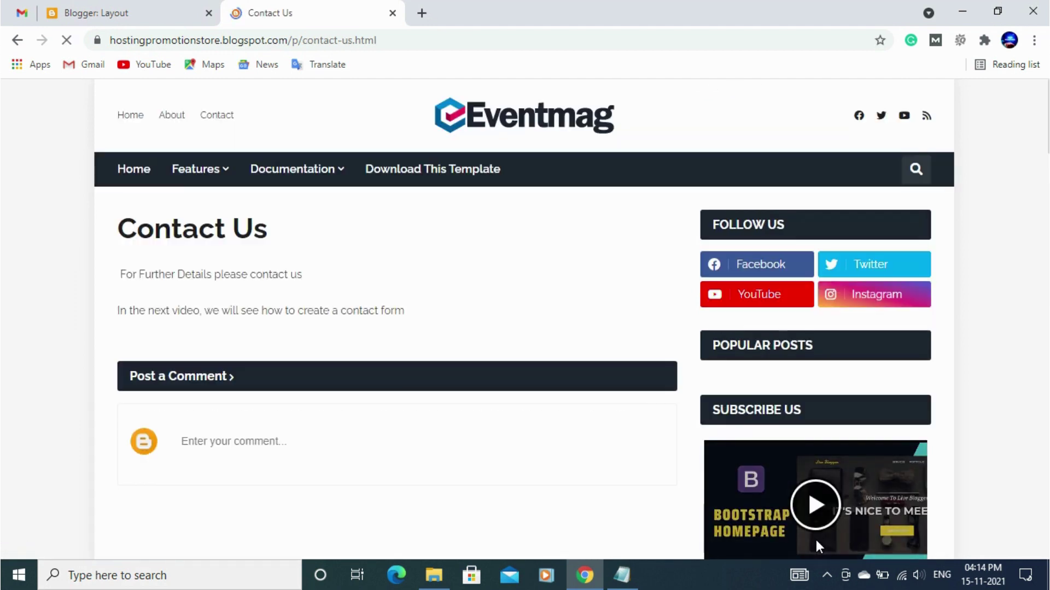
Return to the blog's layout, reopen the Footer Menu link list and highlight the RTL Version item's URL.
left_click(104, 9)
left_click(994, 465)
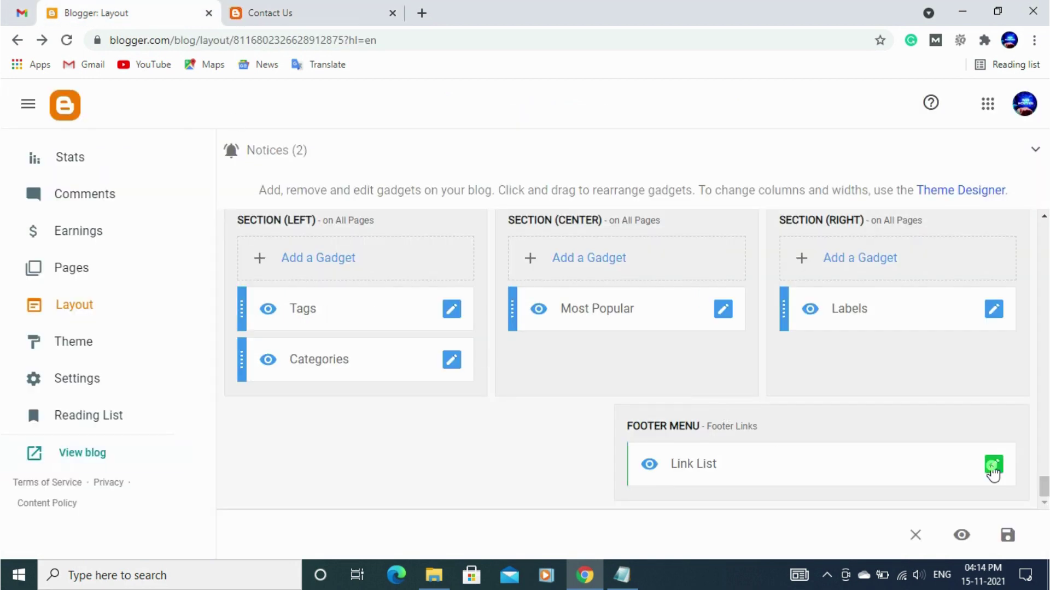
scroll(430, 410, "down", 5)
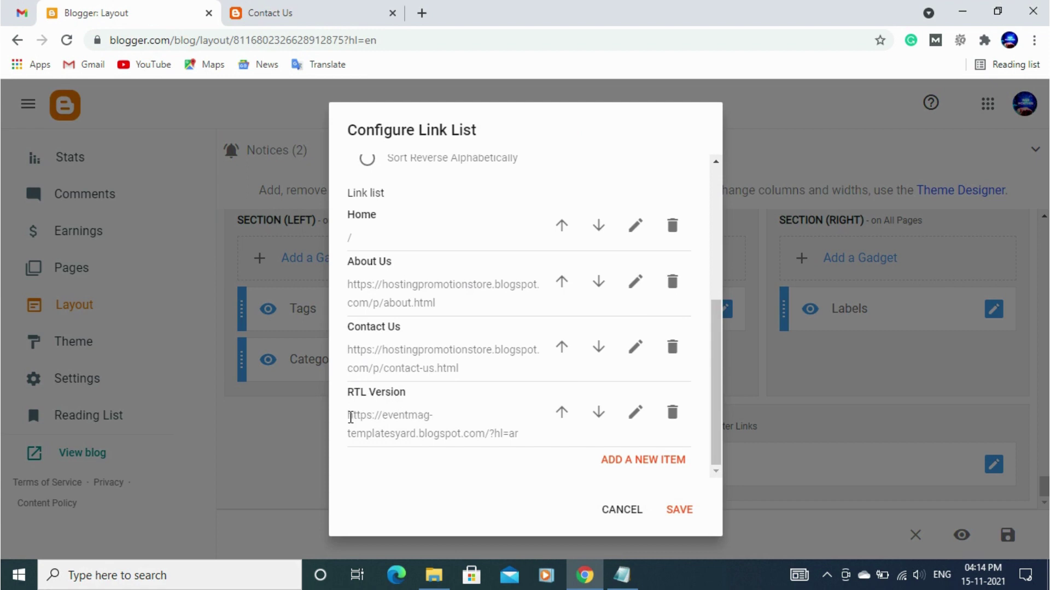
left_click_drag(349, 415, 527, 431)
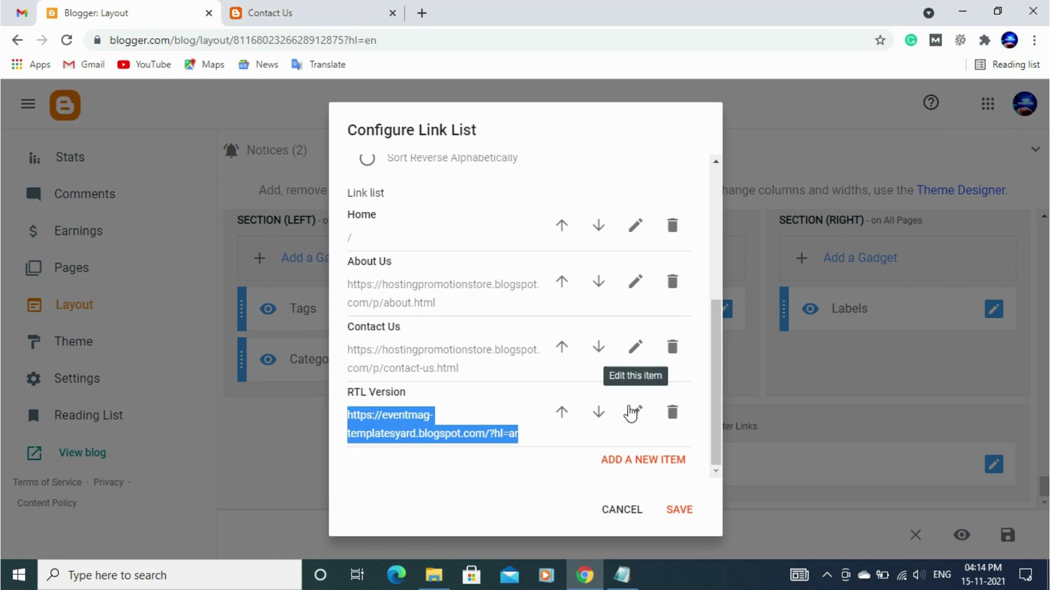
Follow the RTL Version link in the live blog's footer, look over the page it opens and return to Contact Us.
left_click(301, 13)
scroll(935, 327, "down", 3)
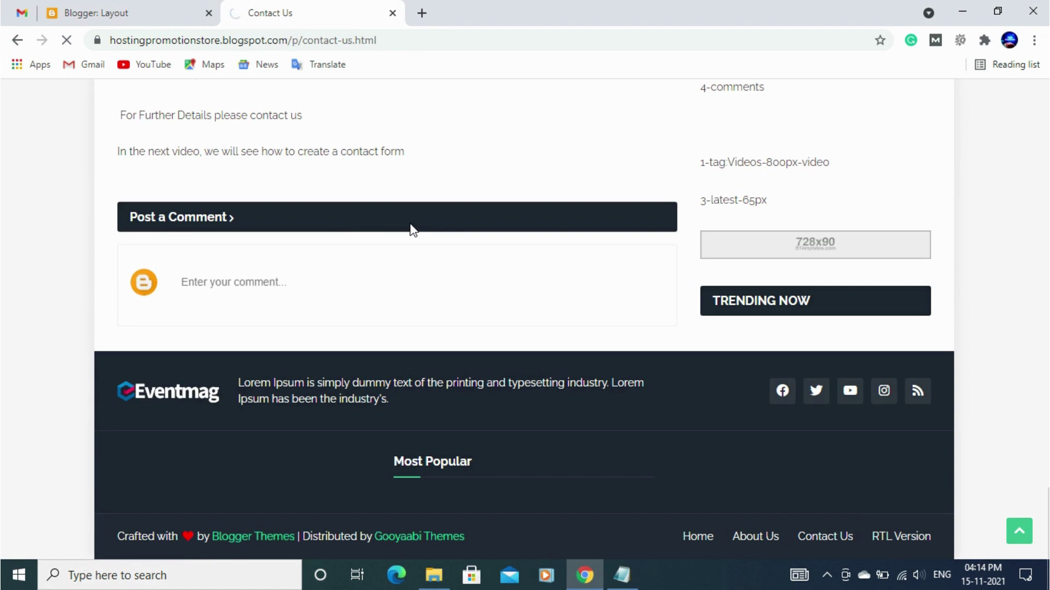
left_click(899, 545)
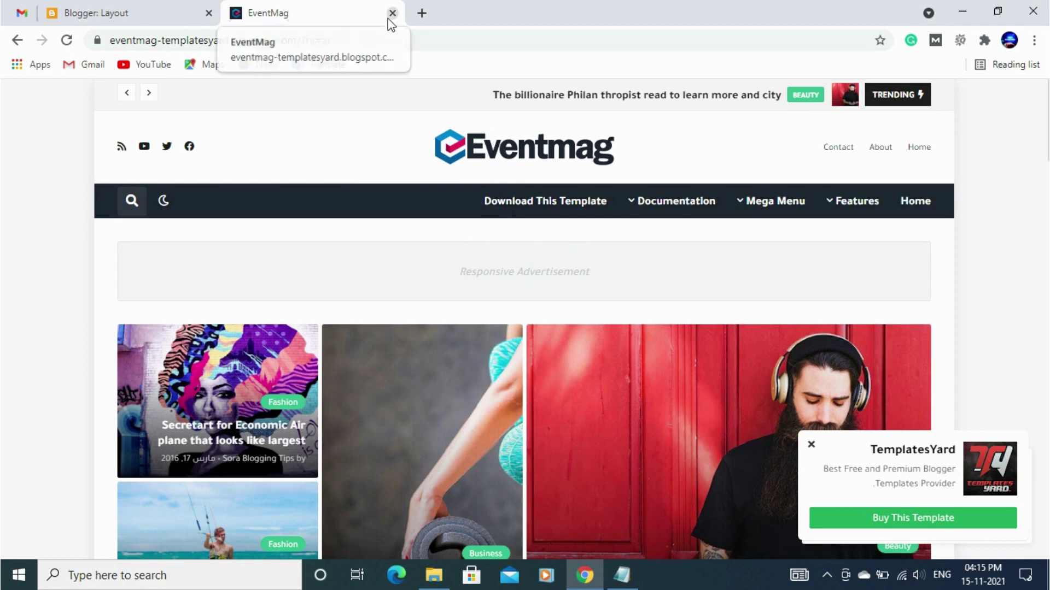
left_click(354, 40)
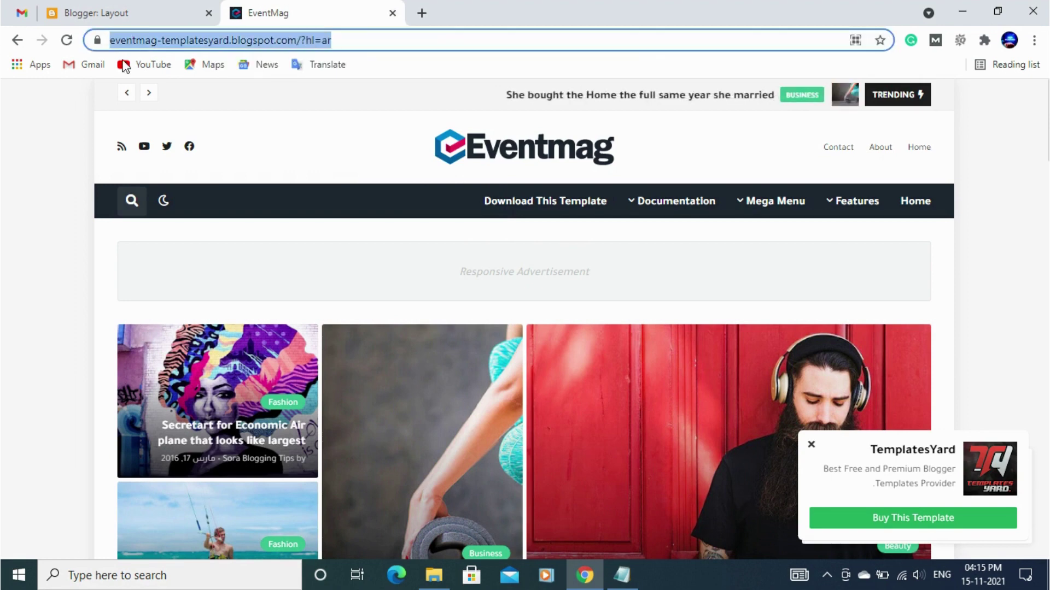
scroll(398, 264, "down", 5)
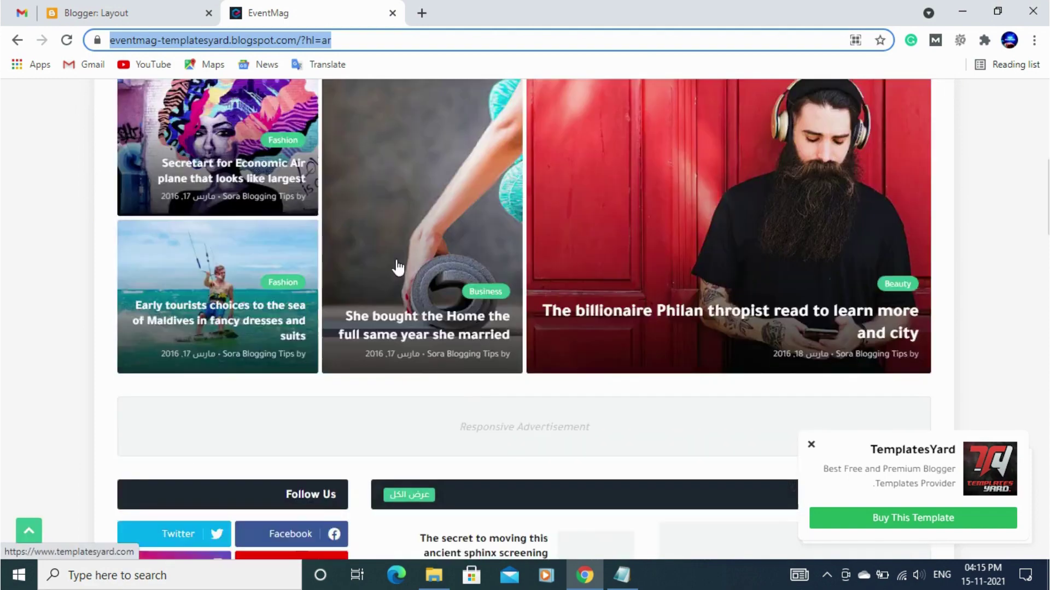
scroll(398, 268, "up", 5)
key("alt+Left")
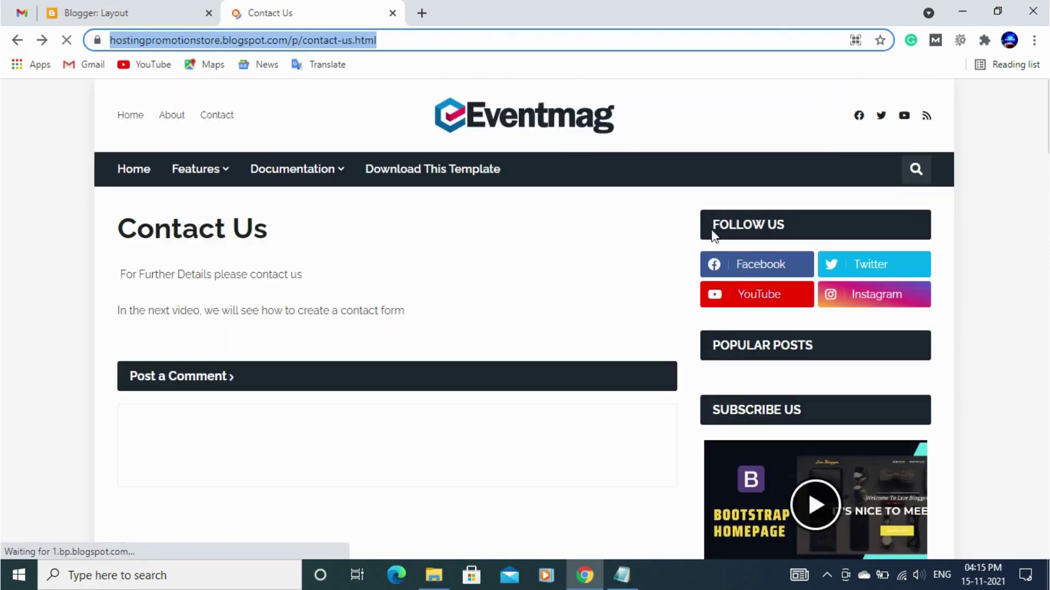
Set the RTL Version site URL to # in the Footer Menu link list and save both the item and the list.
left_click(147, 9)
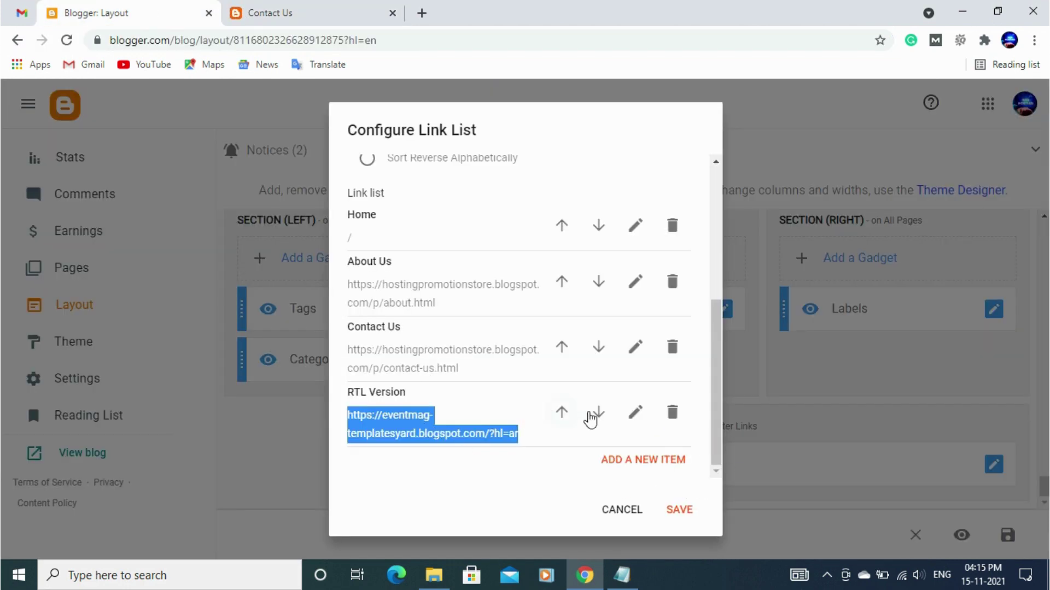
left_click(635, 413)
scroll(454, 426, "down", 5)
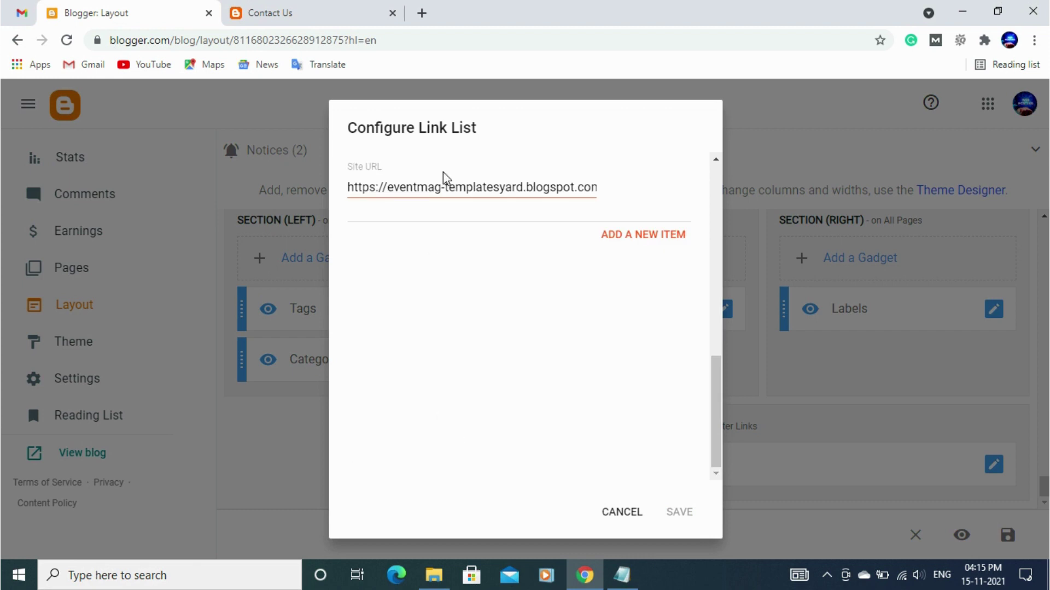
triple_click(445, 187)
key("BackSpace")
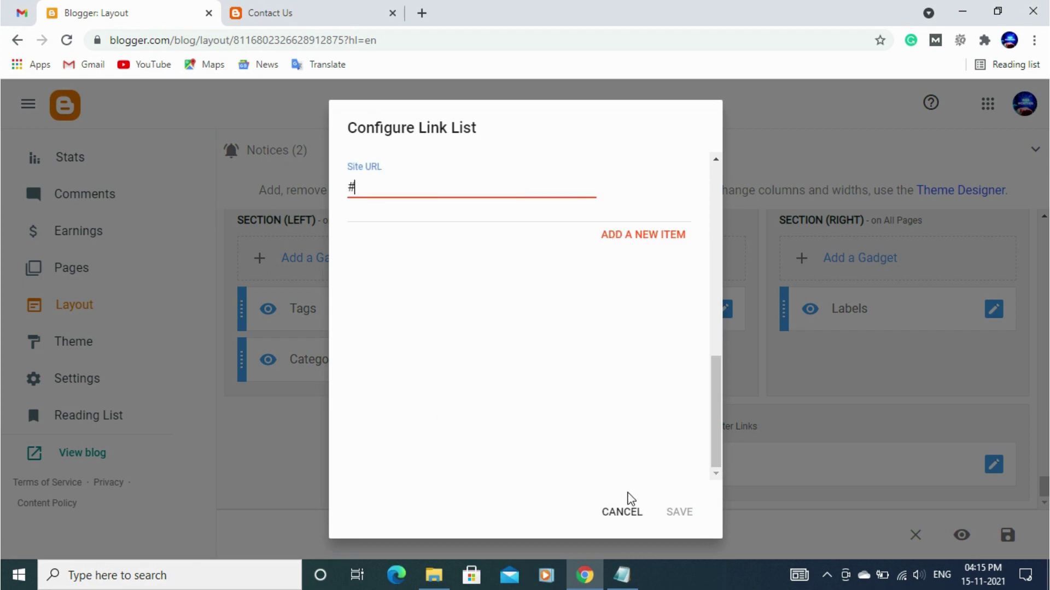
scroll(579, 443, "up", 3)
left_click(665, 302)
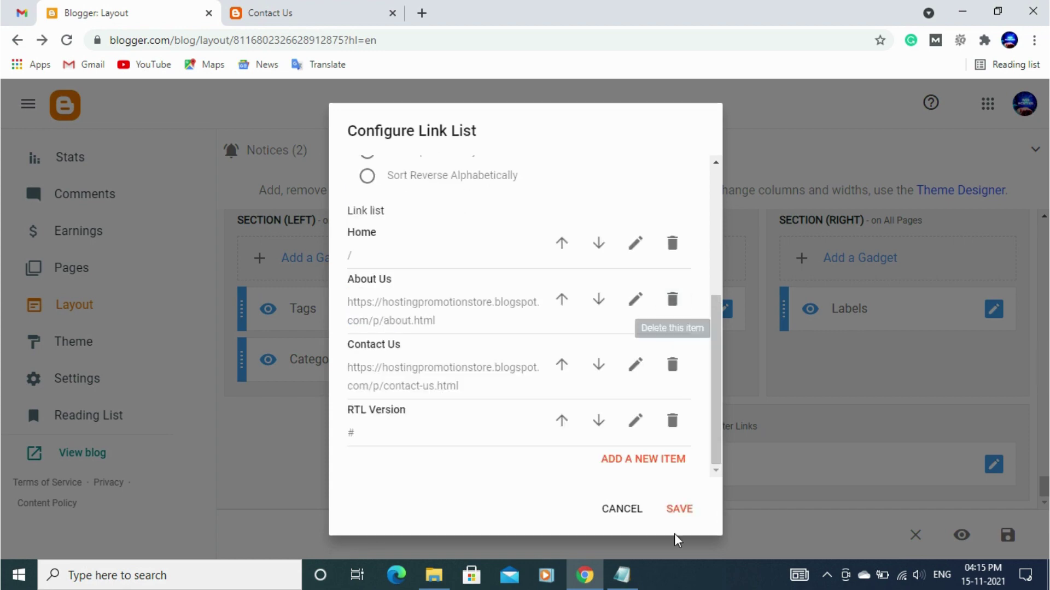
left_click(678, 510)
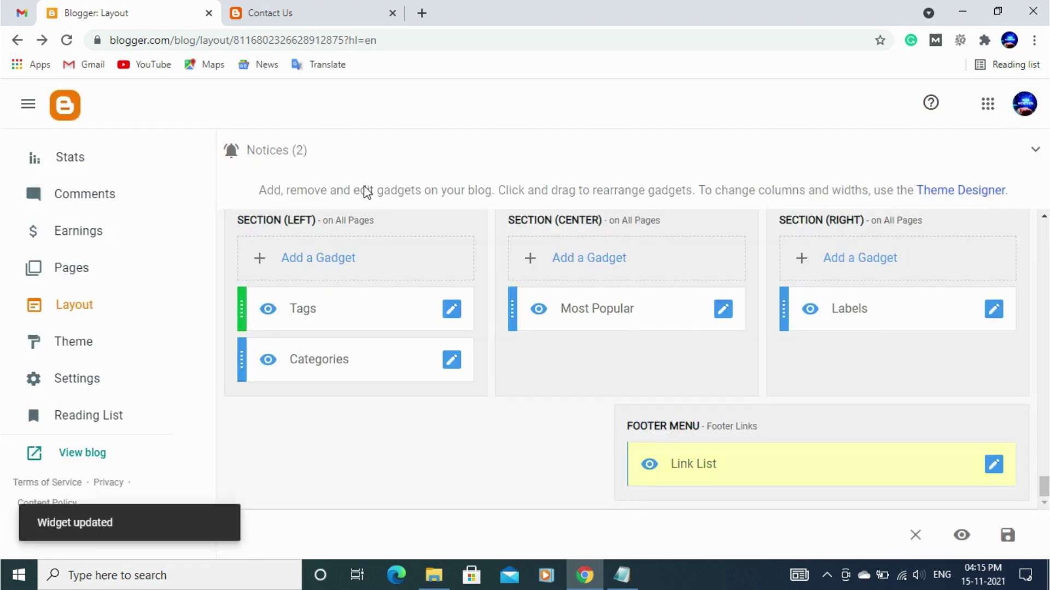
Try the RTL Version footer link on the already open Contact Us page, then go back to that page.
left_click(270, 12)
left_click(347, 47)
scroll(264, 172, "down", 2)
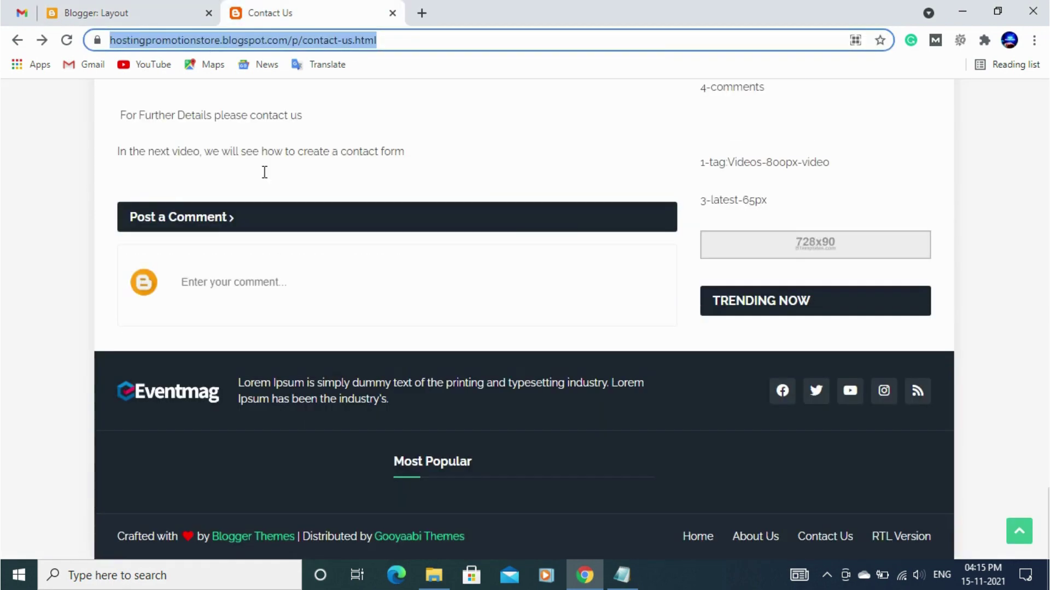
left_click(910, 534)
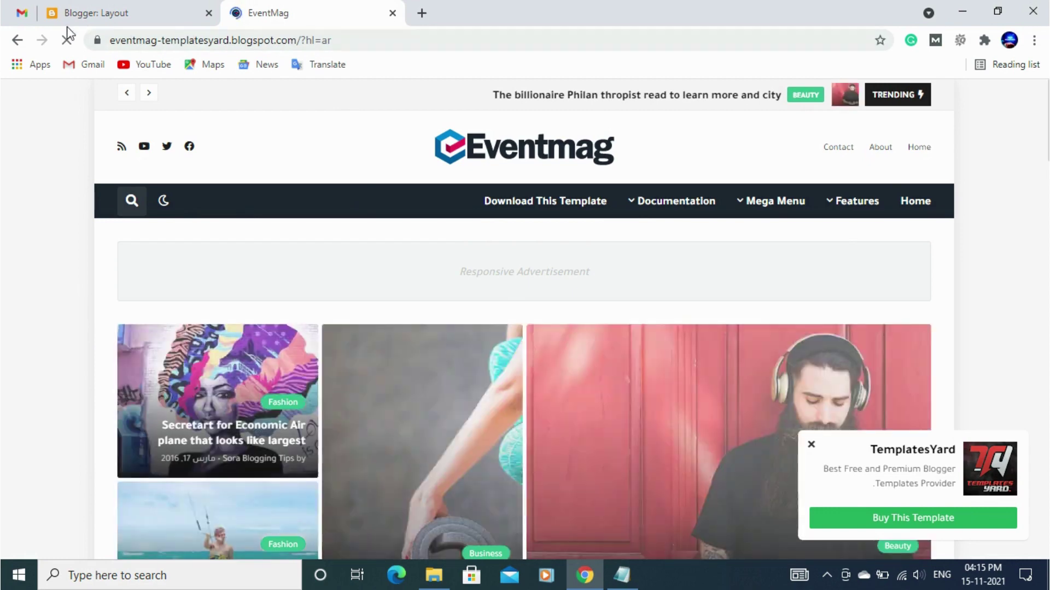
left_click(18, 40)
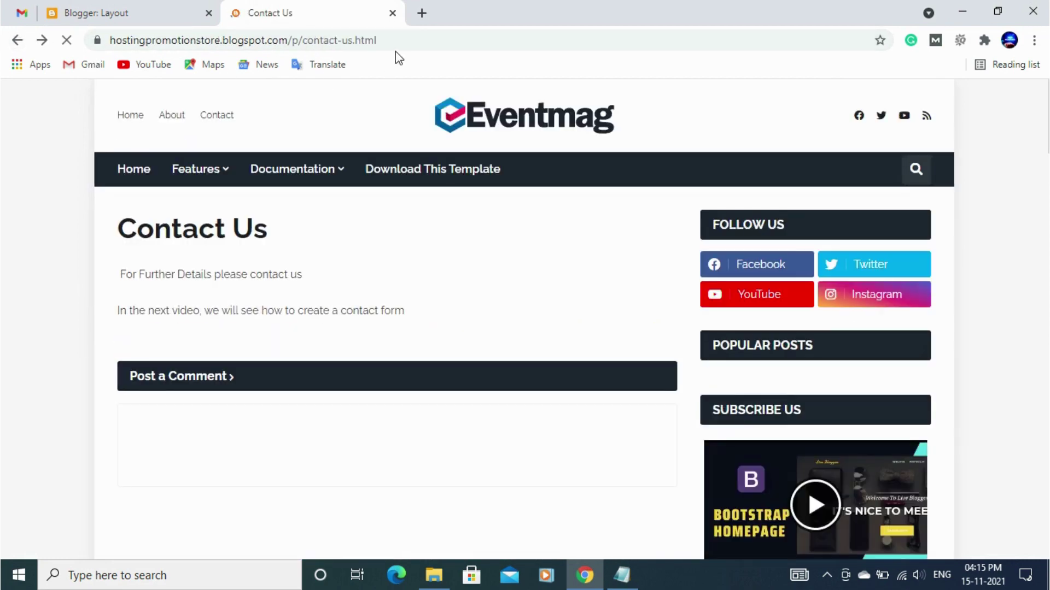
Reload the Contact Us page and test its footer's RTL Version link again.
scroll(1041, 263, "down", 1)
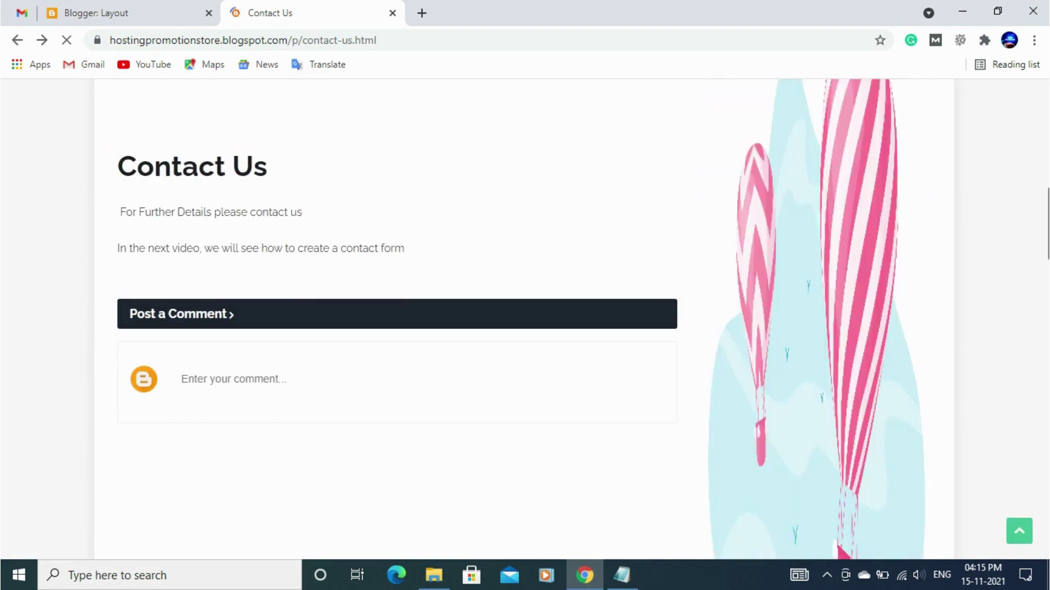
scroll(974, 414, "down", 2)
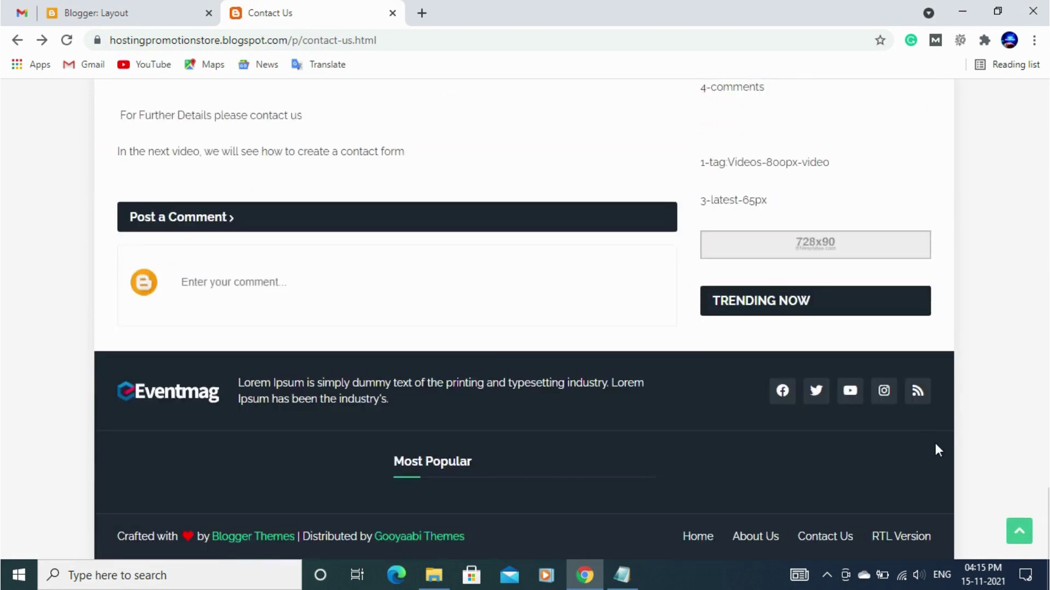
left_click(66, 40)
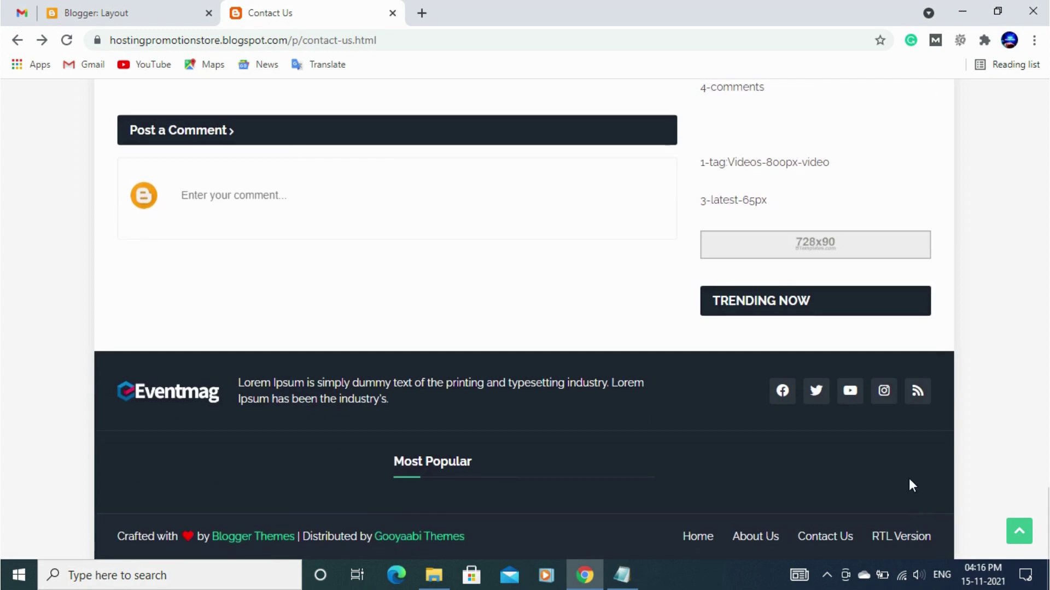
left_click(908, 537)
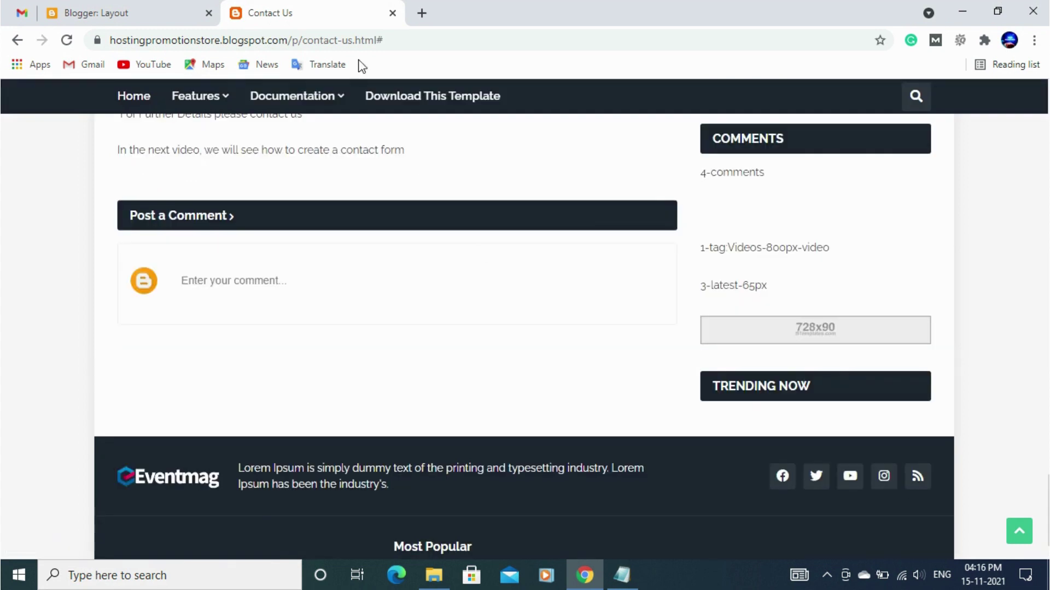